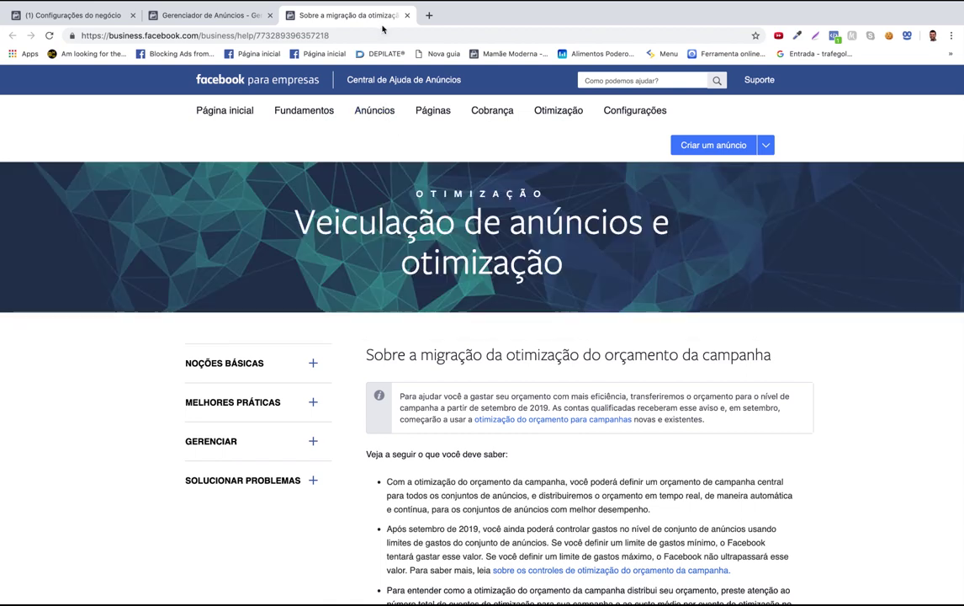
- Close the help article and start a new campaign named "CBO - Academy - Geral" in quick creation
click(405, 16)
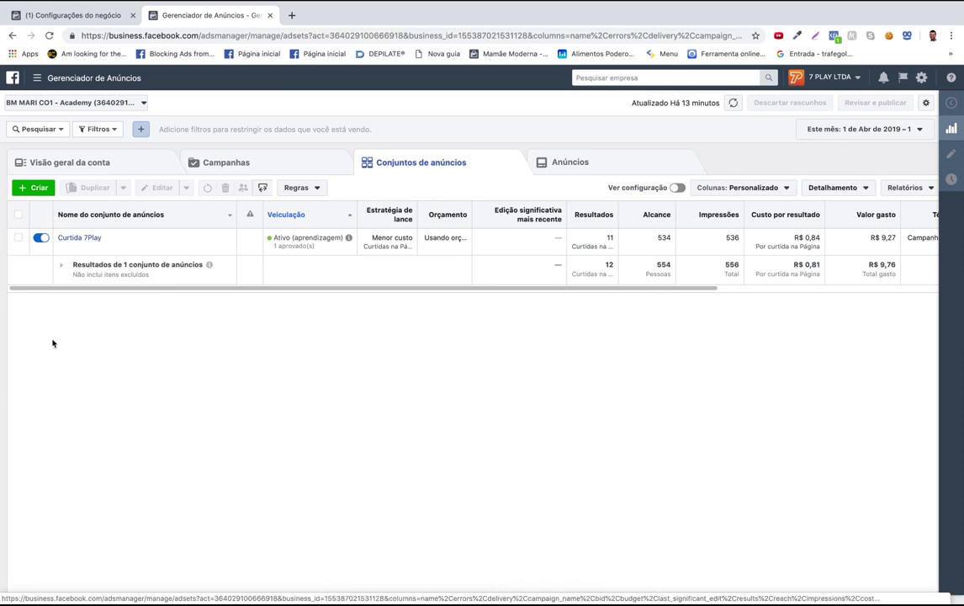
click(38, 189)
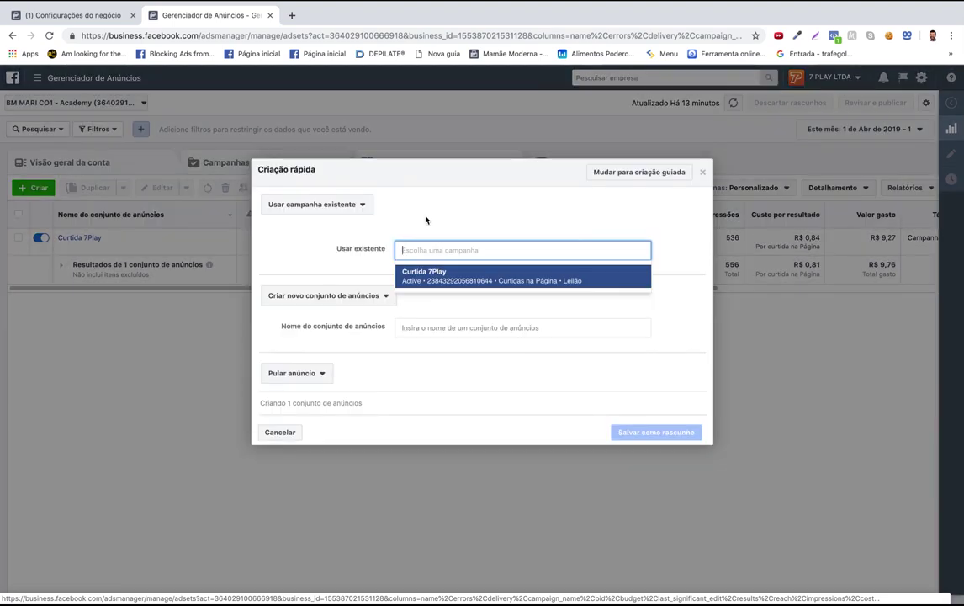
click(333, 202)
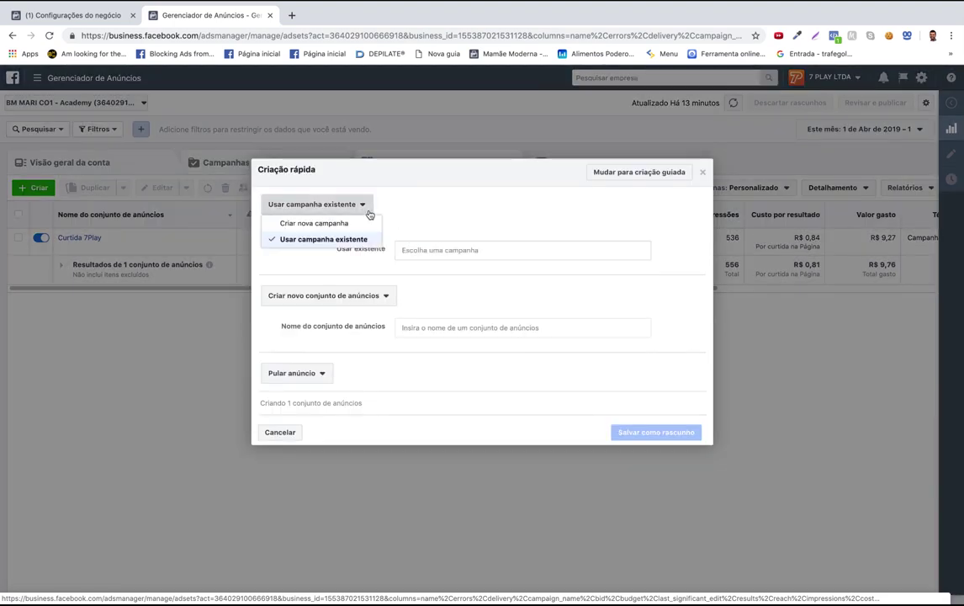
click(340, 225)
click(472, 187)
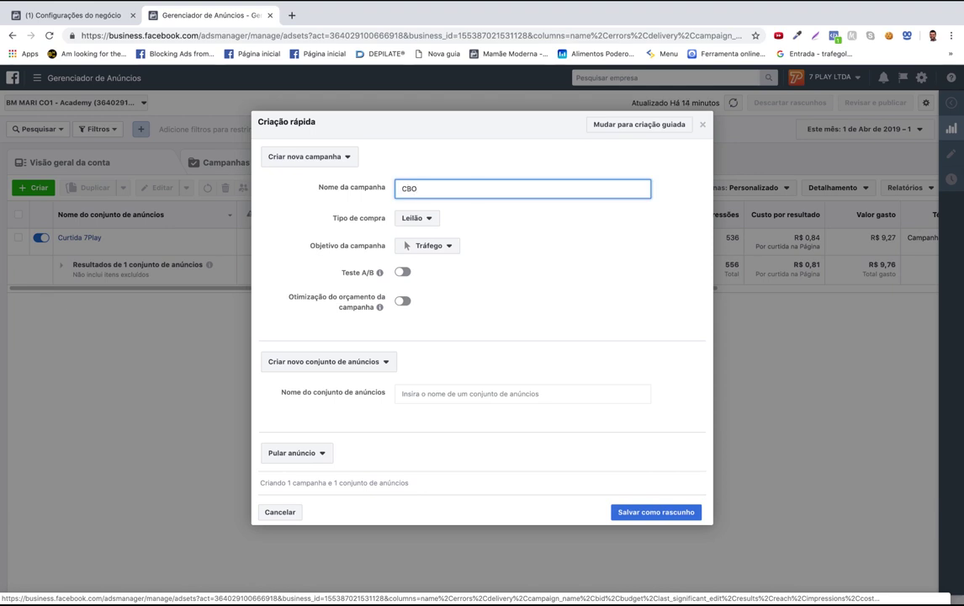
text(CBO - Academy - Geral)
- Set the campaign objective to Conversões, with campaign budget optimization enabled
click(439, 245)
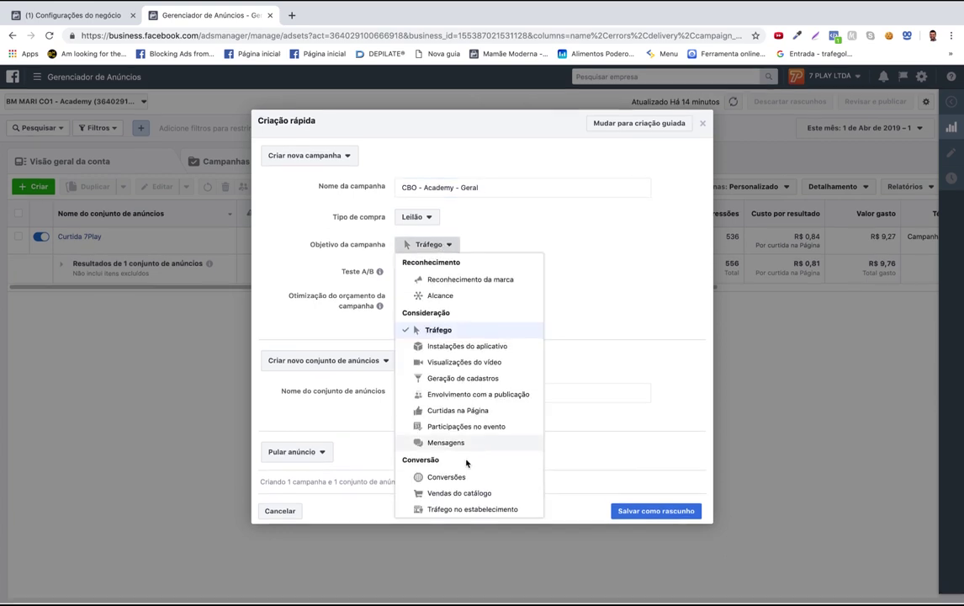
click(445, 478)
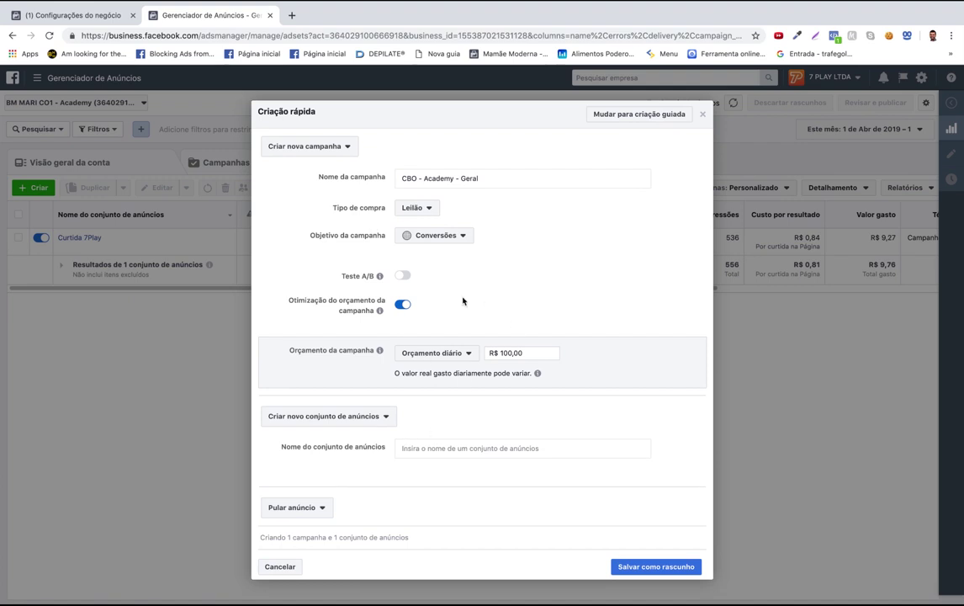
scroll(431, 364, down, 1)
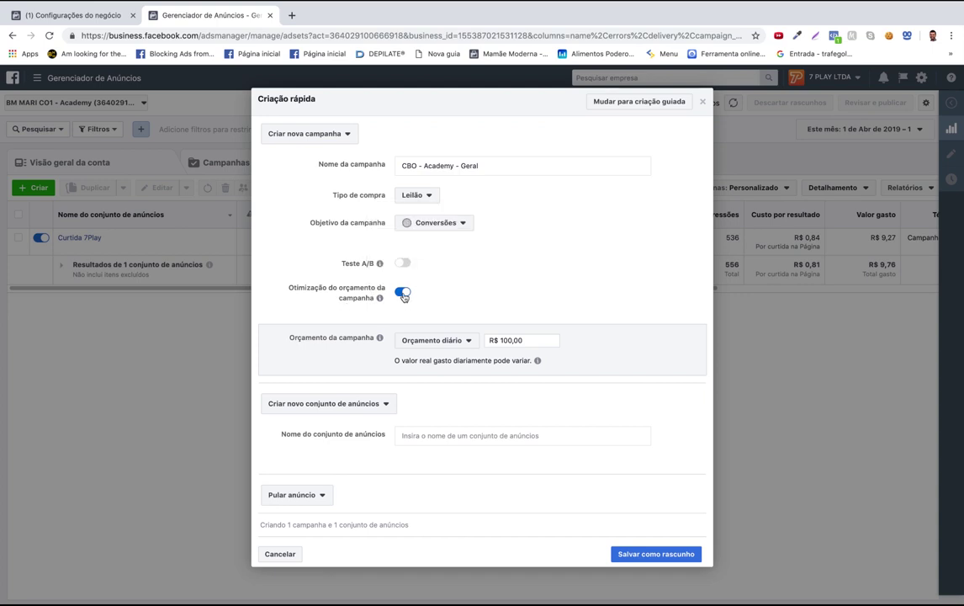
mouse_move(379, 297)
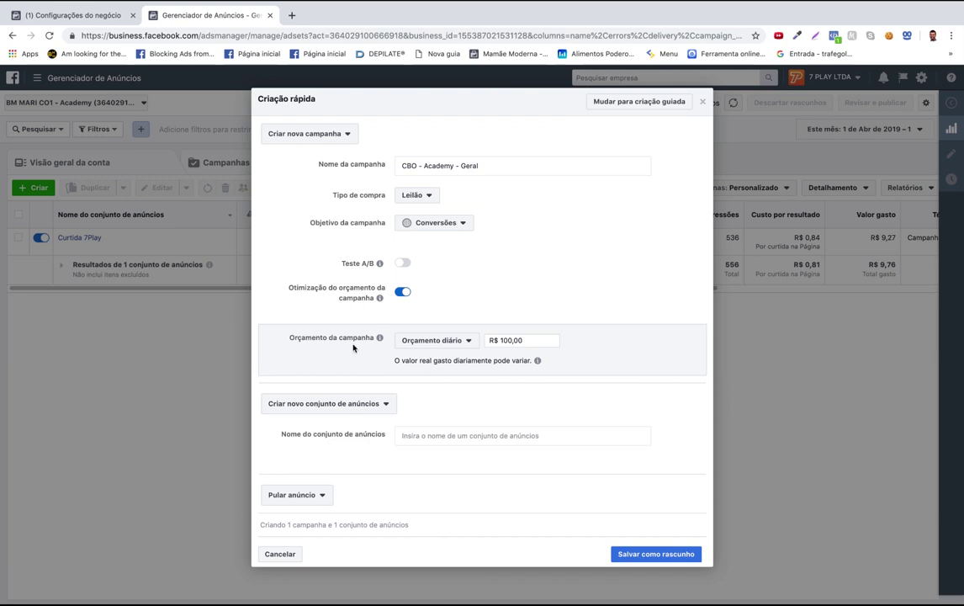
- Set the campaign's daily budget to R$ 300,00
click(502, 340)
key(BackSpace)
text(30)
click(626, 316)
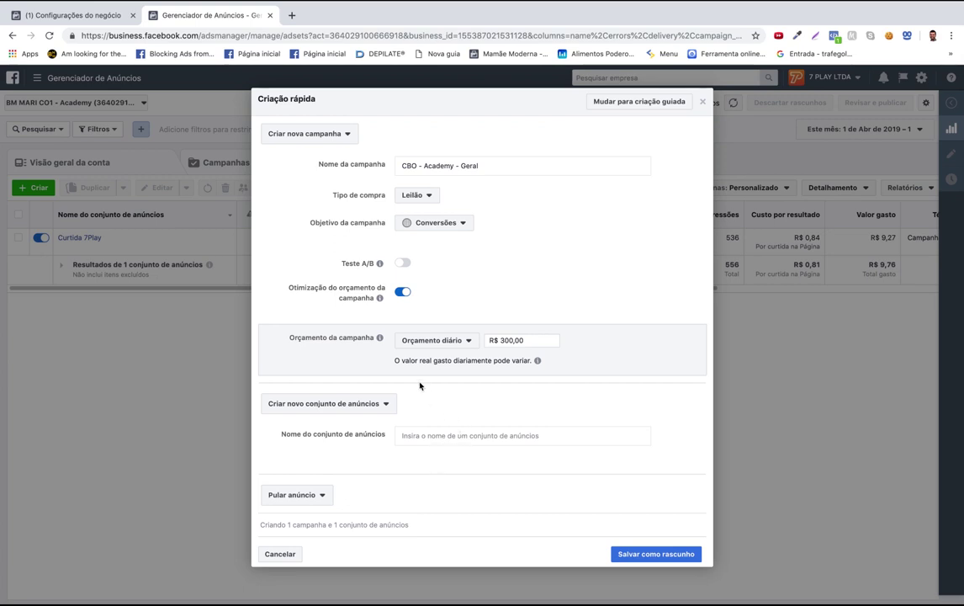
- Name the new ad set "CBO - Academy - LL1 - Env Fanpage", reusing the start of the campaign name
drag(482, 166, 386, 160)
key(ctrl+c)
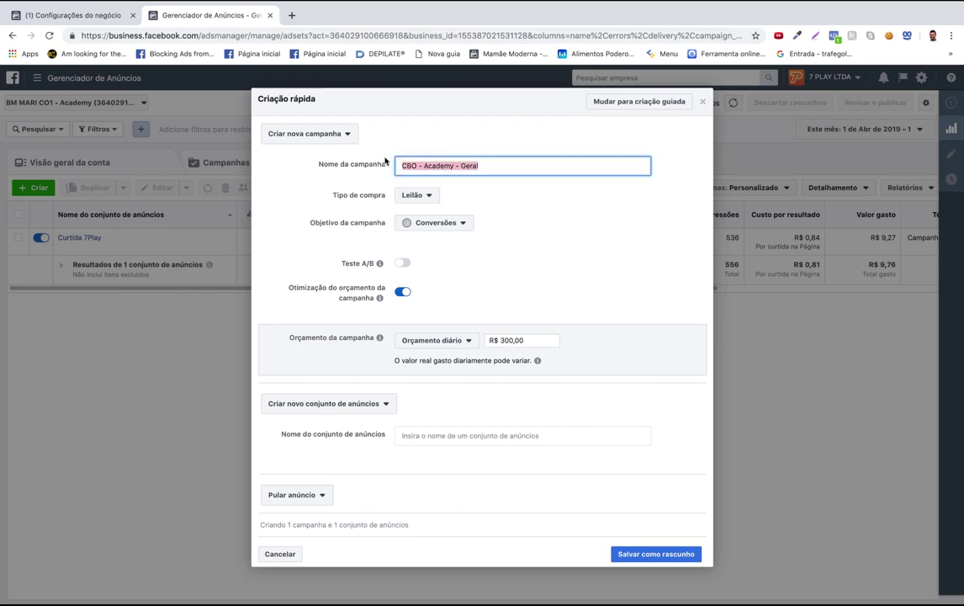
click(439, 437)
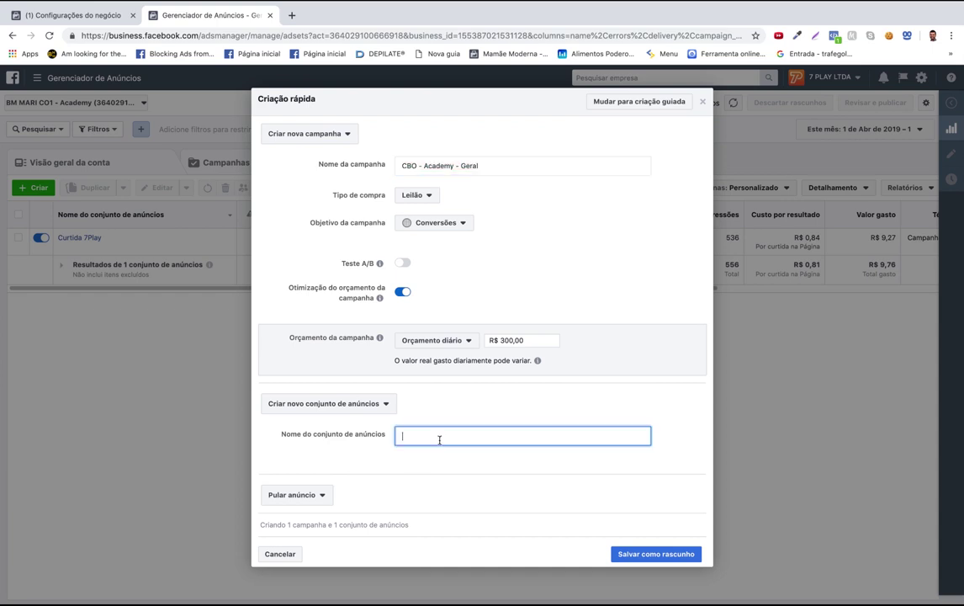
key(ctrl+v)
text(LL1 - Env Fanpage)
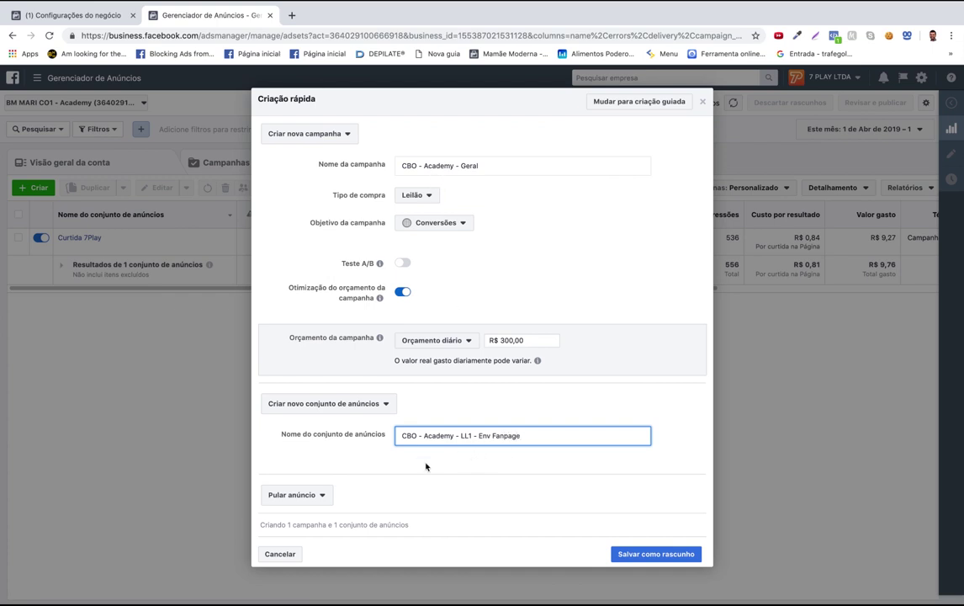
- Include a new ad that copies the campaign name "CBO - Academy - Geral", and save the campaign as a draft
click(327, 500)
click(304, 515)
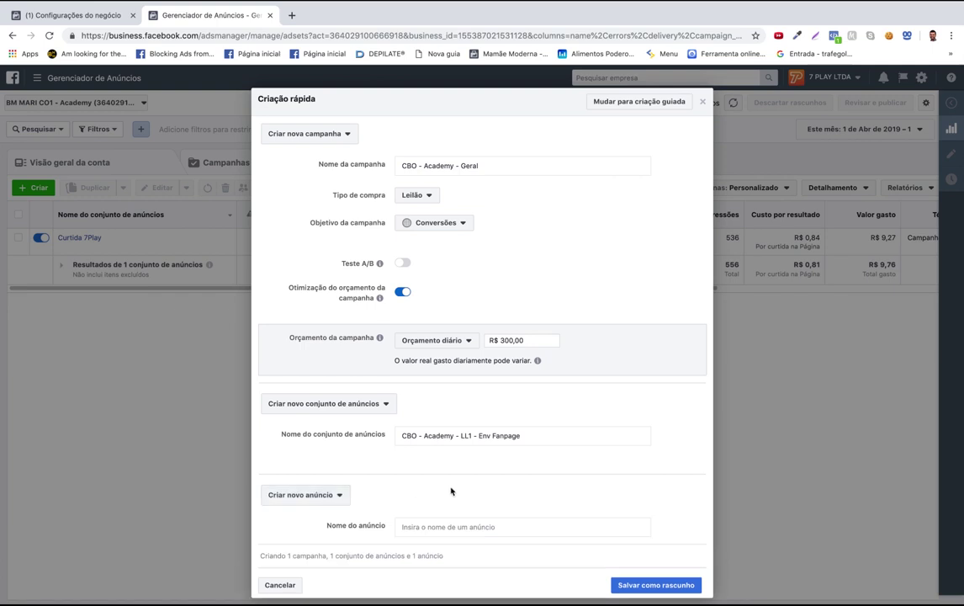
scroll(451, 491, down, 2)
drag(480, 149, 368, 148)
key(ctrl+c)
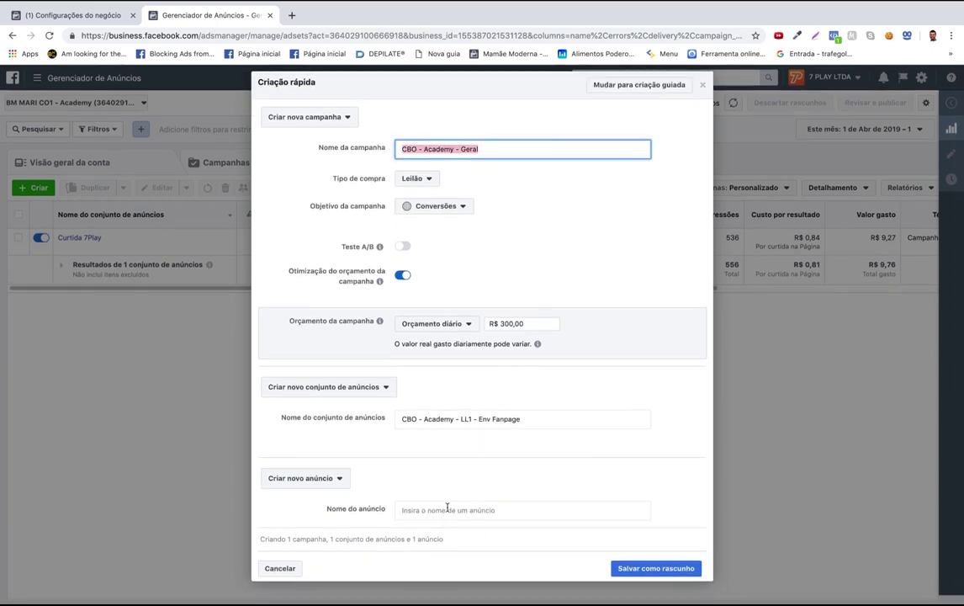
click(450, 509)
key(ctrl+v)
click(640, 480)
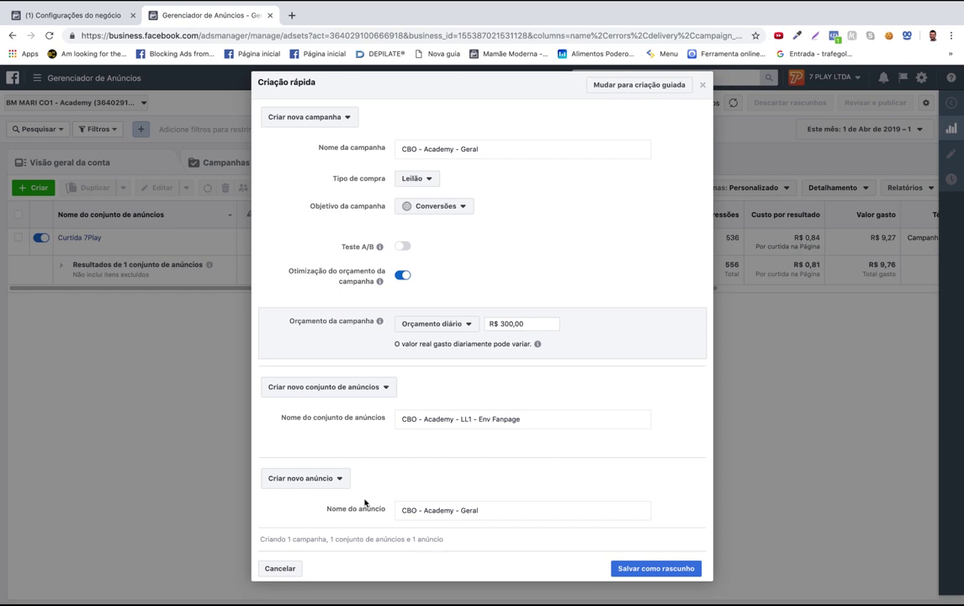
click(640, 568)
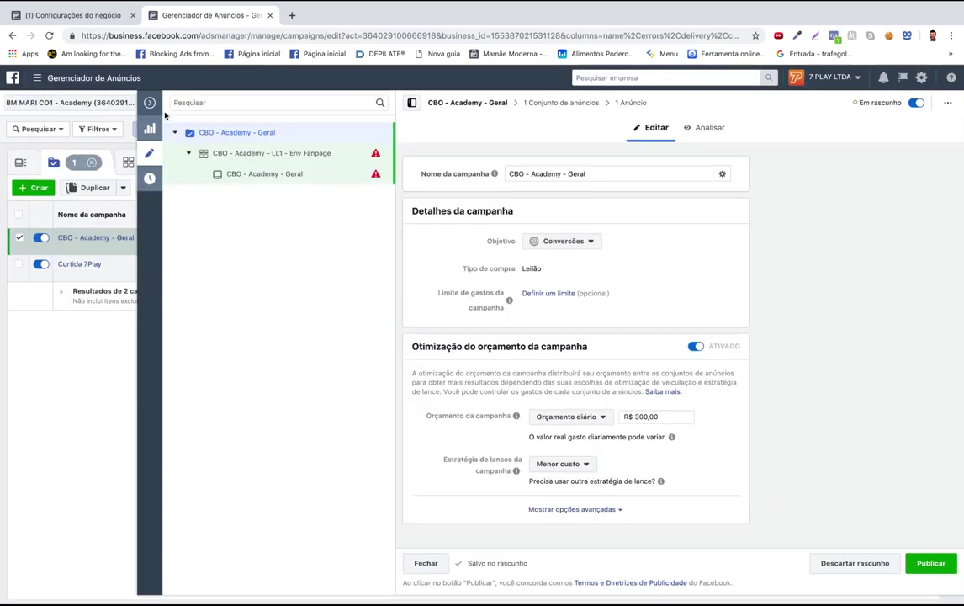
- Close the campaign editor, review the CBO structure slide in PowerPoint, and return to Ads Manager in Chrome
click(150, 104)
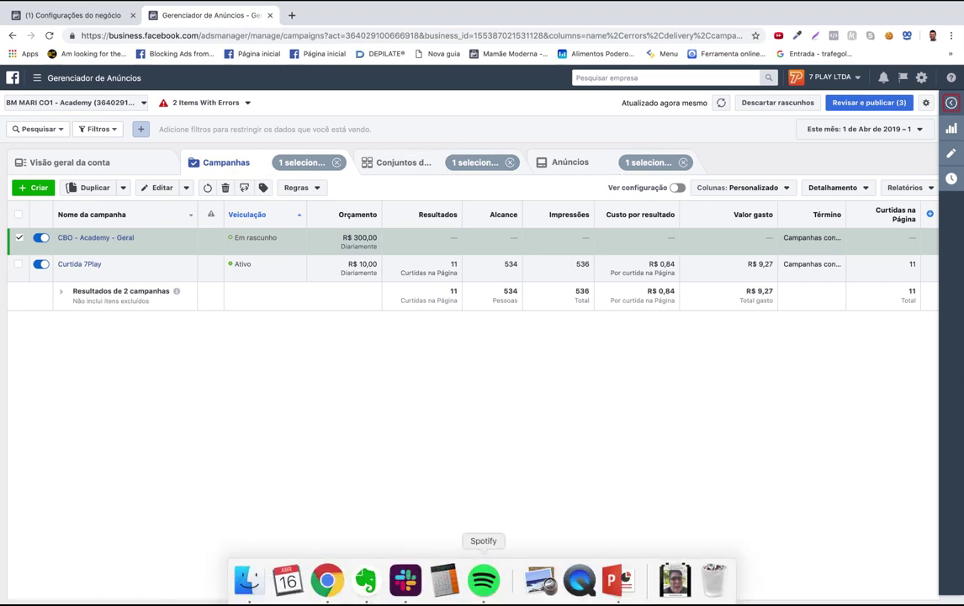
click(617, 578)
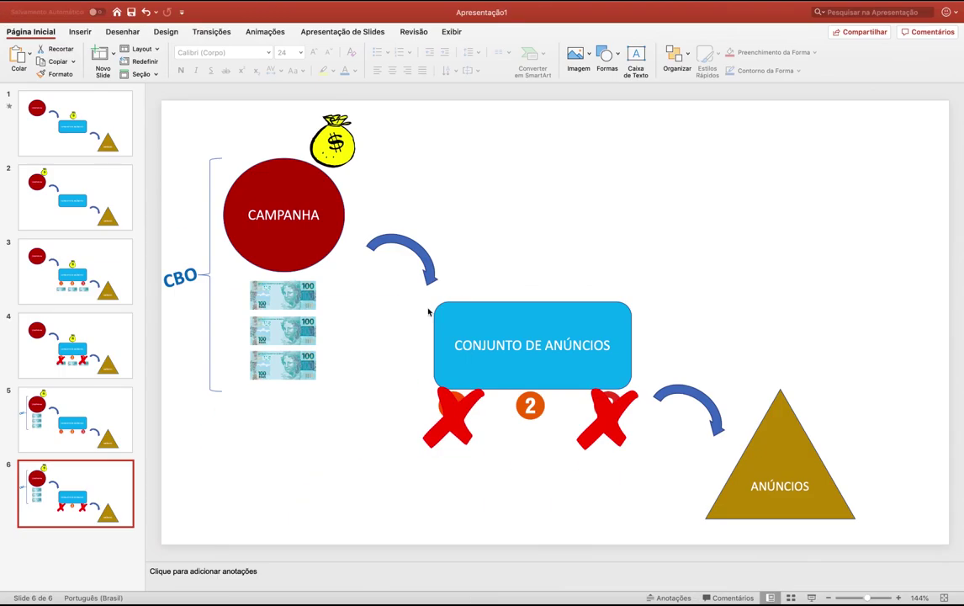
click(329, 580)
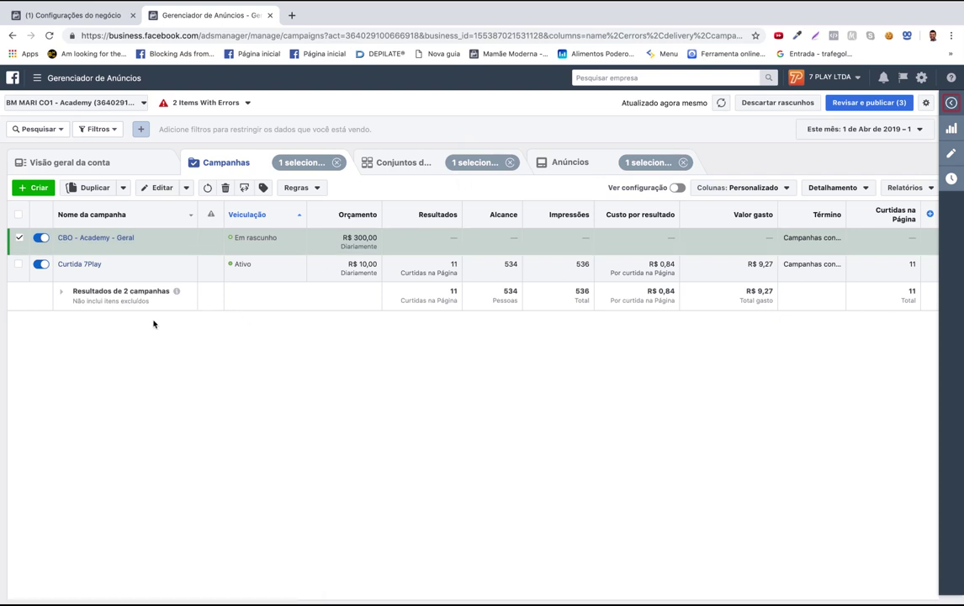
- Edit the draft campaign's "CBO - Academy - LL1 - Env Fanpage" ad set and set its conversion event to Cadastro
mouse_move(134, 249)
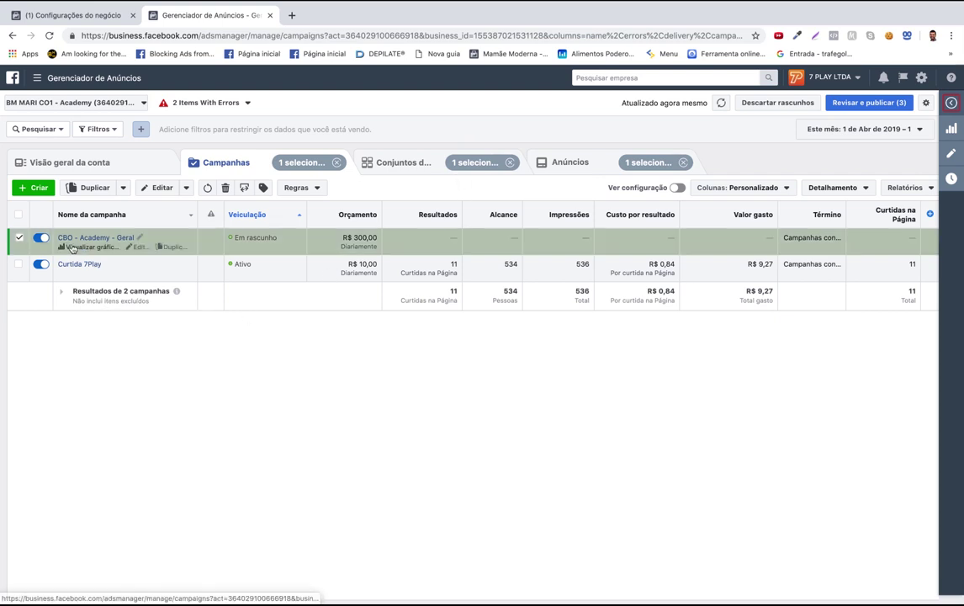
click(137, 248)
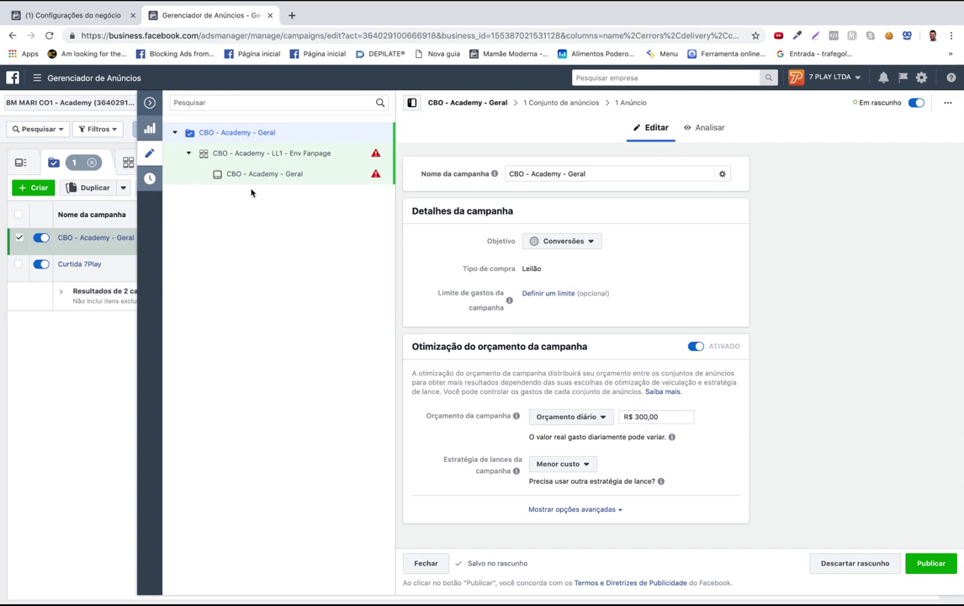
click(276, 155)
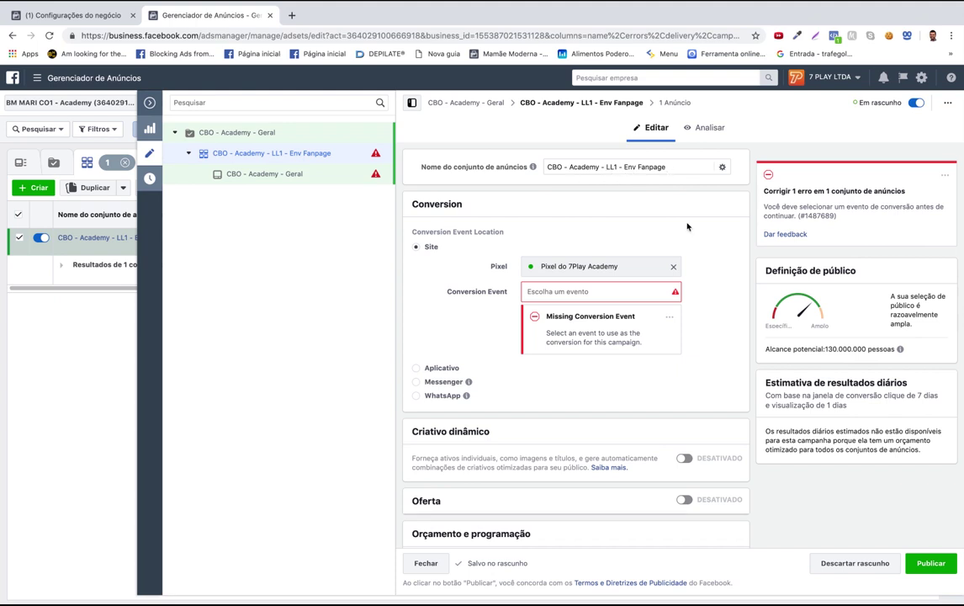
click(614, 291)
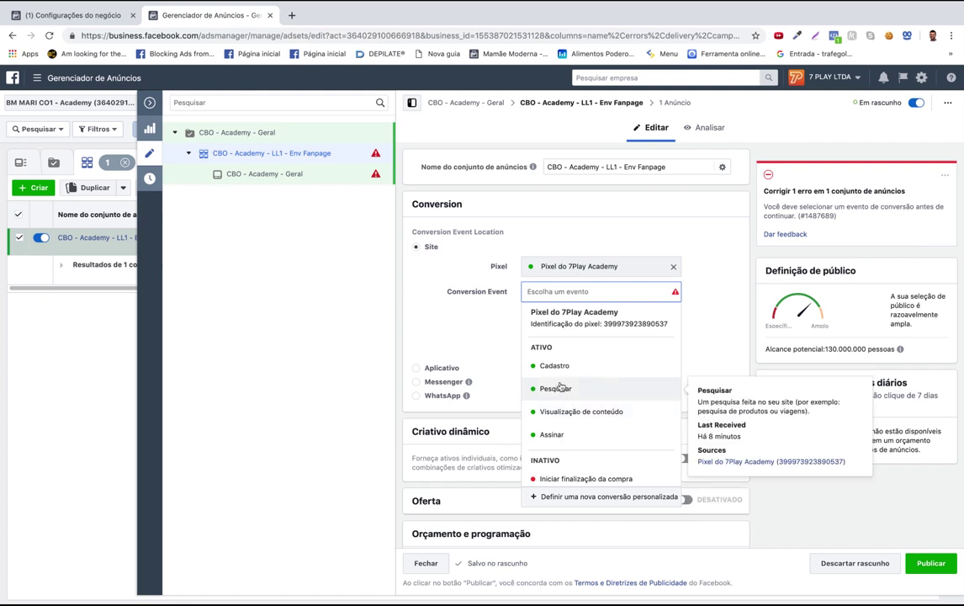
click(555, 366)
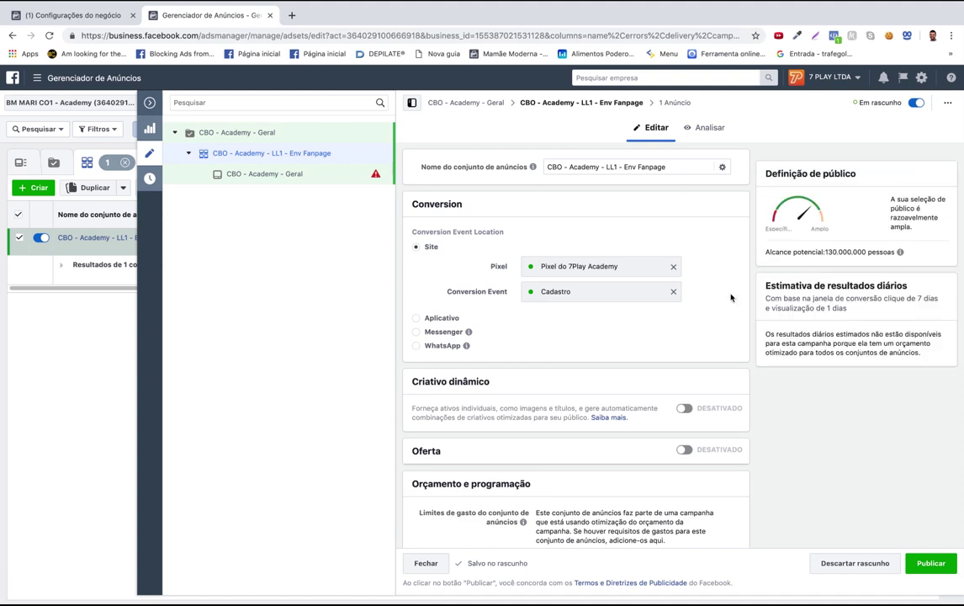
- Add "Lookalike (BR, 1%) - 7Play - Env - Fanpage - 60D" to the ad set's custom audiences
scroll(731, 299, down, 5)
scroll(731, 297, down, 1)
scroll(589, 296, up, 1)
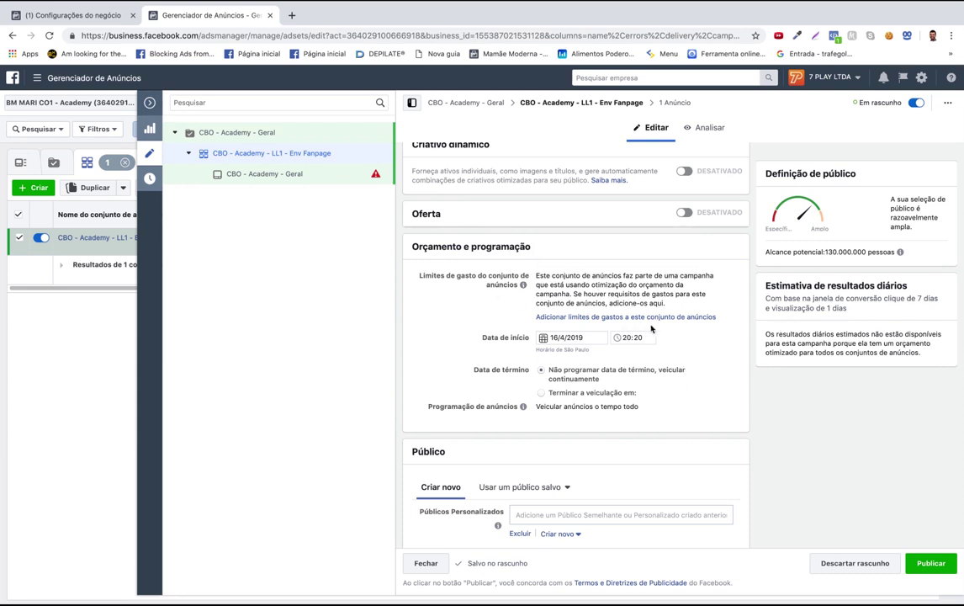
scroll(701, 387, down, 5)
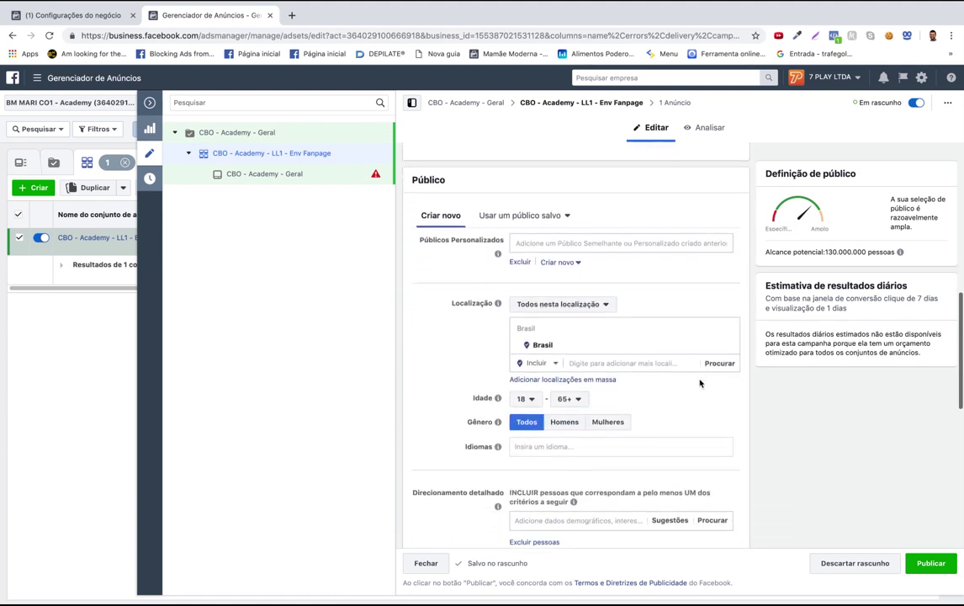
click(648, 233)
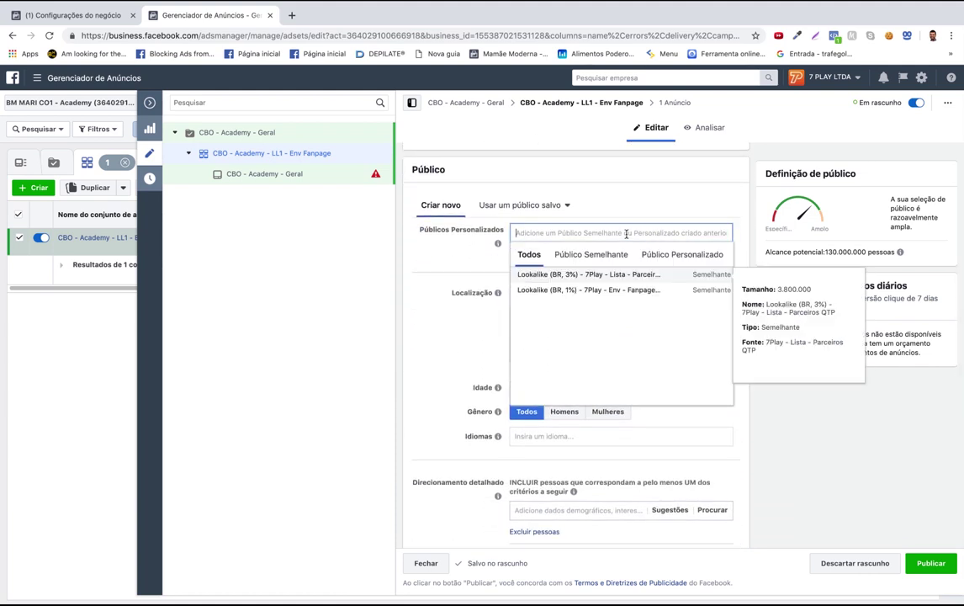
click(589, 293)
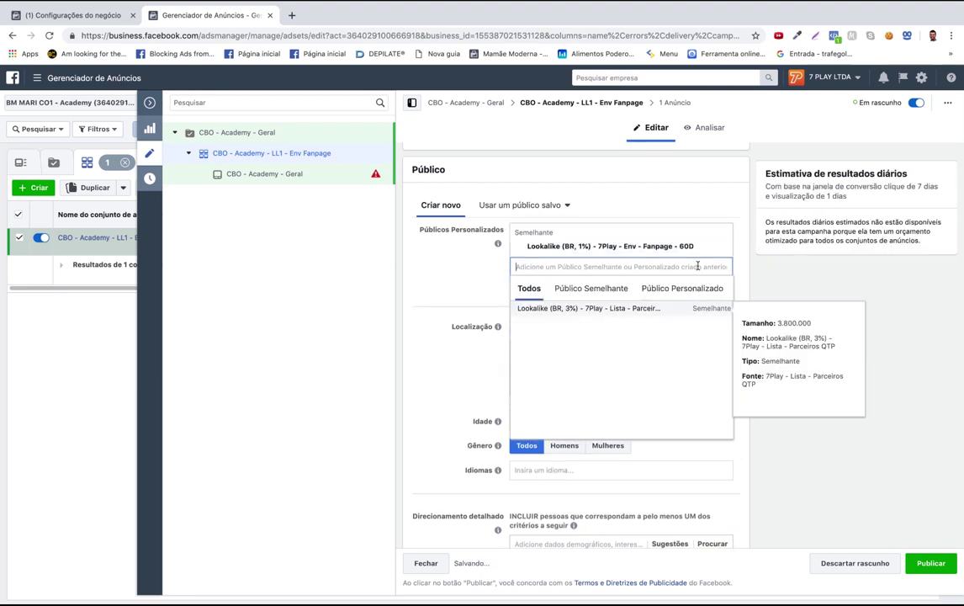
click(749, 206)
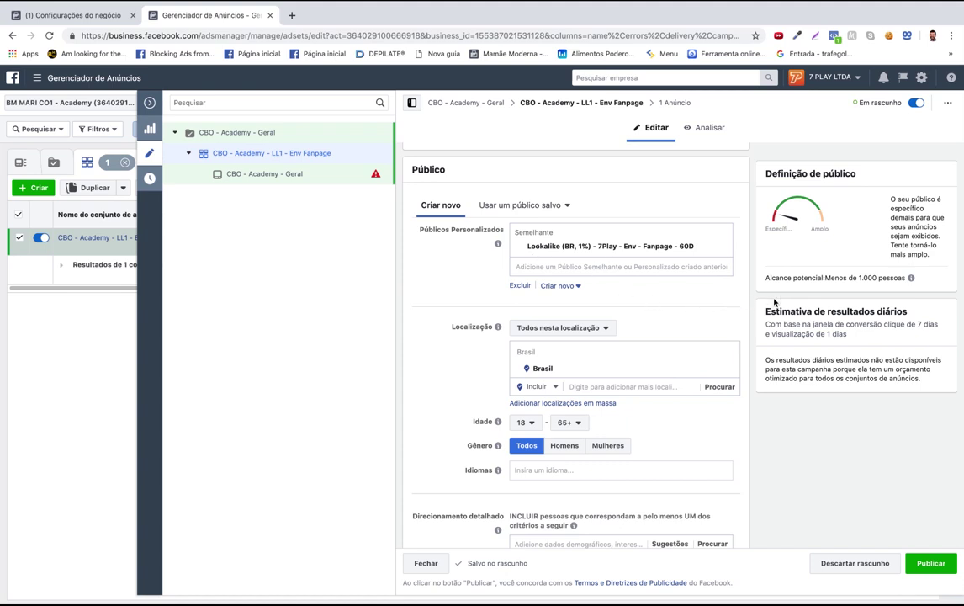
- Remove the 1% Env - Fanpage - 60D lookalike from the custom audiences and add it again
scroll(754, 303, down, 2)
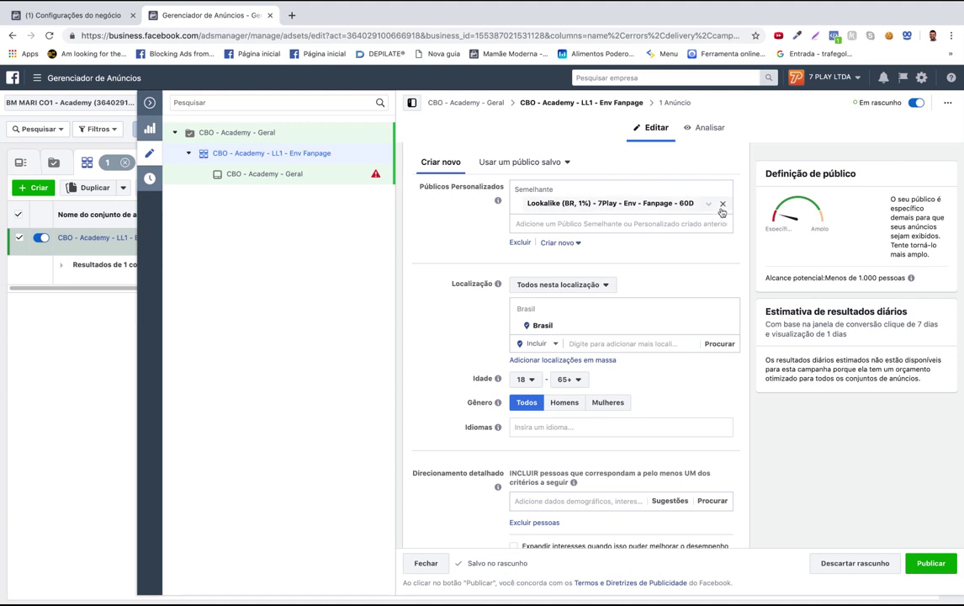
click(577, 207)
click(576, 190)
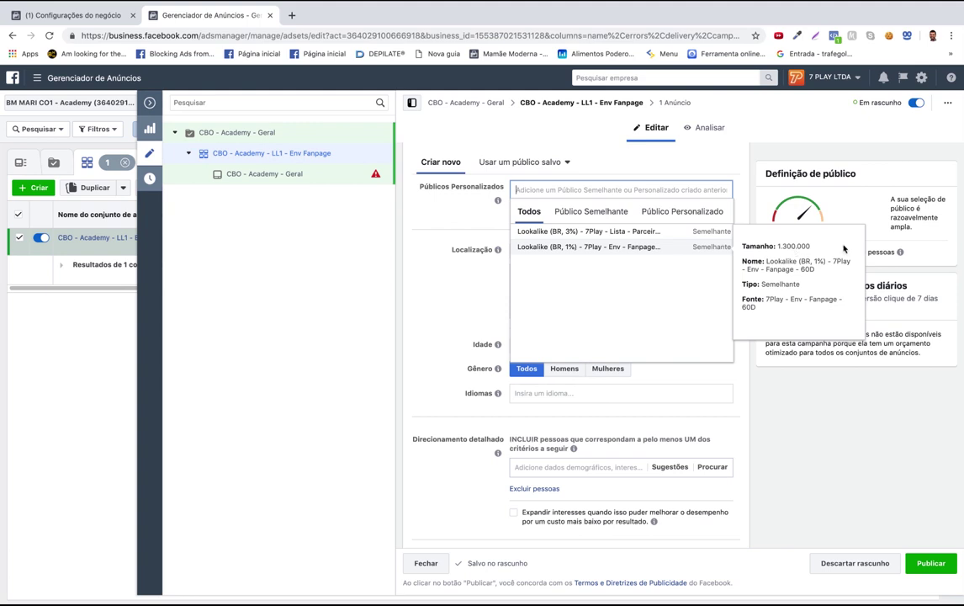
click(624, 248)
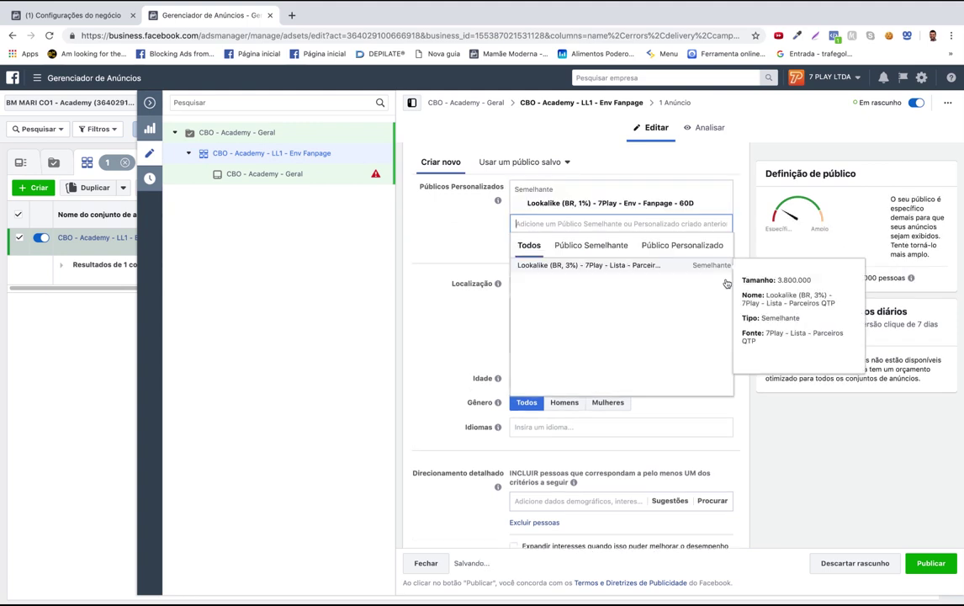
click(750, 231)
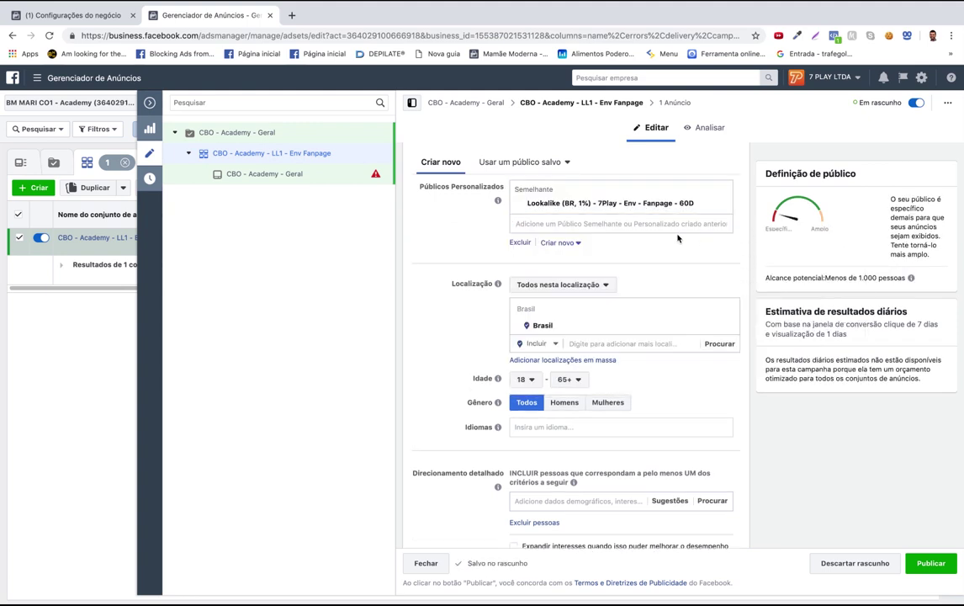
- Switch the ad set's placements to Editar posicionamentos and check the device types, keeping all devices selected
scroll(626, 259, down, 3)
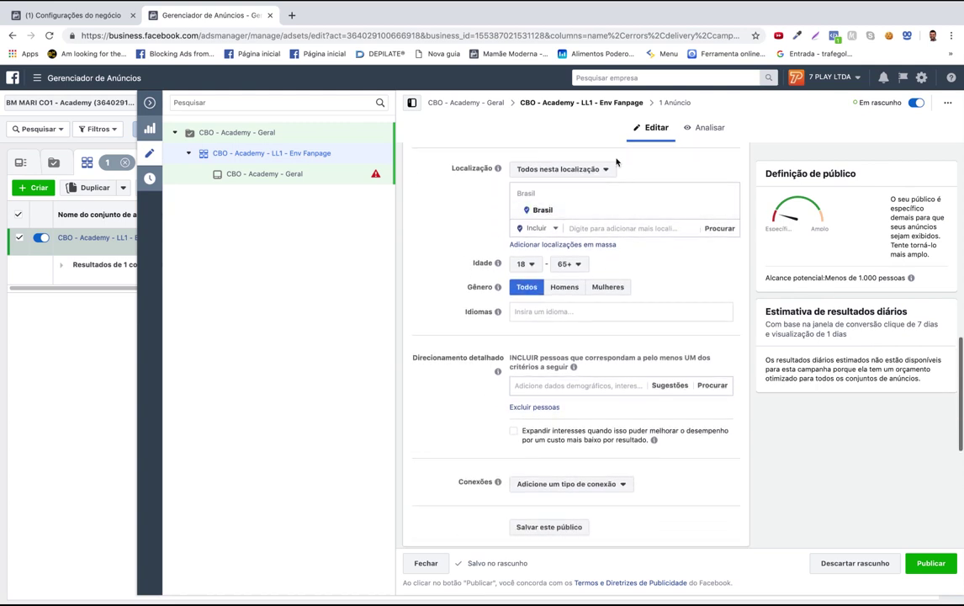
scroll(736, 320, down, 3)
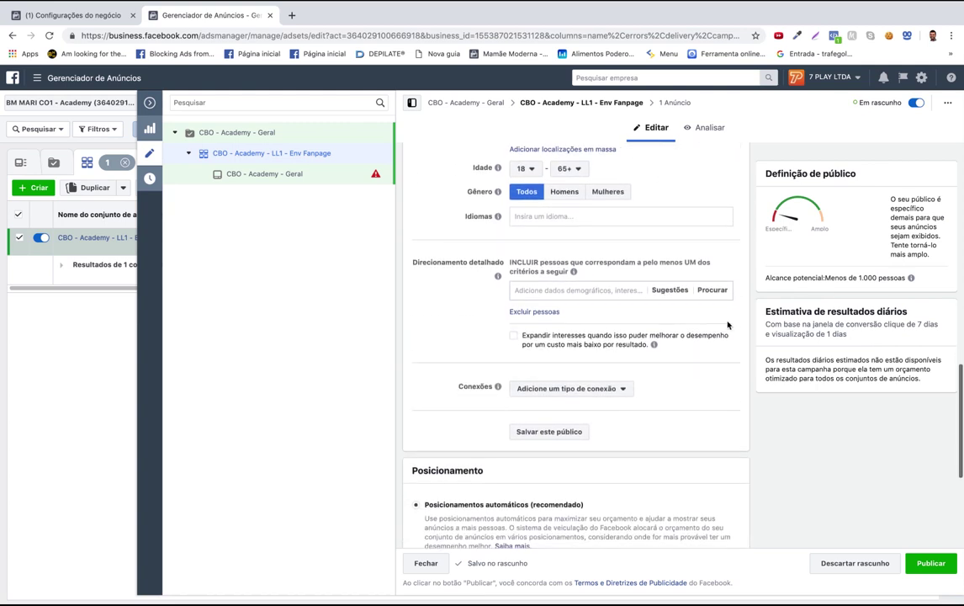
scroll(720, 333, down, 3)
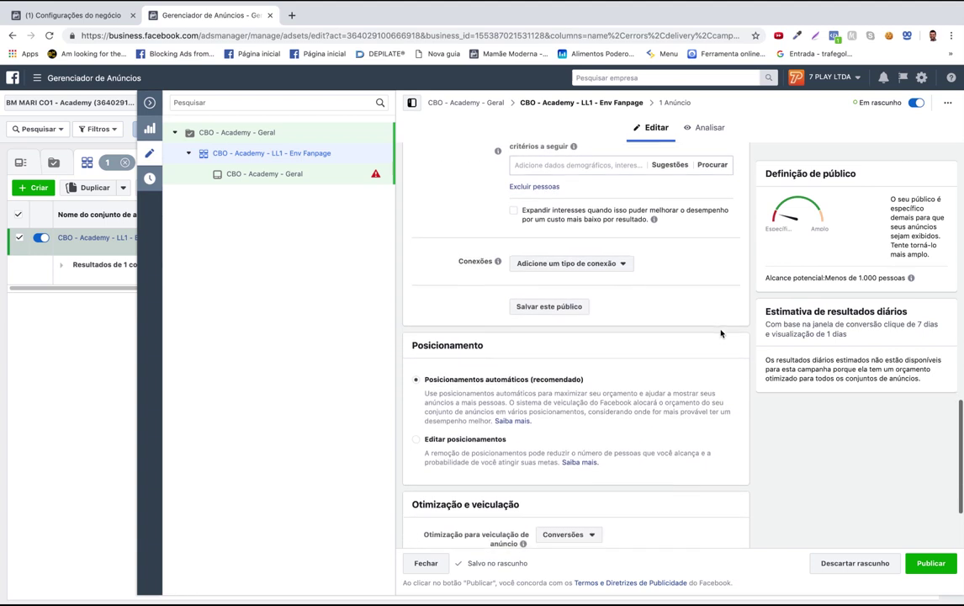
scroll(720, 333, down, 2)
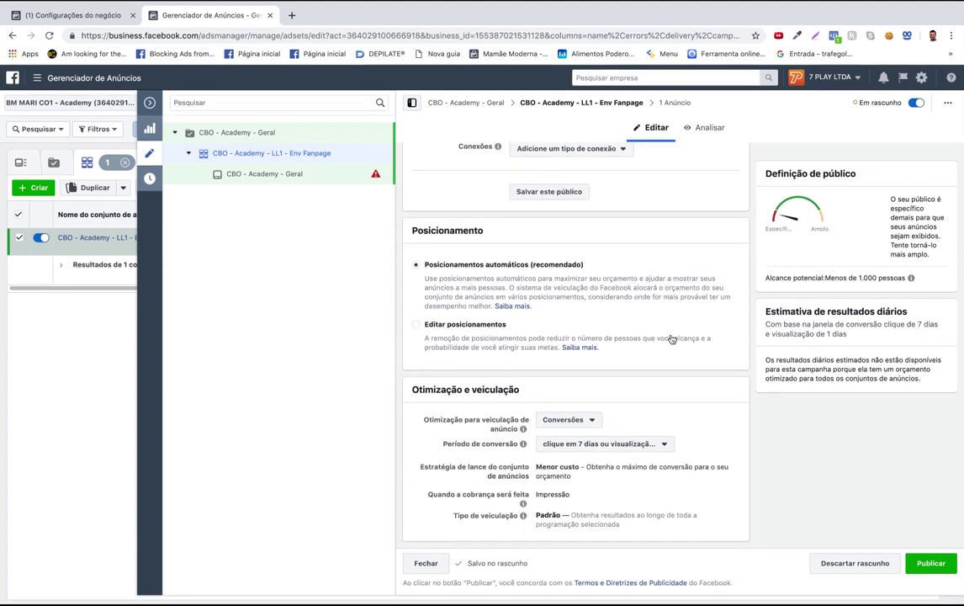
click(416, 325)
scroll(695, 330, down, 2)
scroll(695, 331, down, 2)
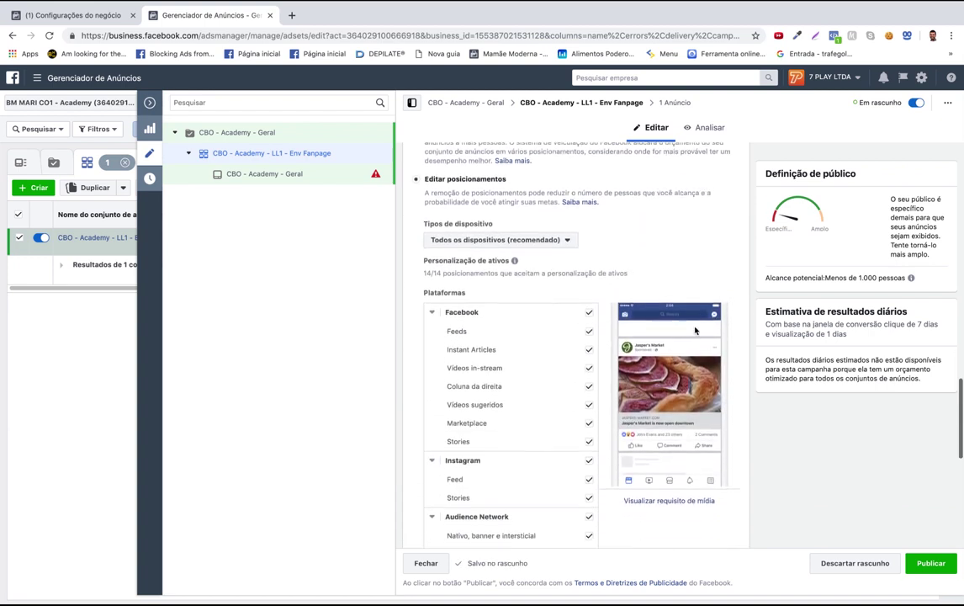
click(497, 195)
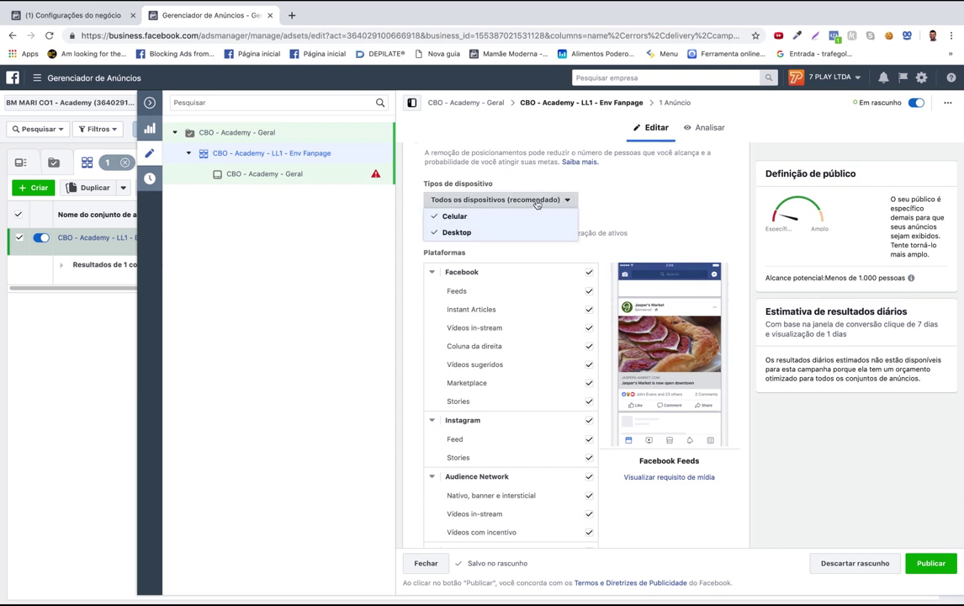
click(714, 195)
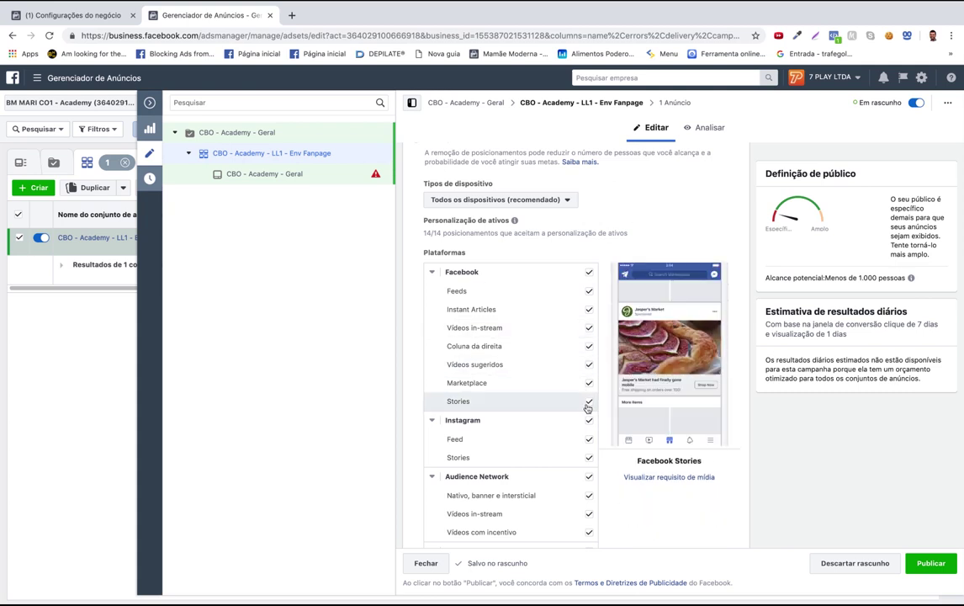
- Exclude Facebook's Instant Articles, Vídeos in-stream, Coluna da direita, Vídeos sugeridos, Marketplace and Stories from the placements, keeping only Feeds
click(590, 309)
click(589, 337)
click(589, 355)
click(589, 374)
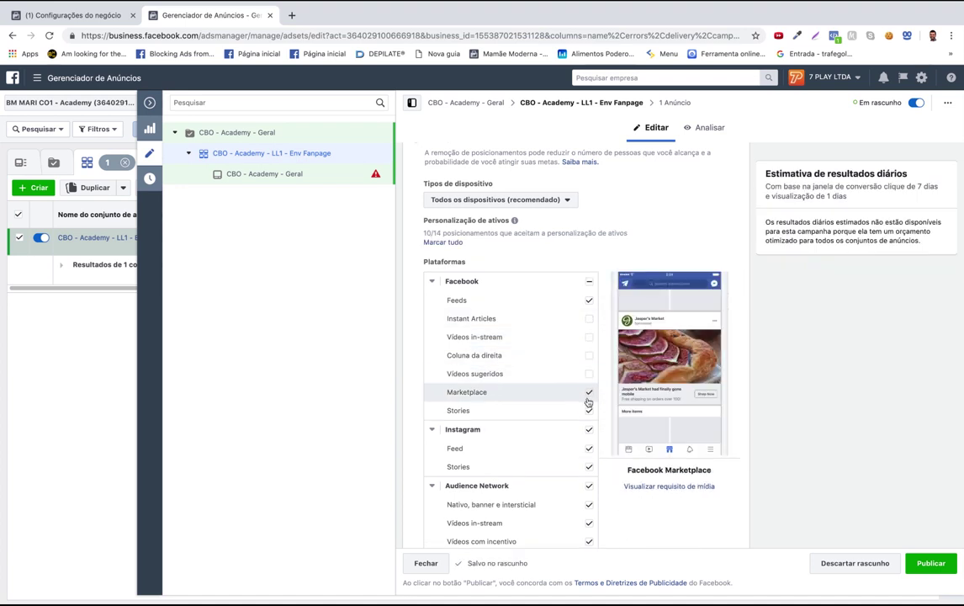
click(589, 392)
click(589, 411)
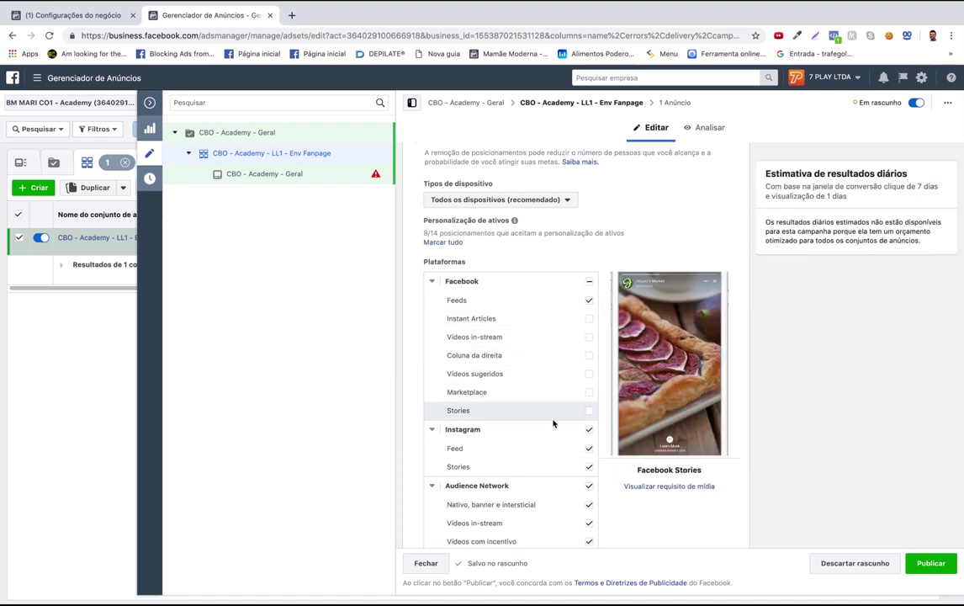
- Remove Instagram Stories and all Audience Network and Messenger placements from the ad set
click(589, 467)
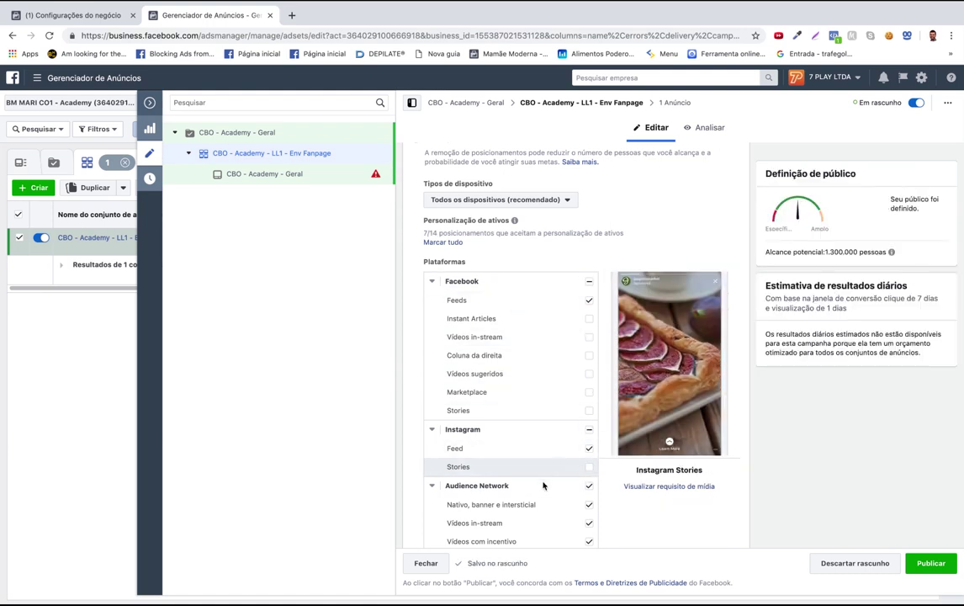
scroll(547, 479, down, 2)
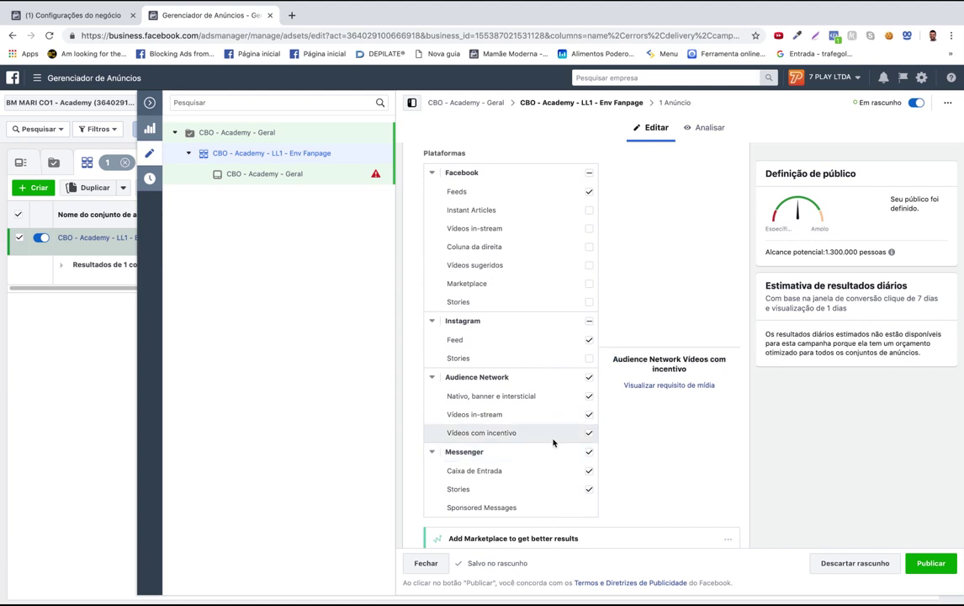
click(590, 378)
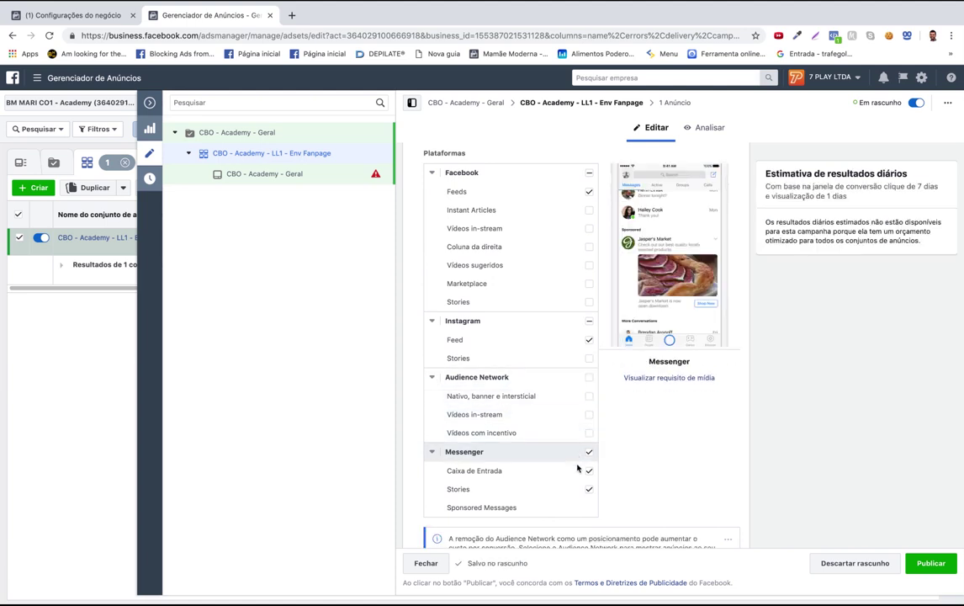
click(590, 452)
- Review the ad set's placements, mobile device options, optimization and delivery, audience and conversion settings
scroll(549, 435, up, 2)
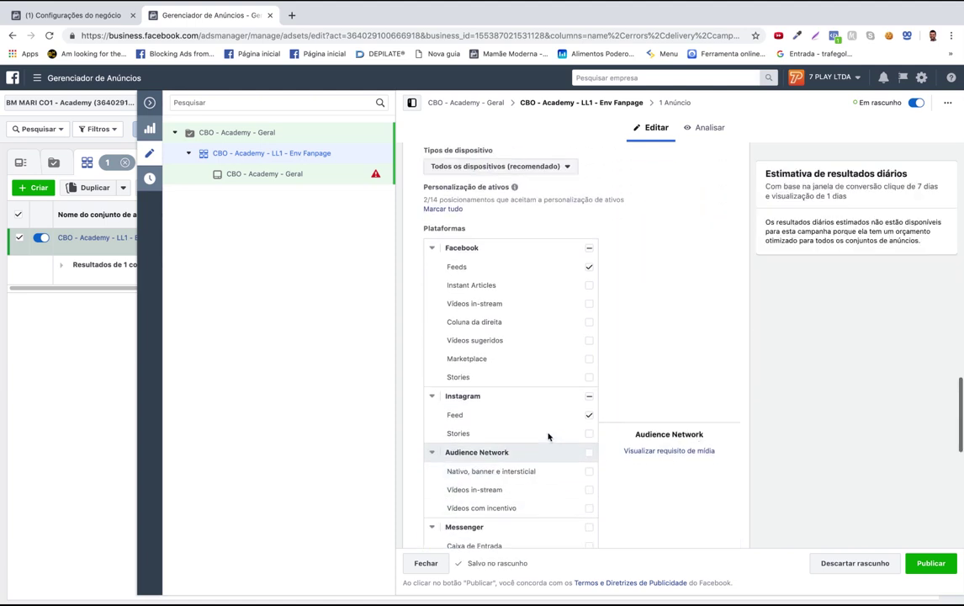
scroll(546, 458, down, 1)
scroll(546, 461, down, 5)
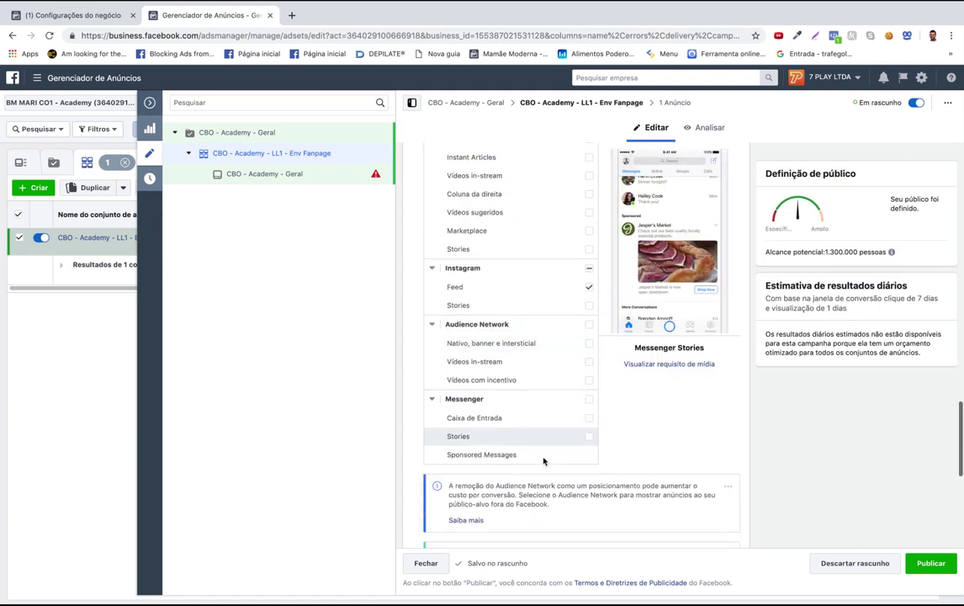
scroll(544, 459, down, 1)
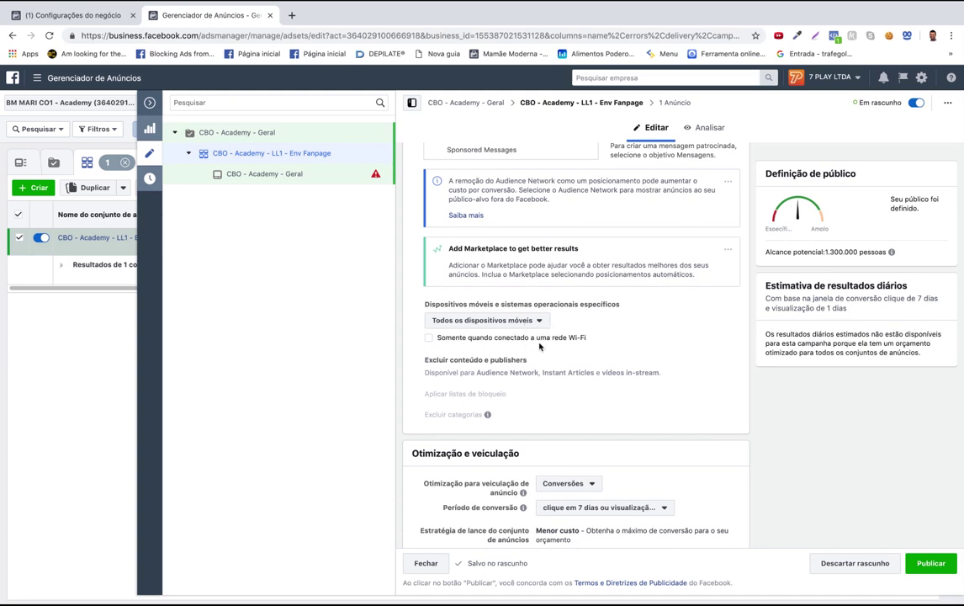
scroll(687, 366, down, 1)
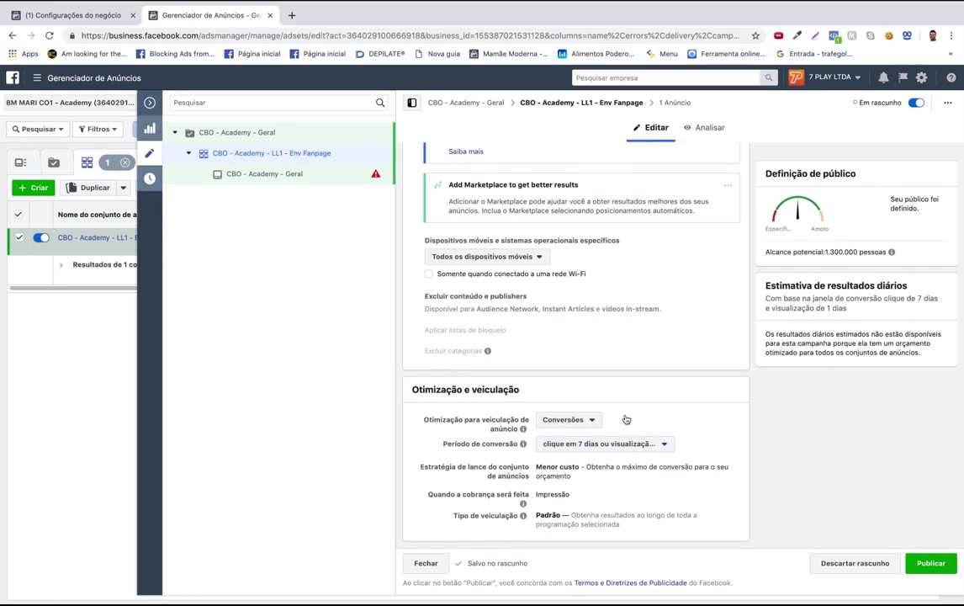
scroll(622, 416, up, 10)
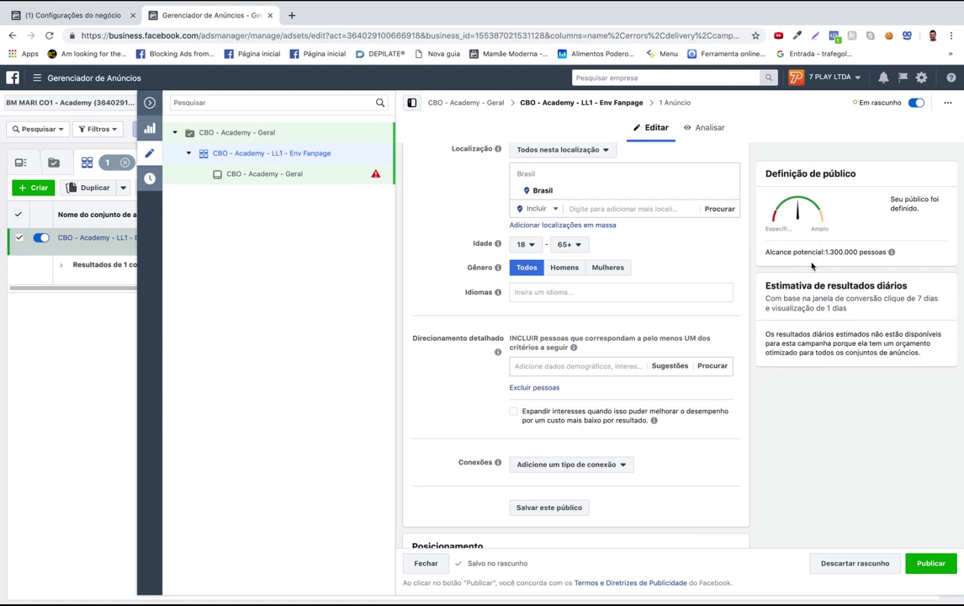
scroll(692, 354, down, 15)
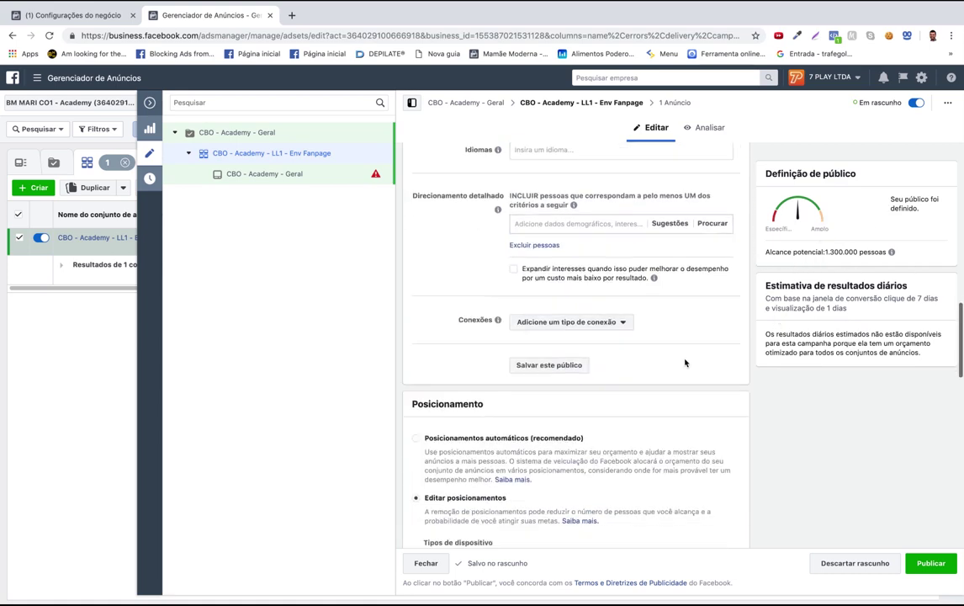
scroll(692, 361, up, 15)
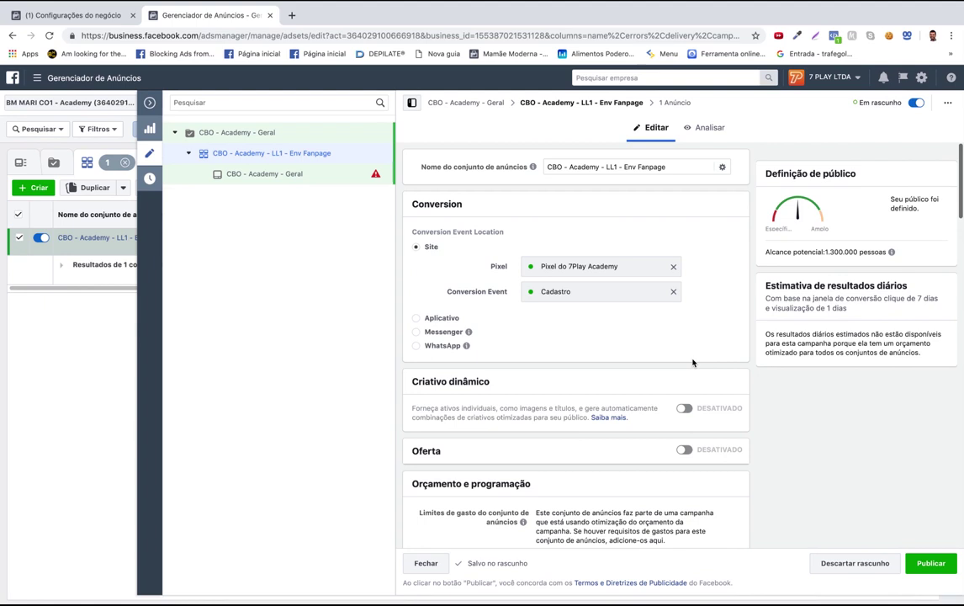
- Open the "CBO - Academy - Geral" ad and set its Instagram account to 7playdigital
click(256, 179)
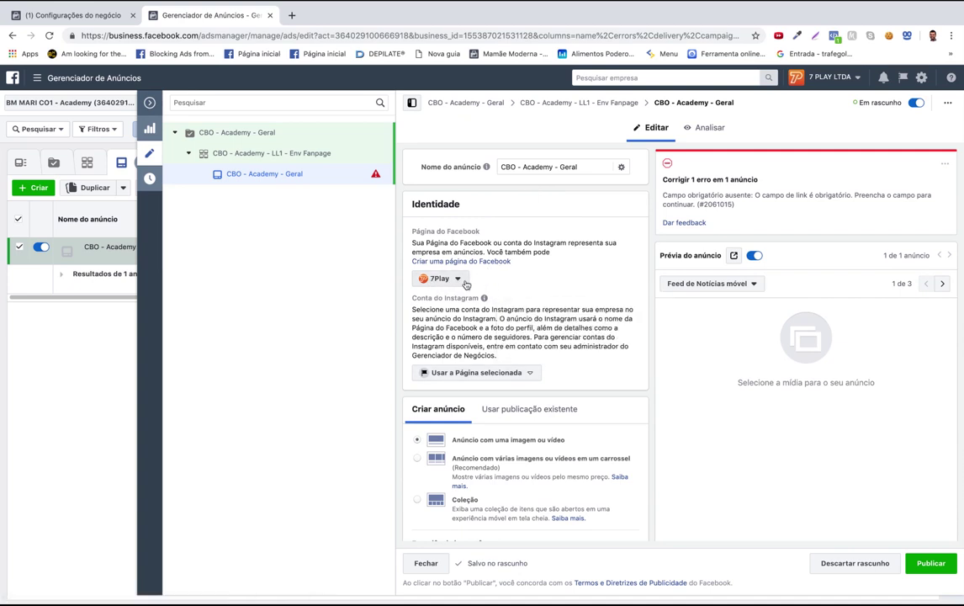
click(532, 372)
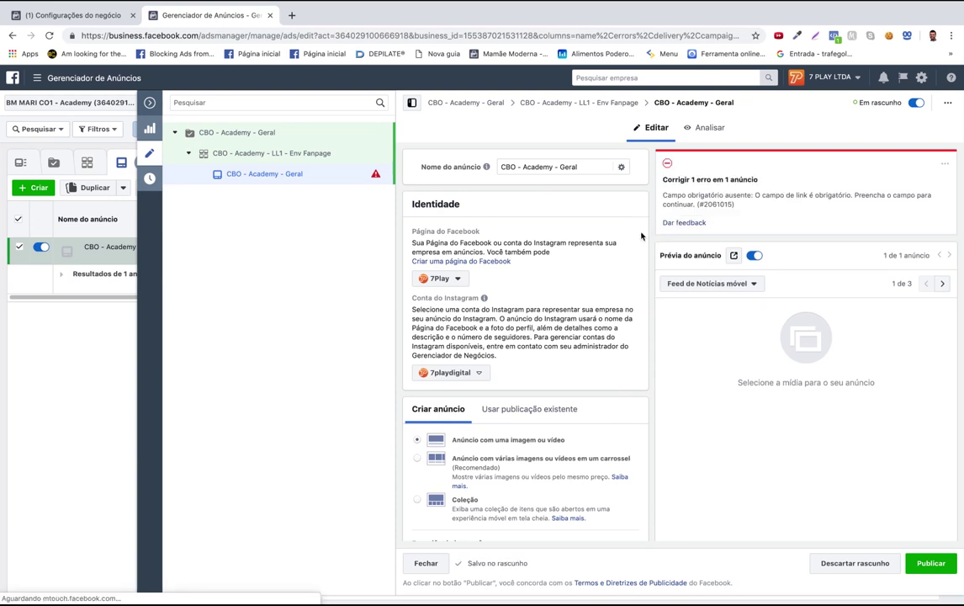
scroll(593, 286, down, 2)
scroll(593, 286, up, 2)
- Change the ad's media type to Vídeo/apresentação multimídia and start uploading a new video
scroll(592, 283, down, 3)
scroll(592, 283, down, 5)
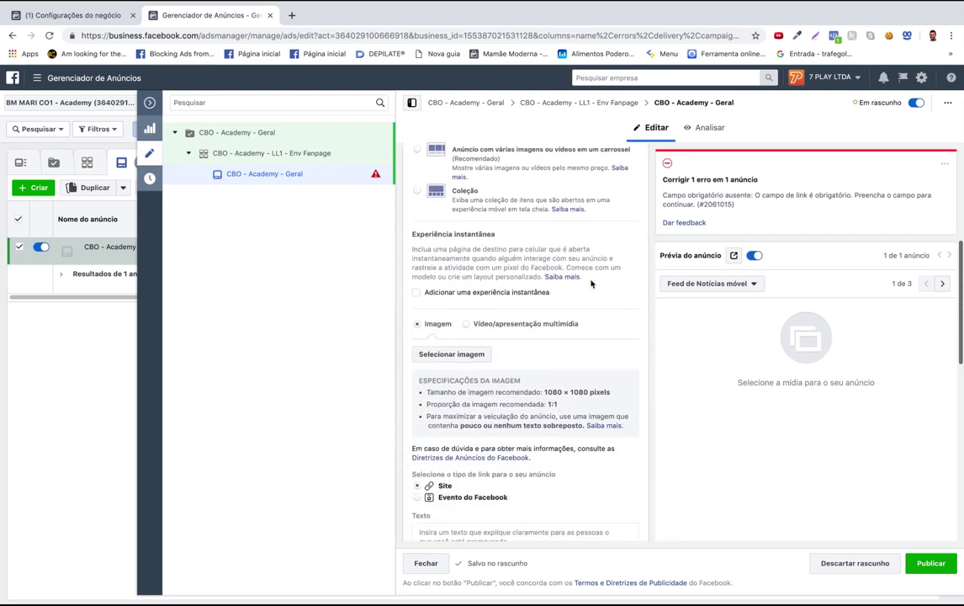
click(467, 325)
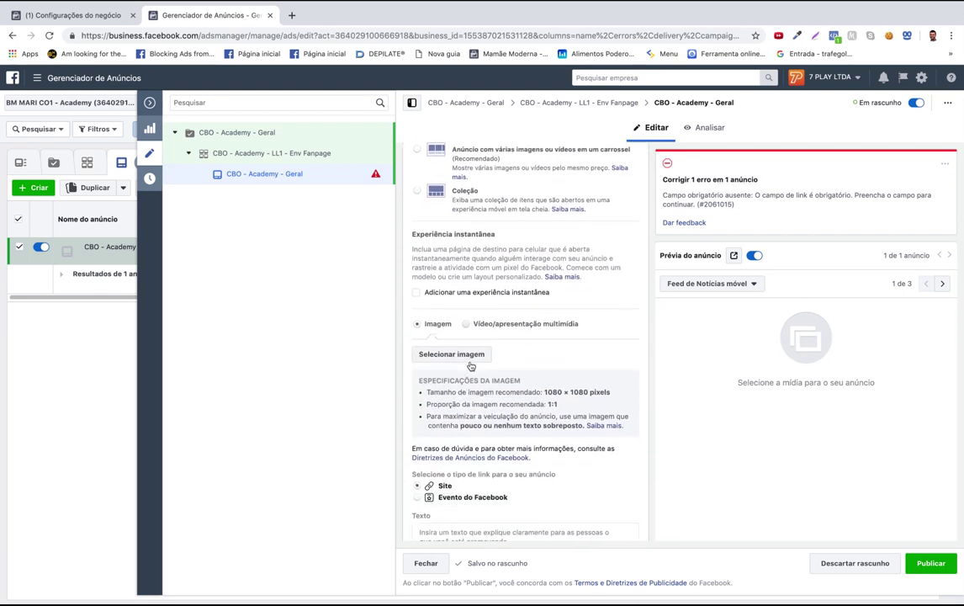
click(448, 352)
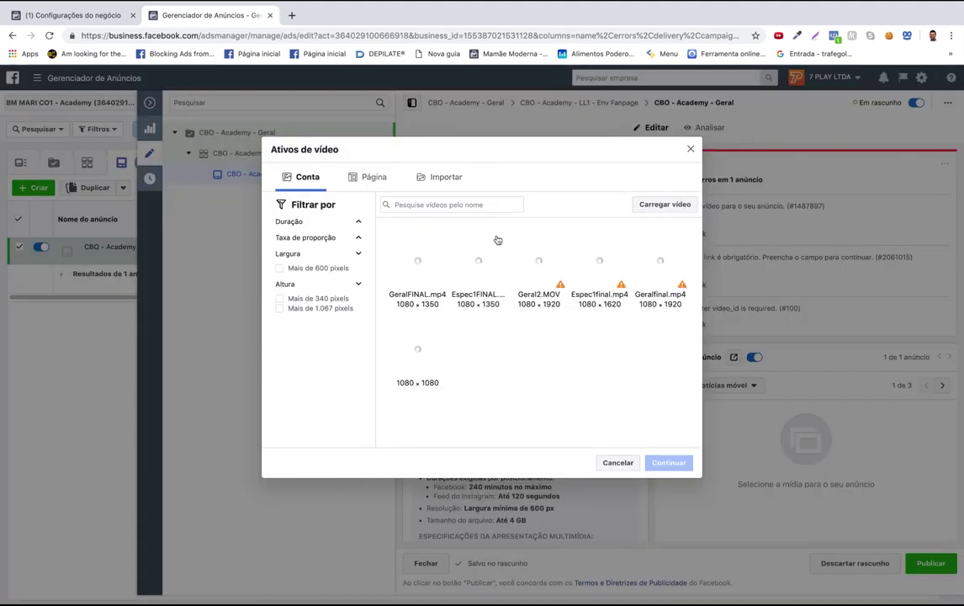
click(664, 205)
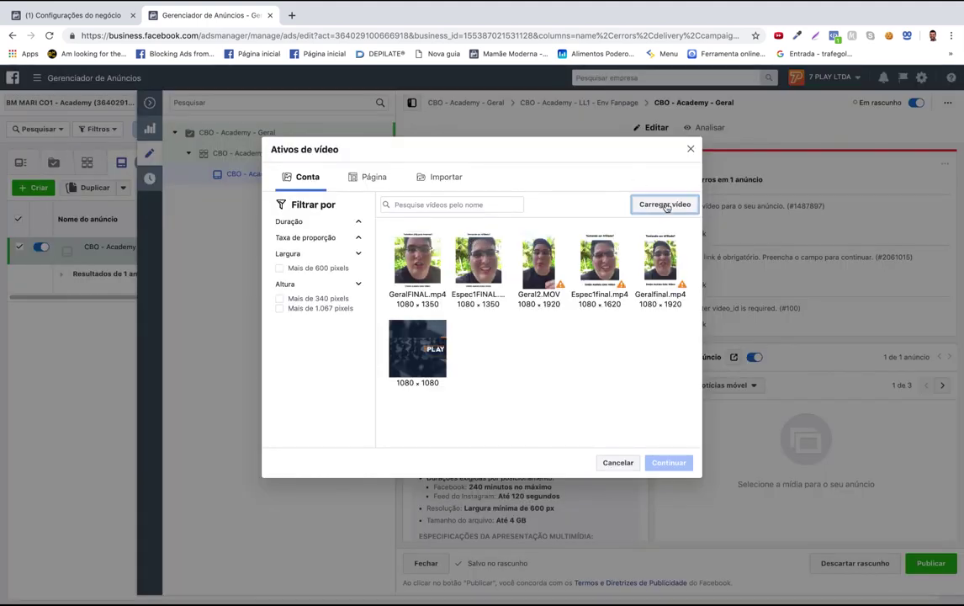
click(298, 92)
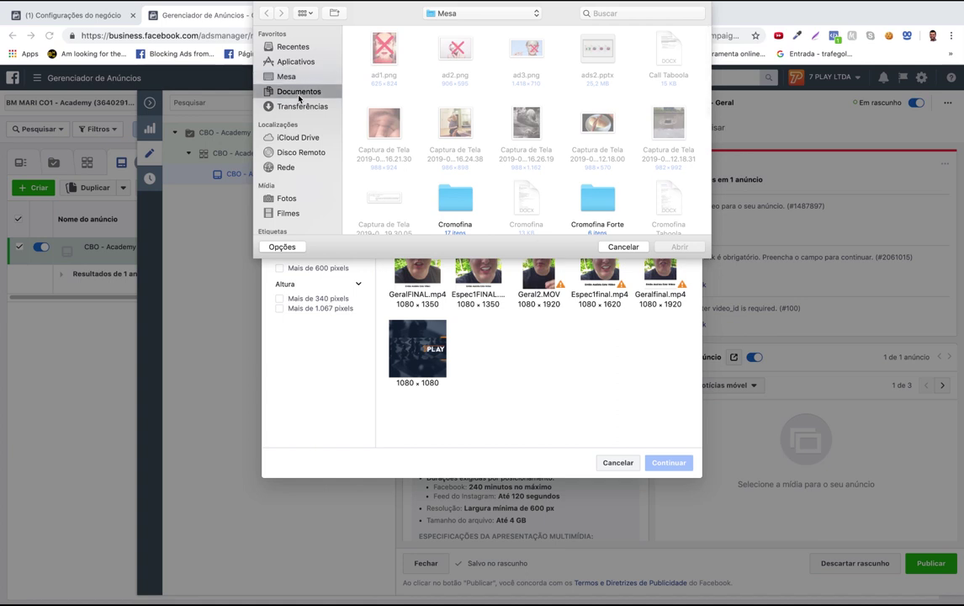
scroll(392, 158, down, 3)
double_click(383, 176)
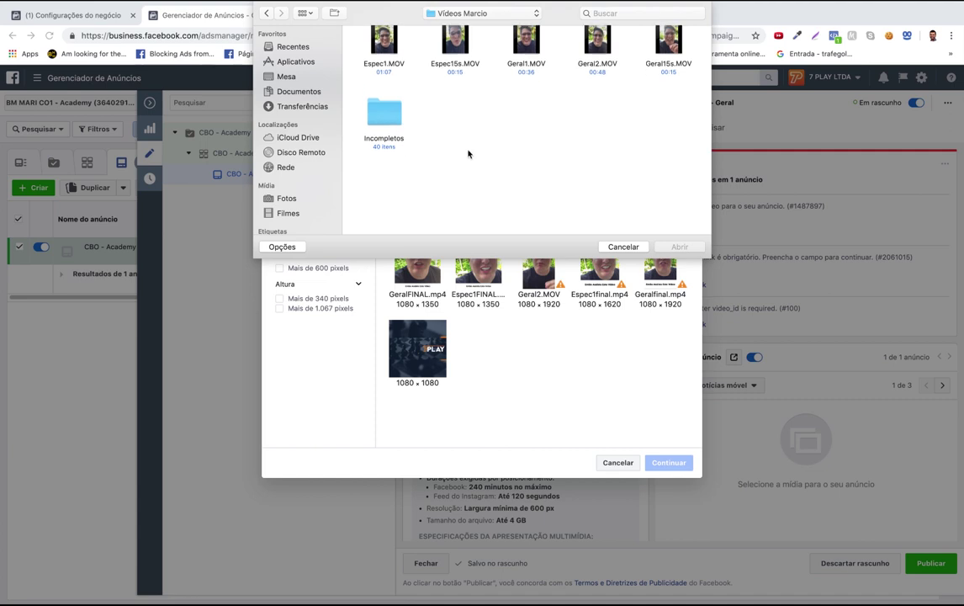
- Upload GeralFINAL.mp4 from the Transferências folder as the ad's video and check the ad preview
click(294, 106)
scroll(602, 202, down, 5)
scroll(599, 199, down, 2)
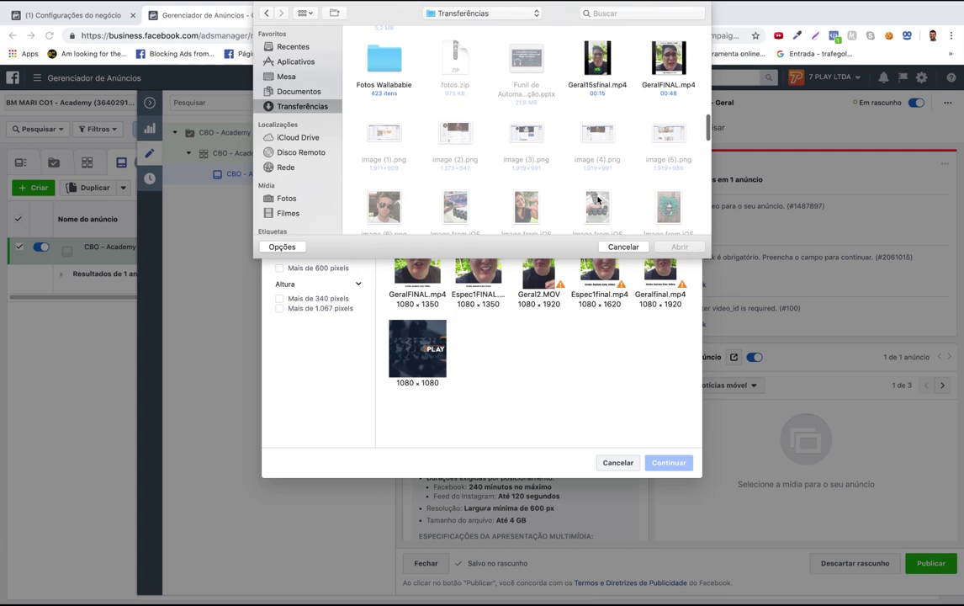
scroll(623, 177, down, 15)
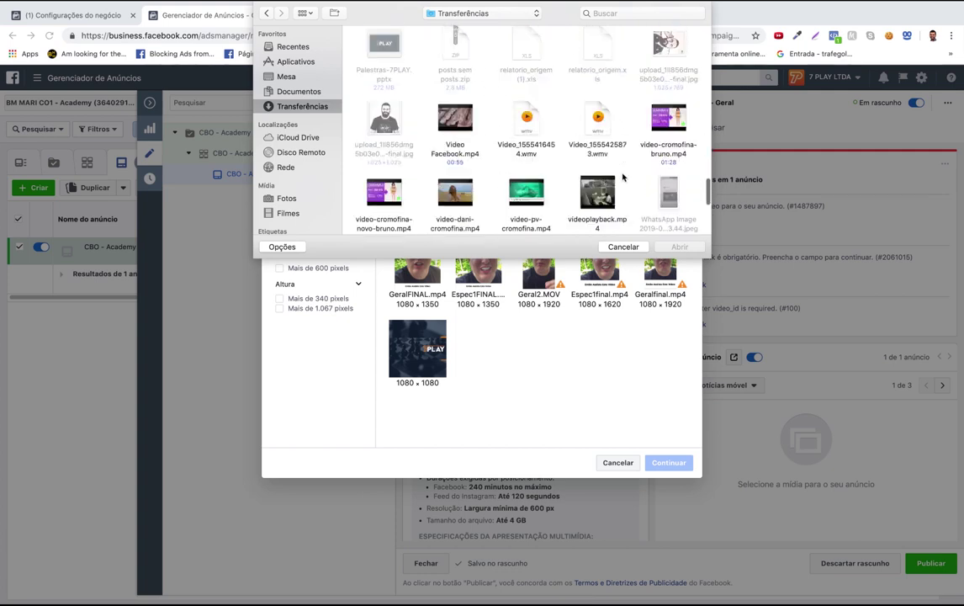
scroll(624, 177, up, 6)
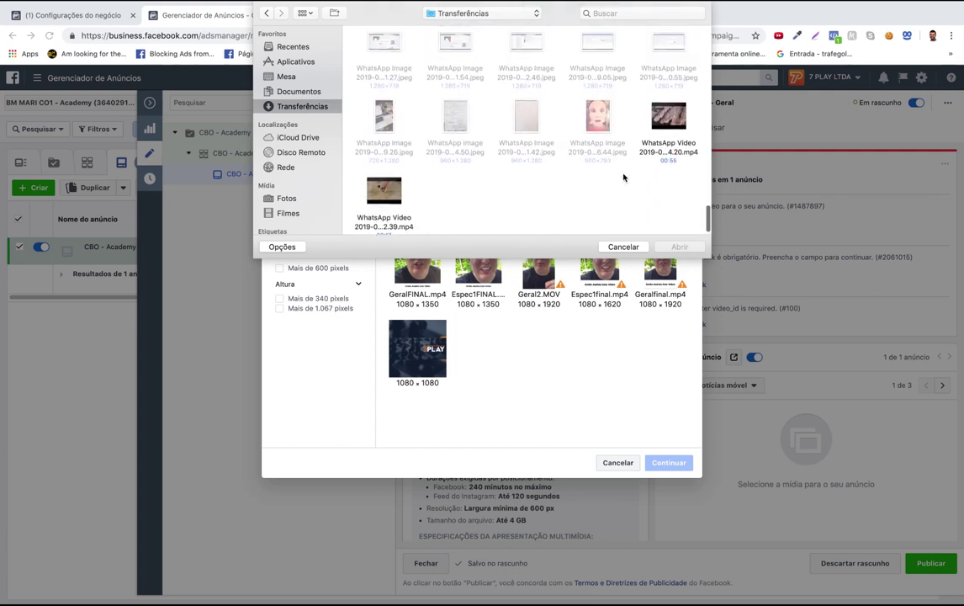
scroll(624, 177, up, 8)
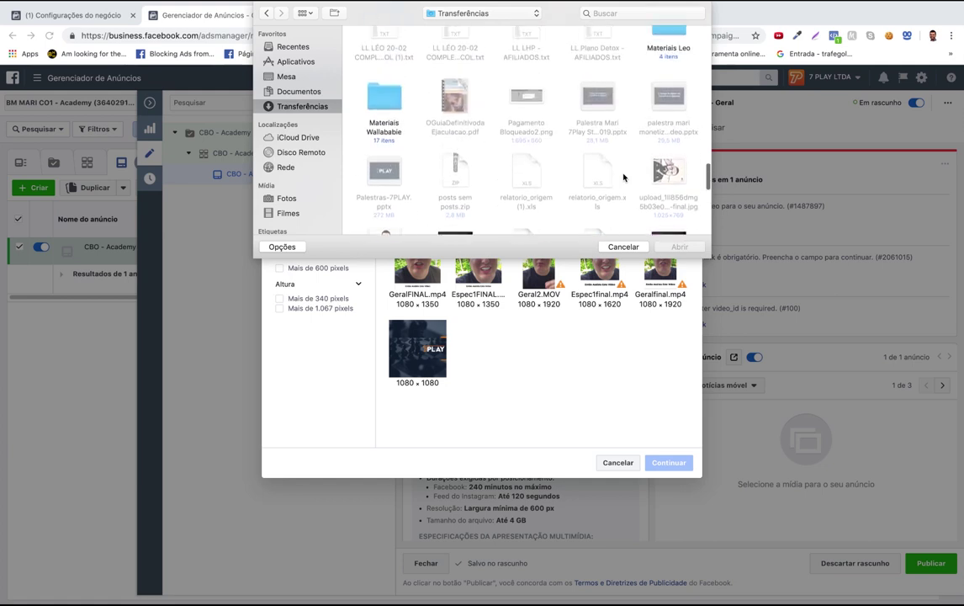
scroll(624, 177, up, 5)
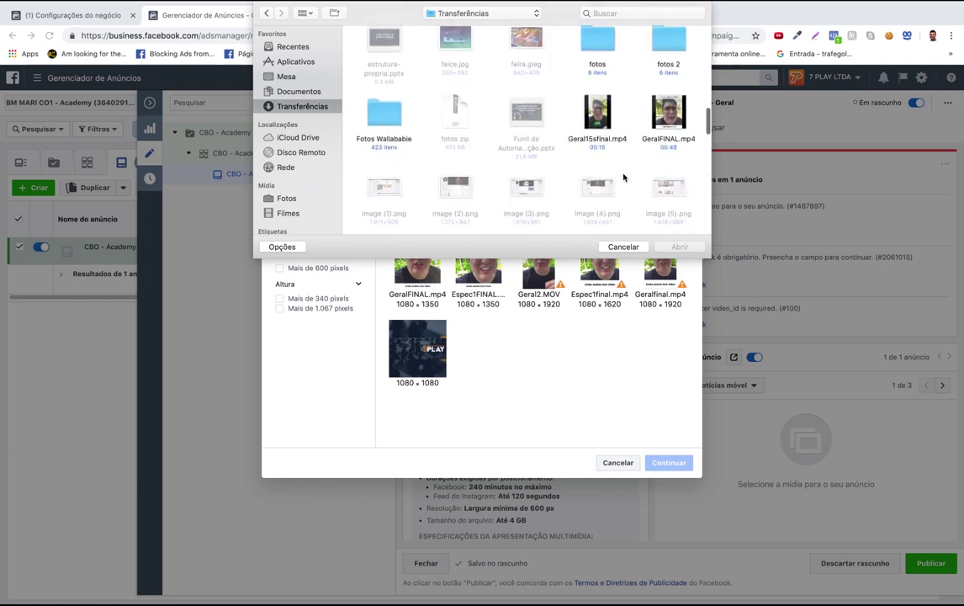
click(677, 135)
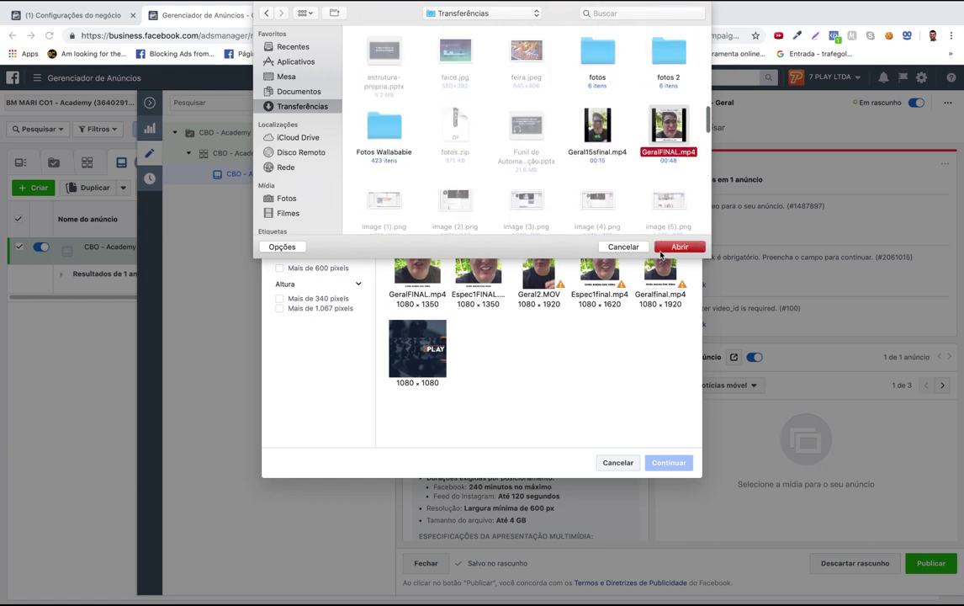
click(680, 247)
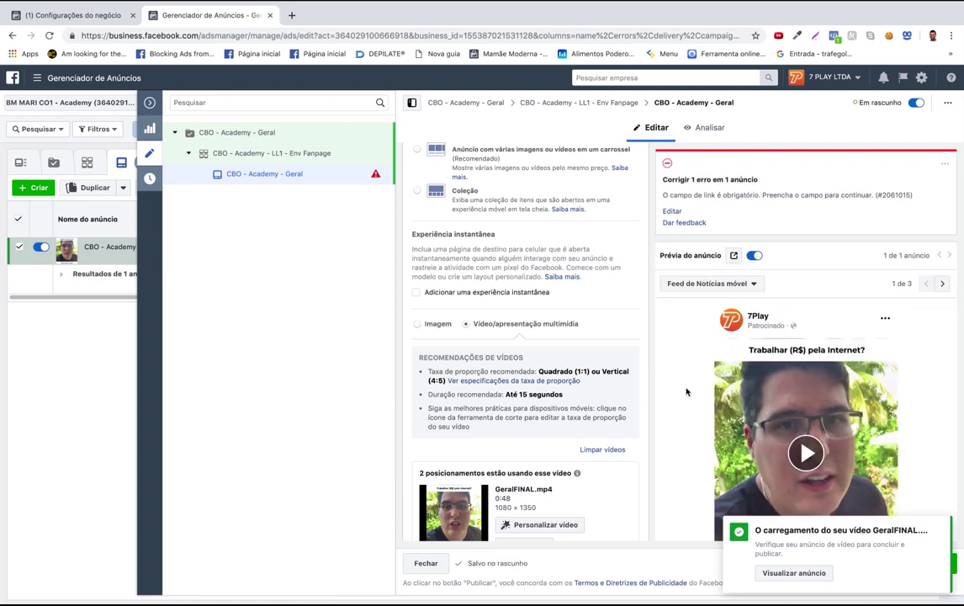
scroll(676, 451, down, 3)
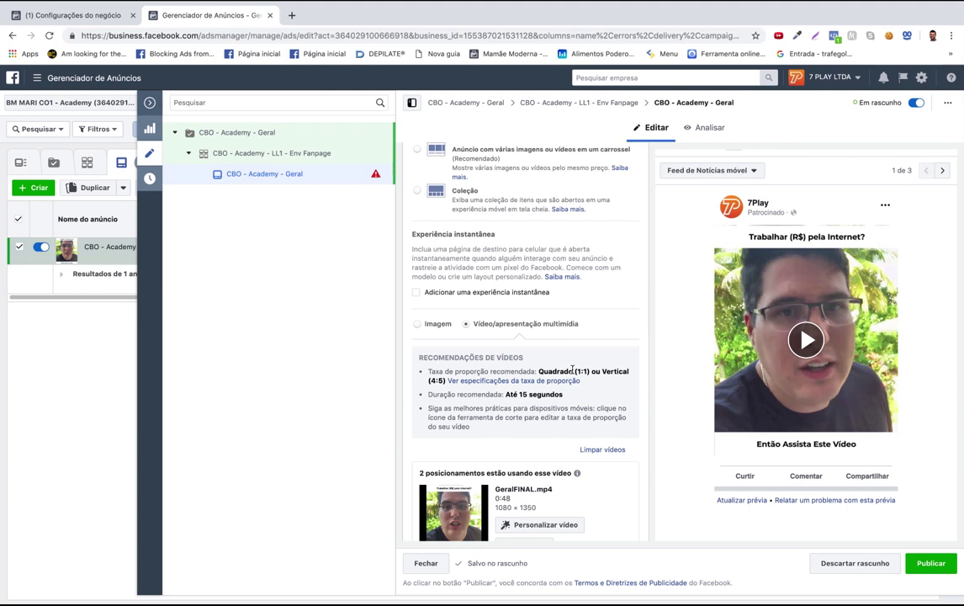
- Switch to Evernote and copy the ad text under "Trabalhar (R$) pela Internet?", from "Inscreva-se agora no 7Play Academy" through "preencher até o final."
scroll(576, 371, down, 5)
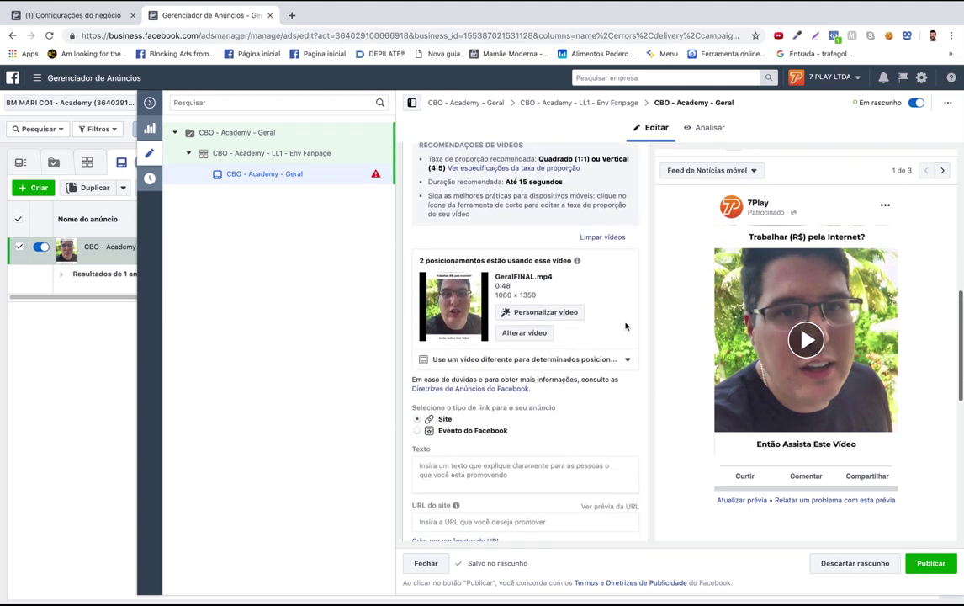
scroll(580, 435, down, 4)
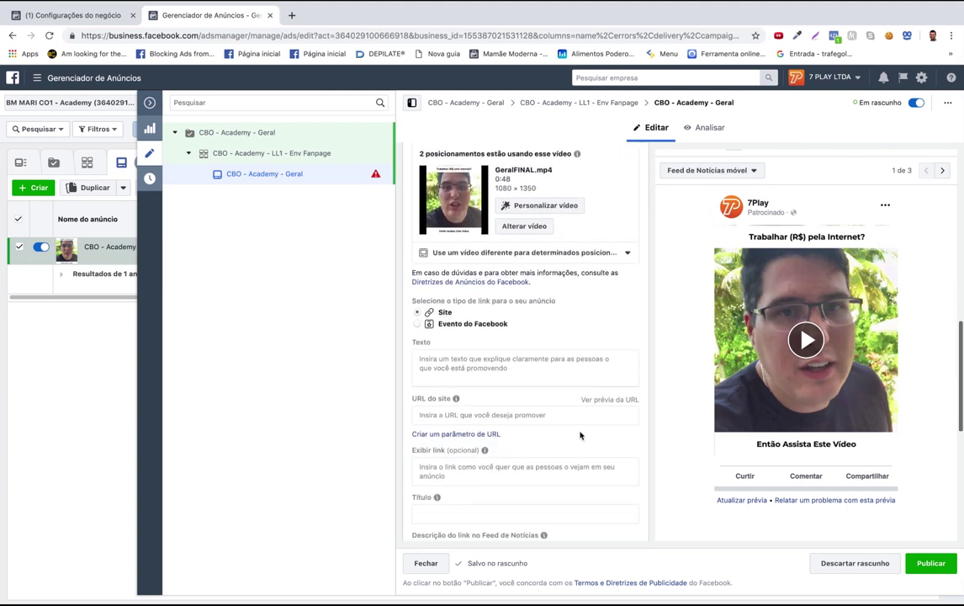
mouse_move(445, 588)
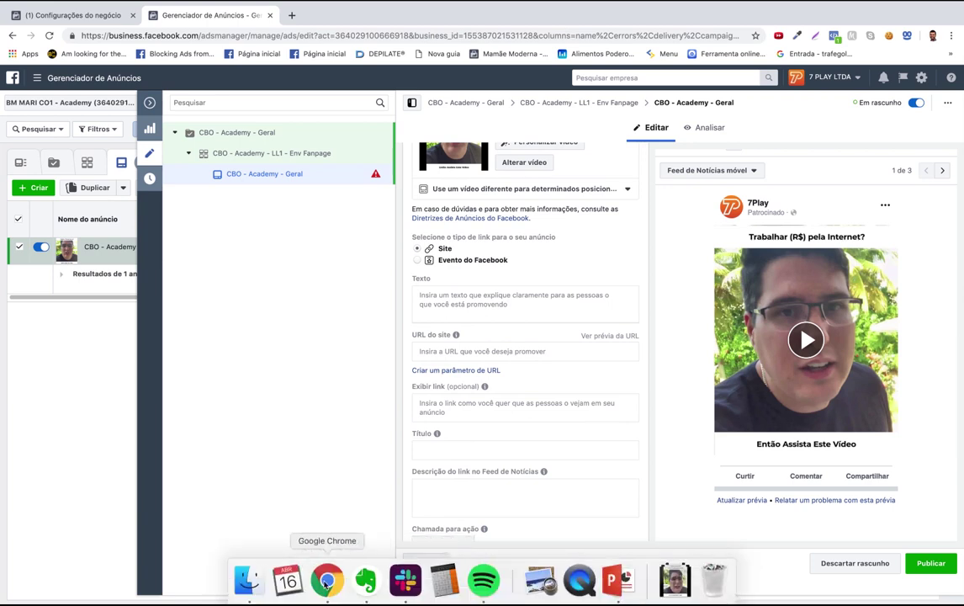
click(365, 586)
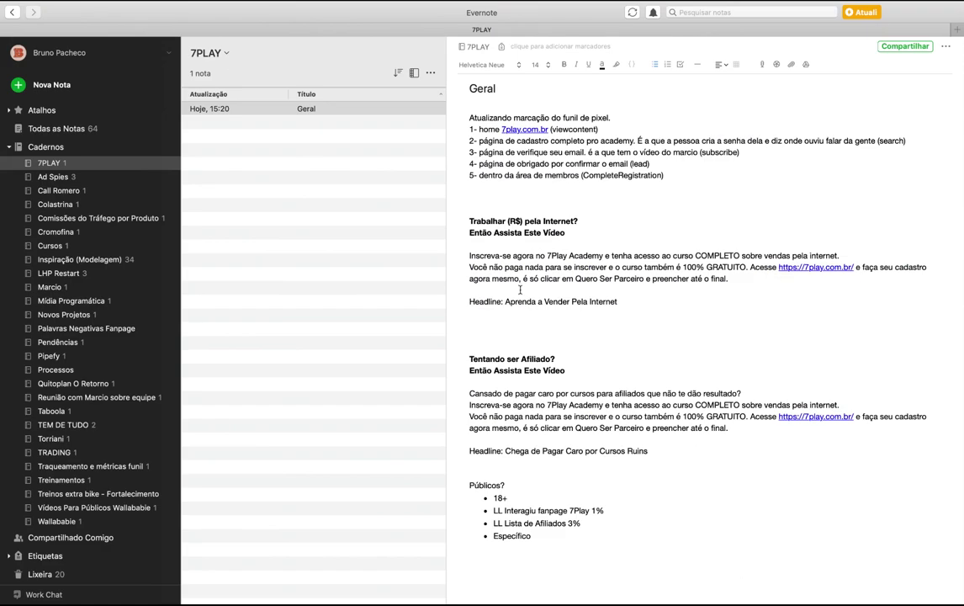
drag(469, 255, 745, 275)
key(super+c)
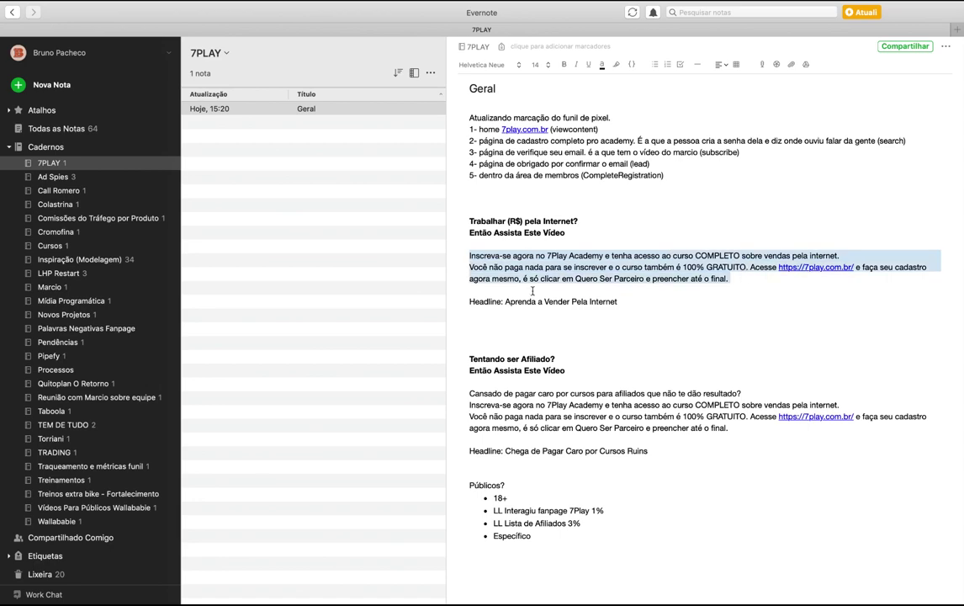
- Return to Chrome and paste the copied 7Play Academy paragraph as the ad's Texto
key(ctrl+Left)
key(ctrl+Right)
key(ctrl+Right)
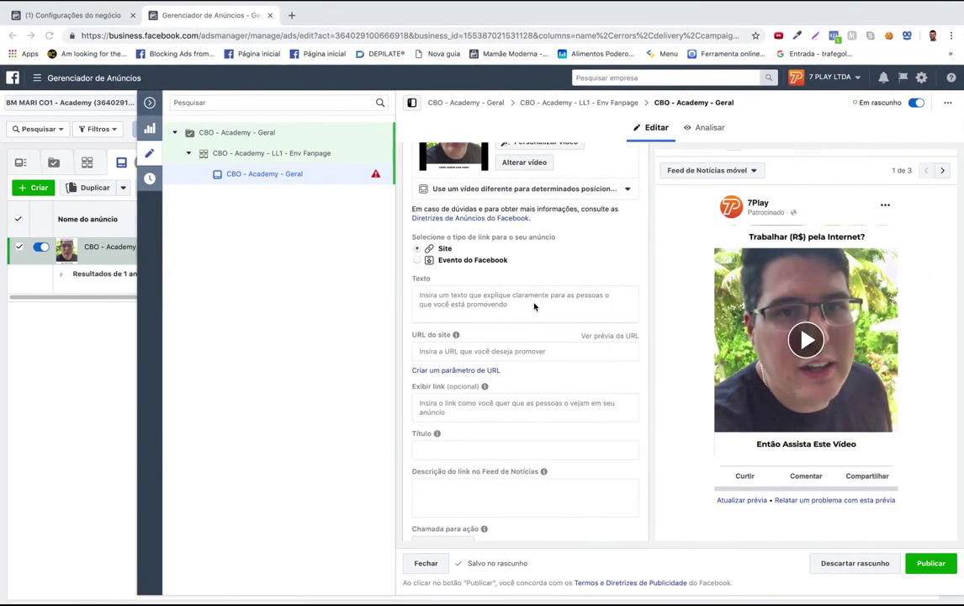
scroll(505, 300, down, 1)
click(446, 286)
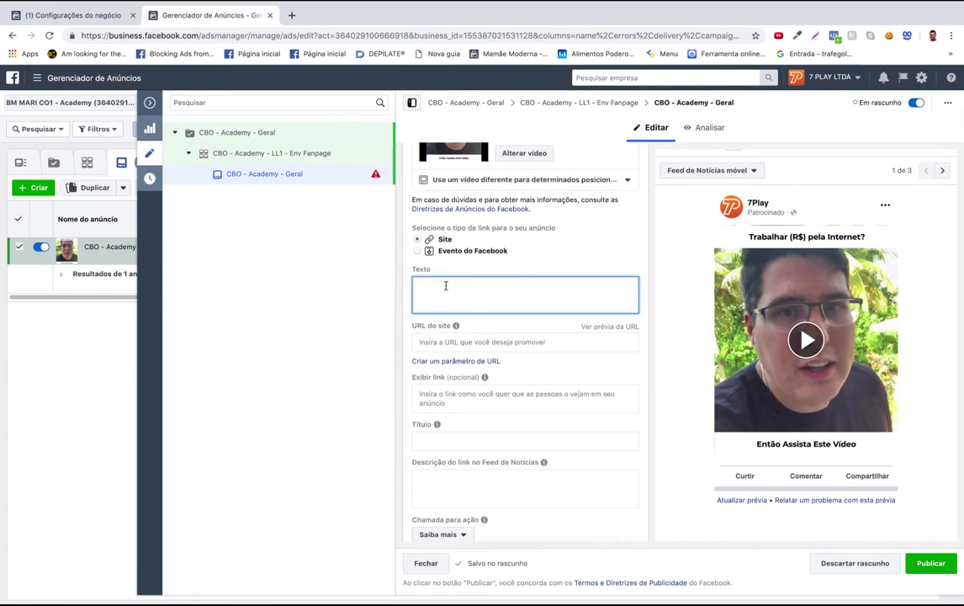
key(super+v)
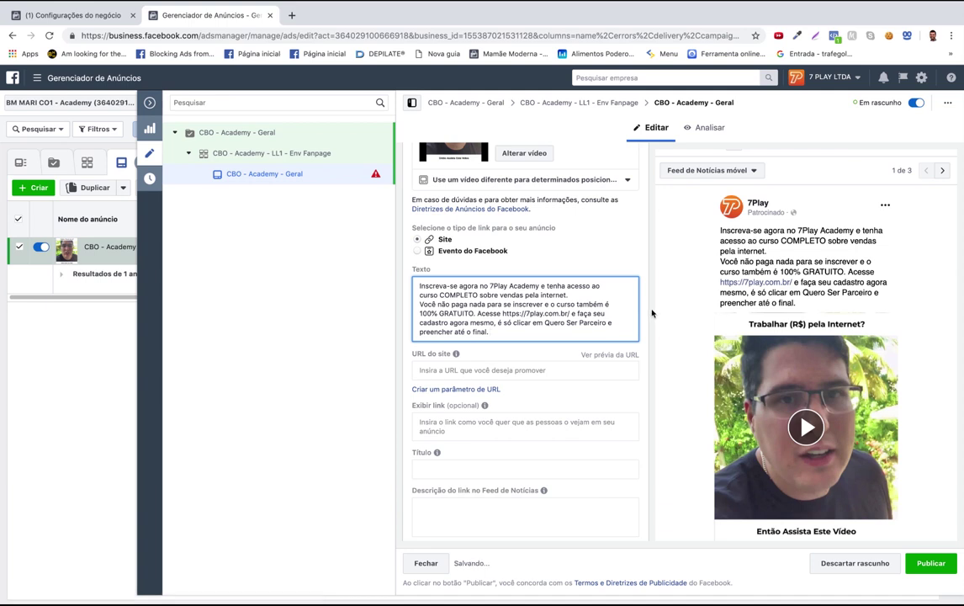
click(652, 313)
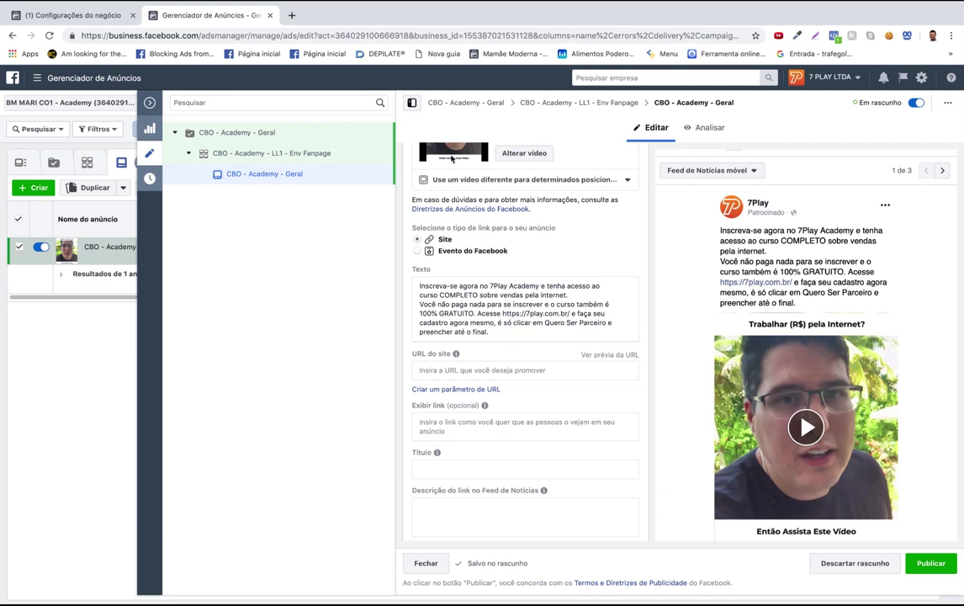
click(292, 15)
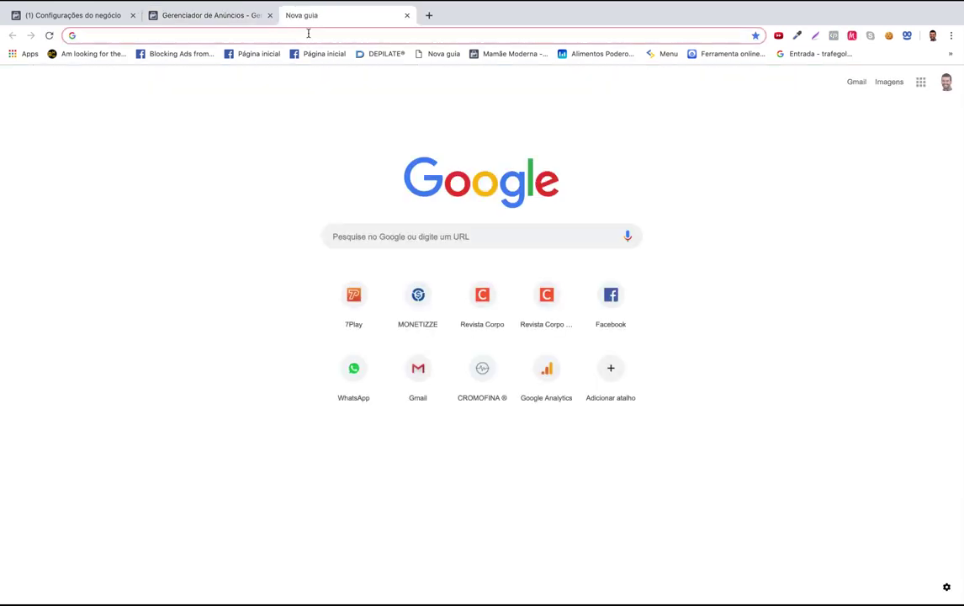
text(7p)
key(Return)
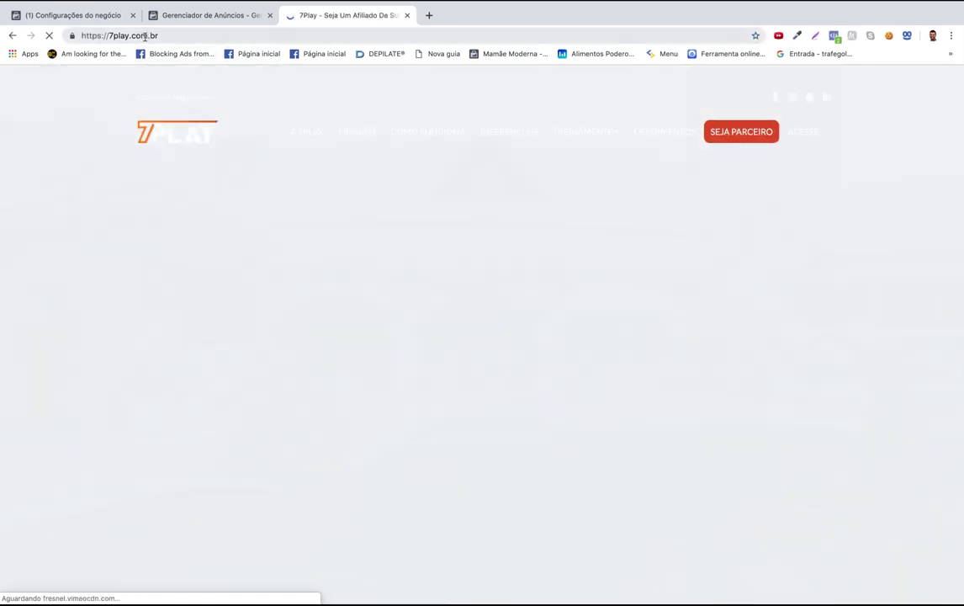
click(145, 36)
key(ctrl+c)
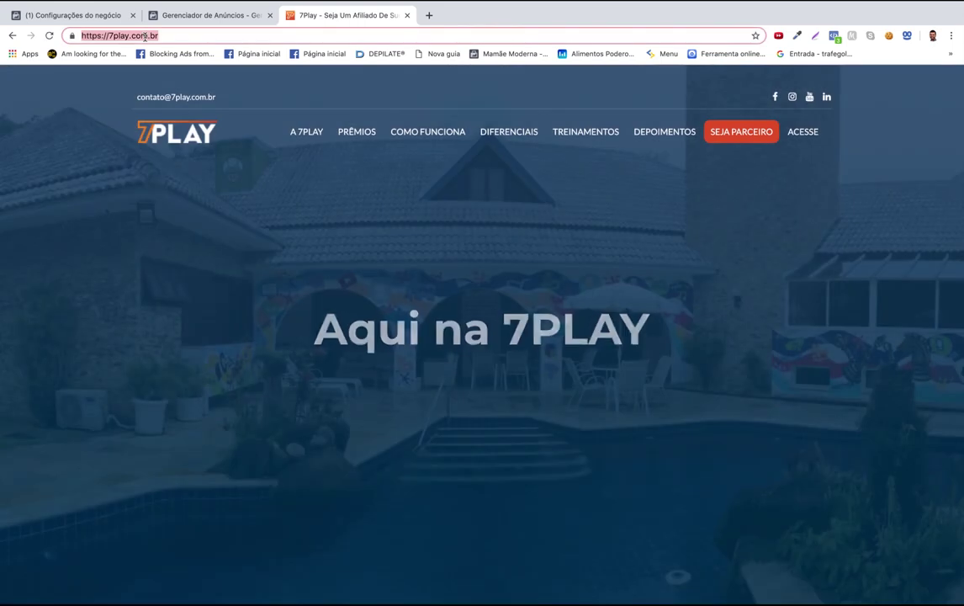
click(408, 15)
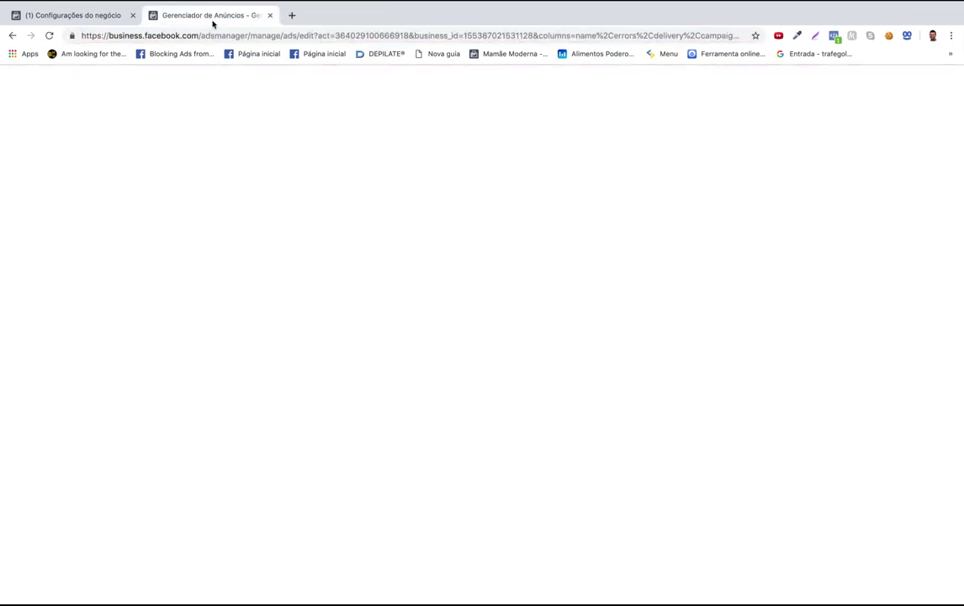
click(438, 368)
key(ctrl+v)
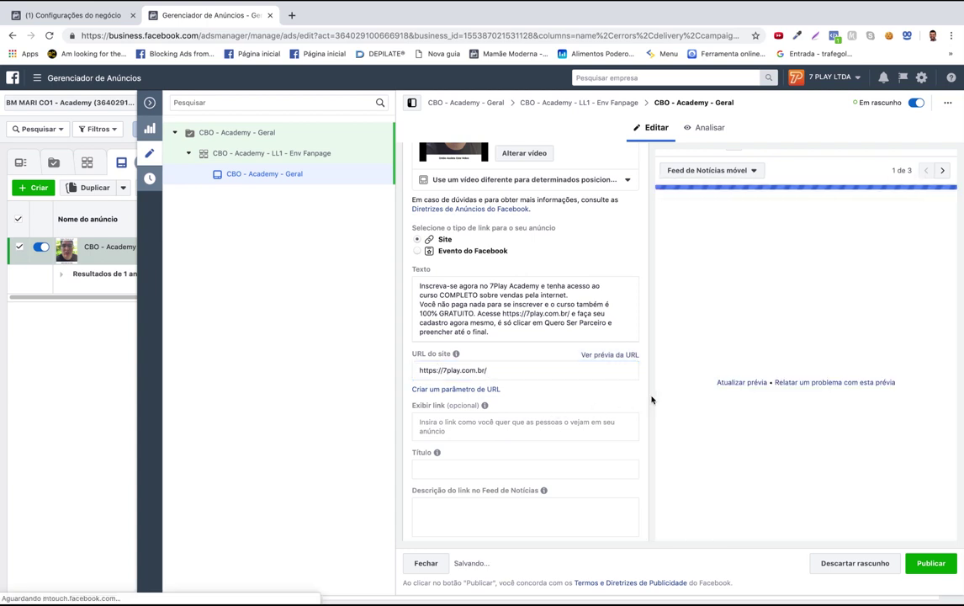
- Copy the headline "Aprenda a Vender Pela Internet" from the Evernote note and paste it as the ad's Título in Chrome
scroll(640, 405, down, 2)
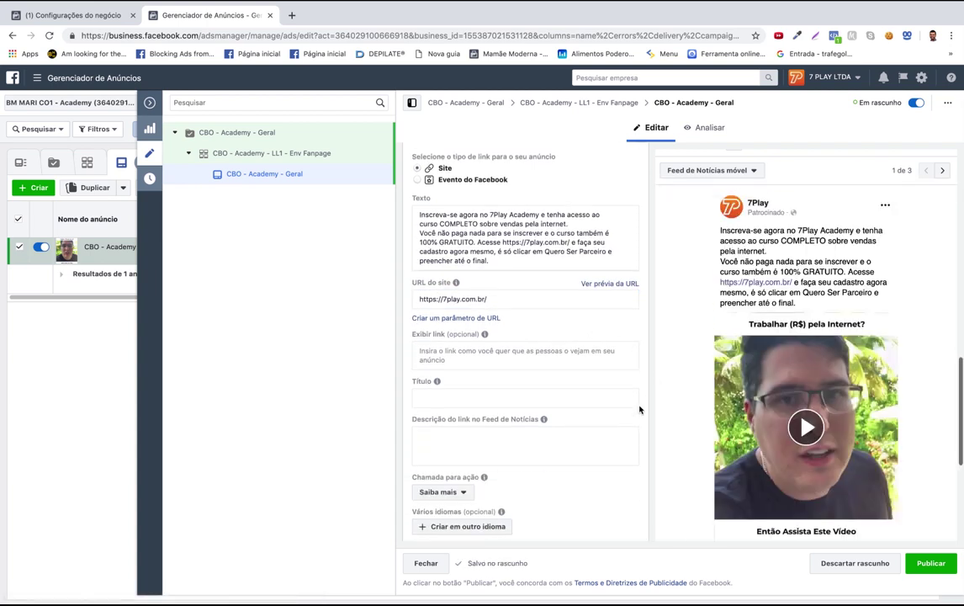
mouse_move(366, 589)
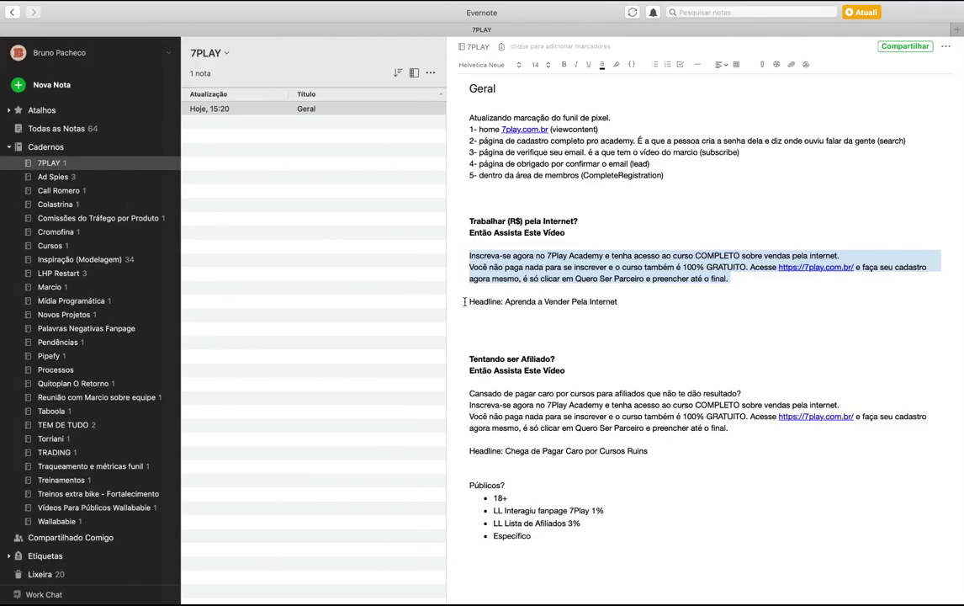
drag(506, 303, 626, 304)
key(super+c)
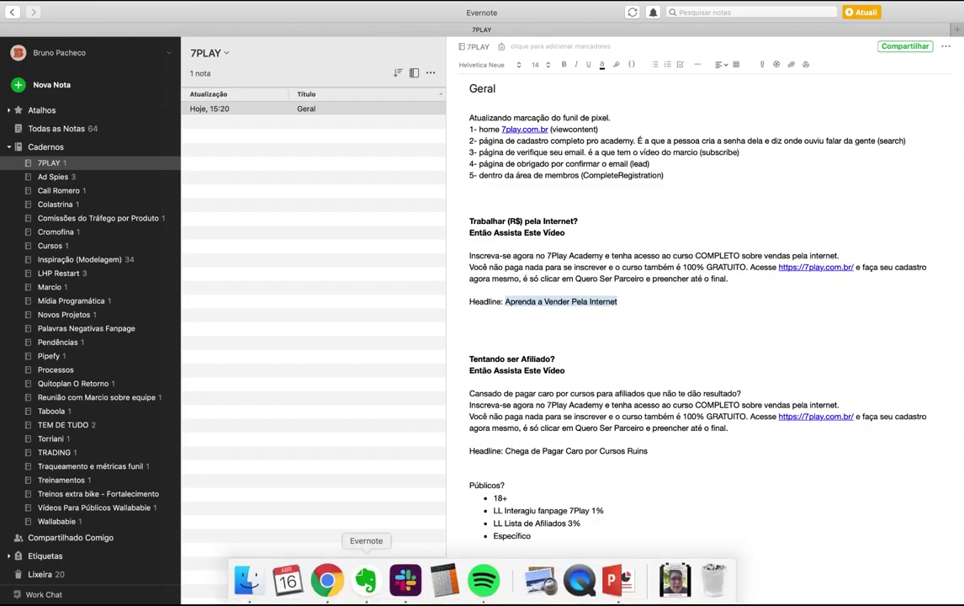
click(326, 579)
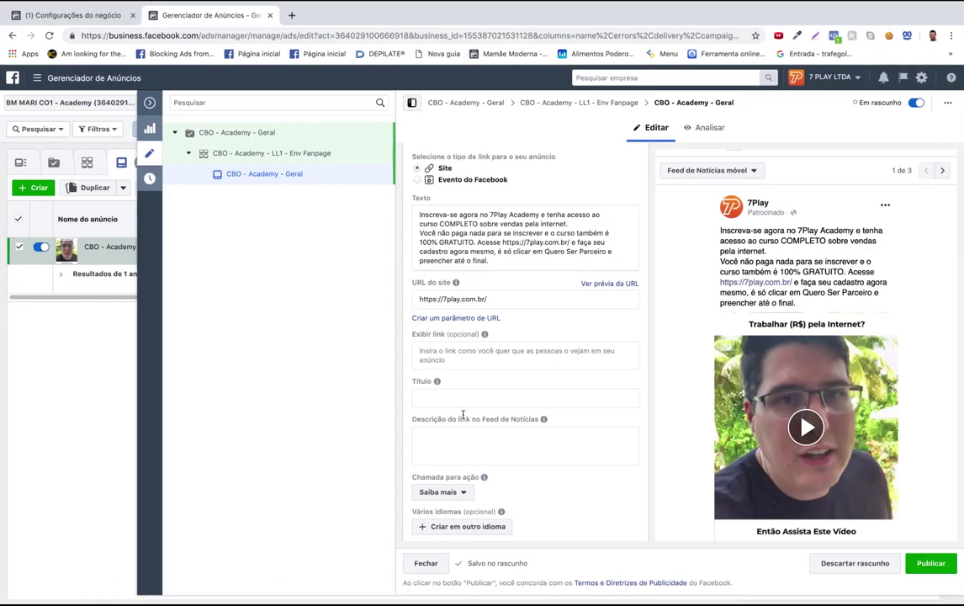
click(439, 396)
key(super+v)
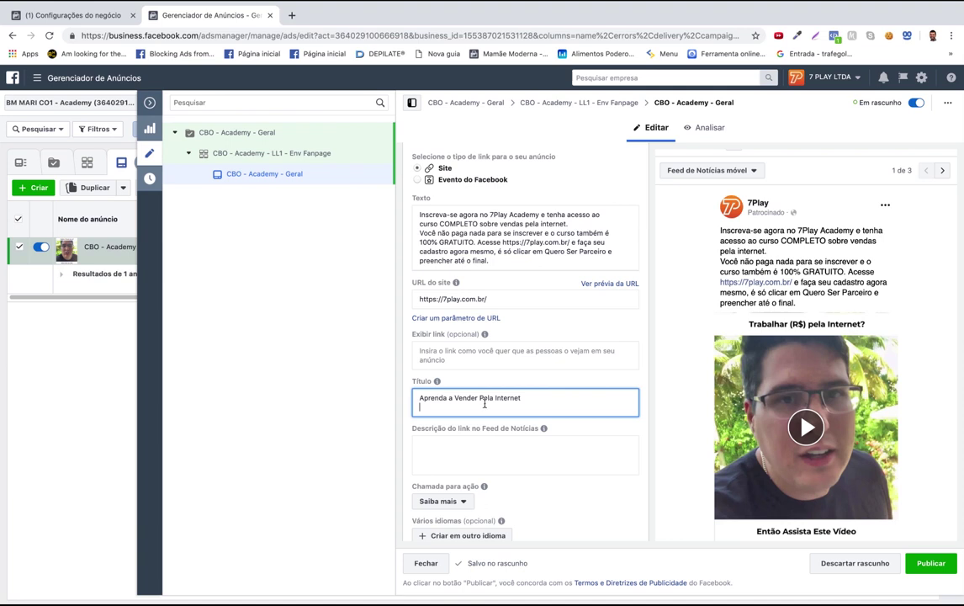
click(652, 376)
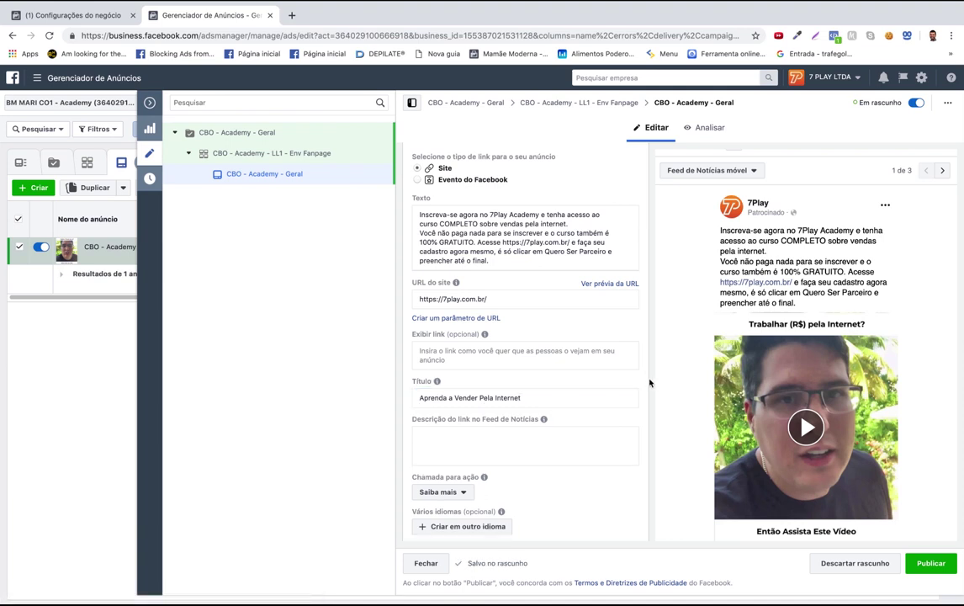
- Review the ad's call to action, tracking and video settings, and examine its mobile news feed preview
scroll(646, 390, down, 2)
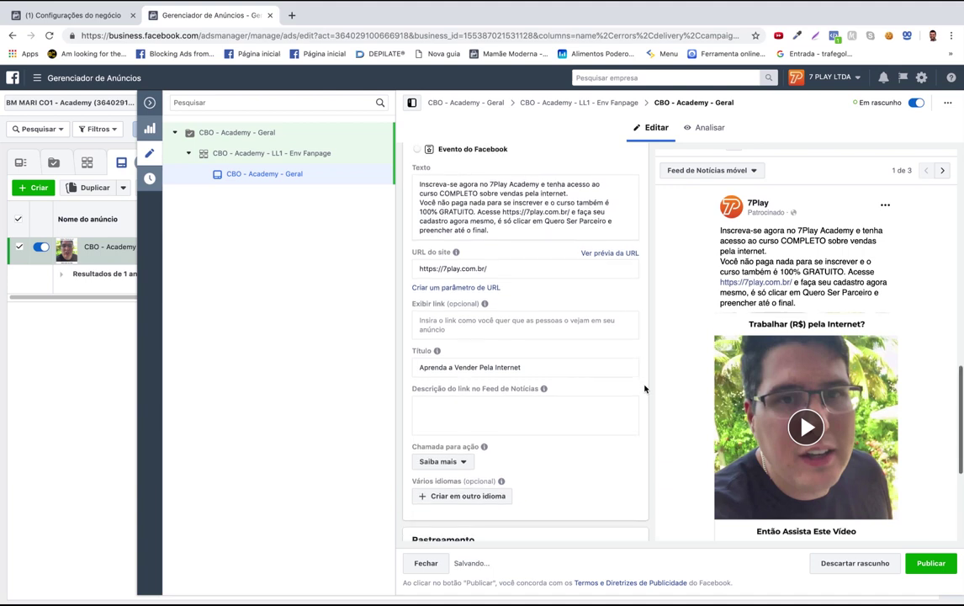
scroll(640, 396, down, 5)
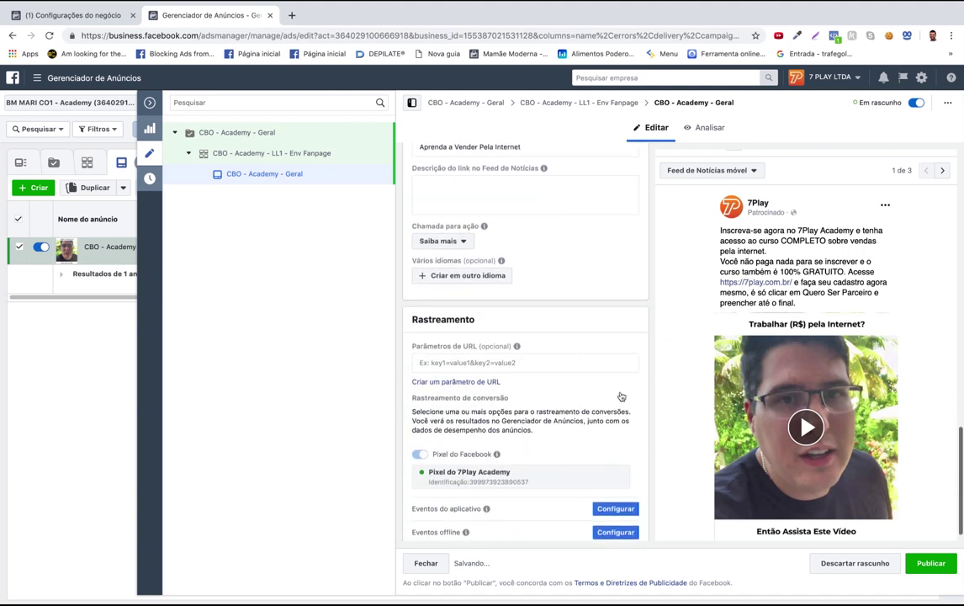
scroll(741, 404, down, 4)
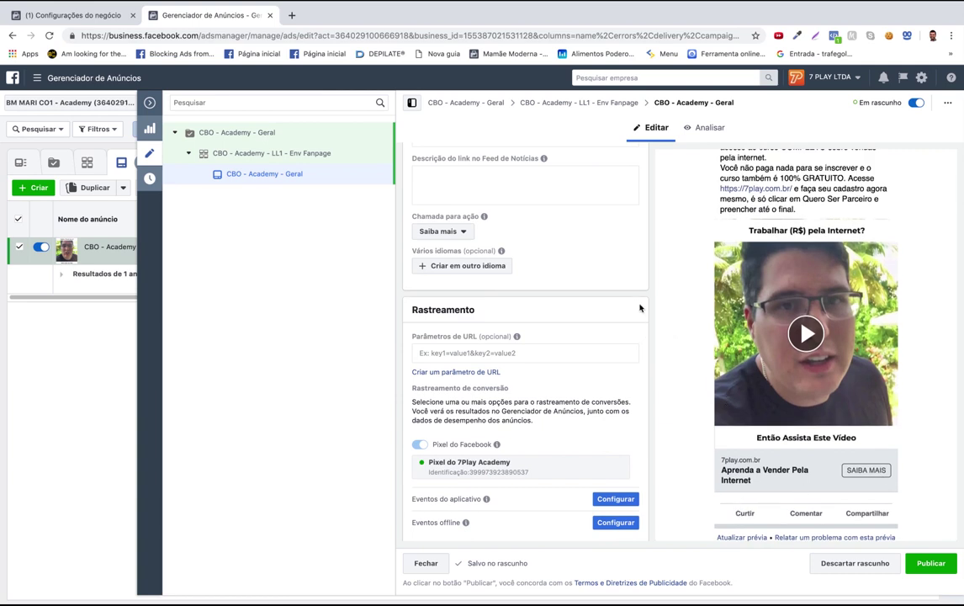
scroll(630, 303, up, 10)
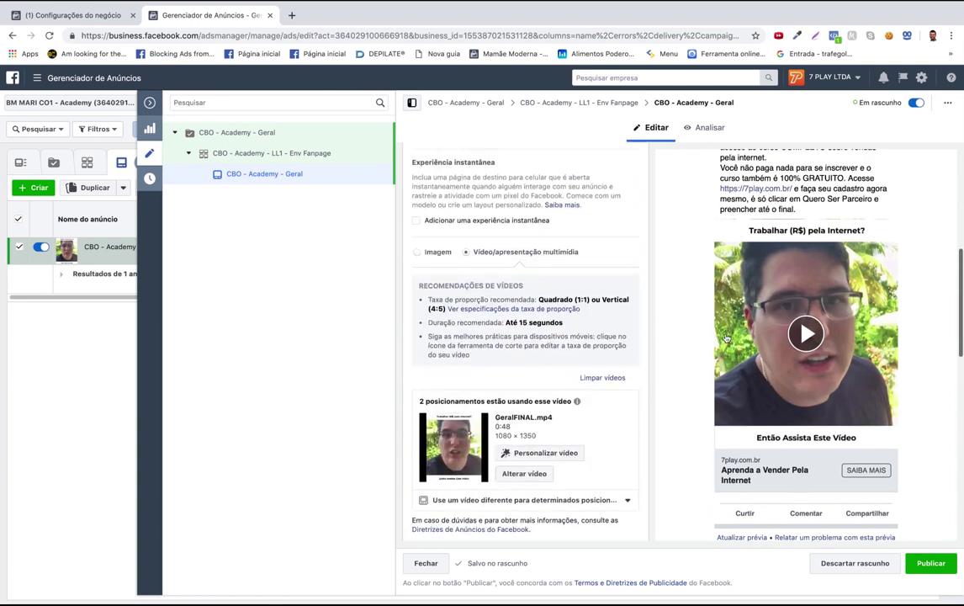
scroll(891, 363, up, 1)
scroll(891, 363, up, 3)
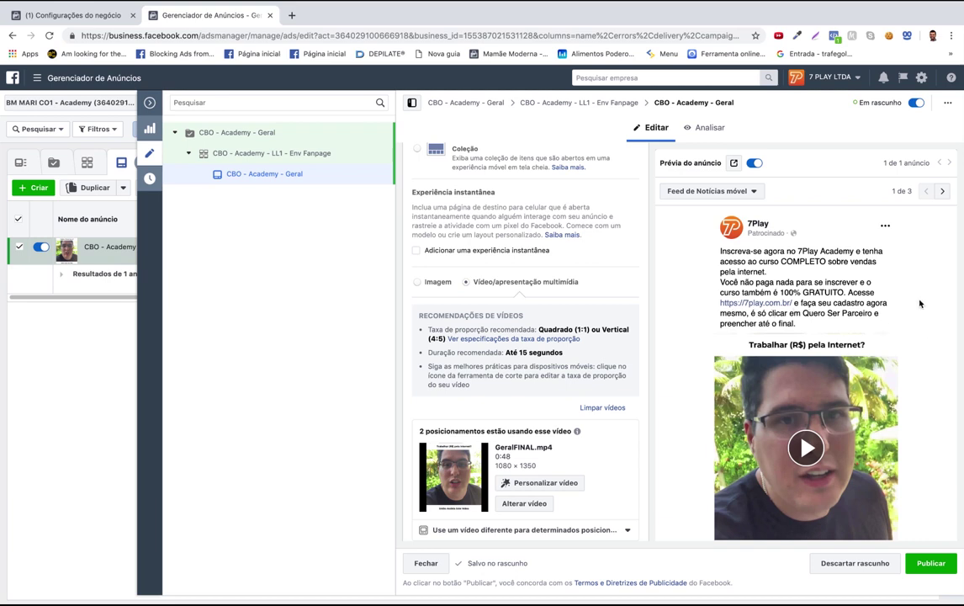
scroll(892, 388, down, 3)
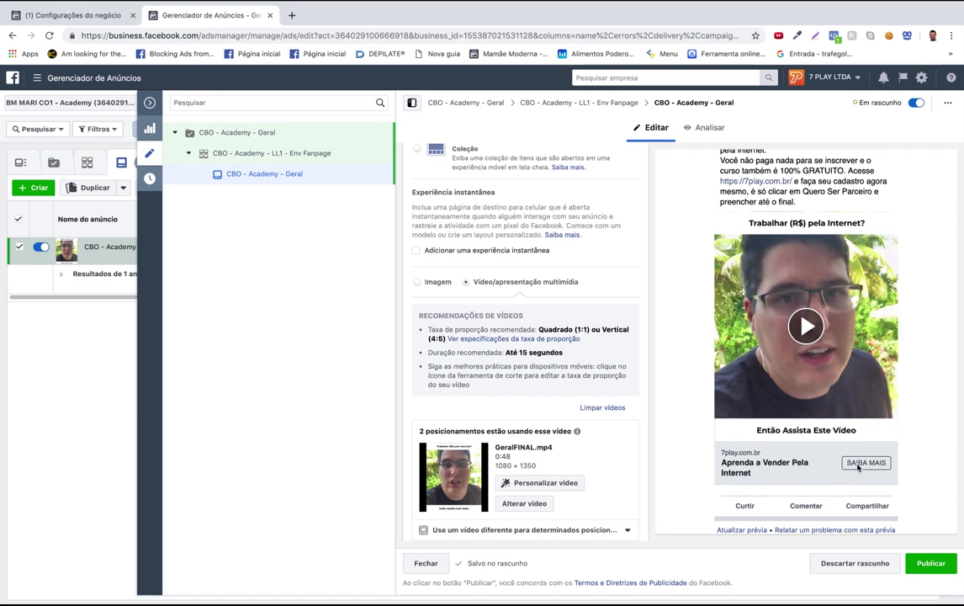
scroll(882, 383, up, 3)
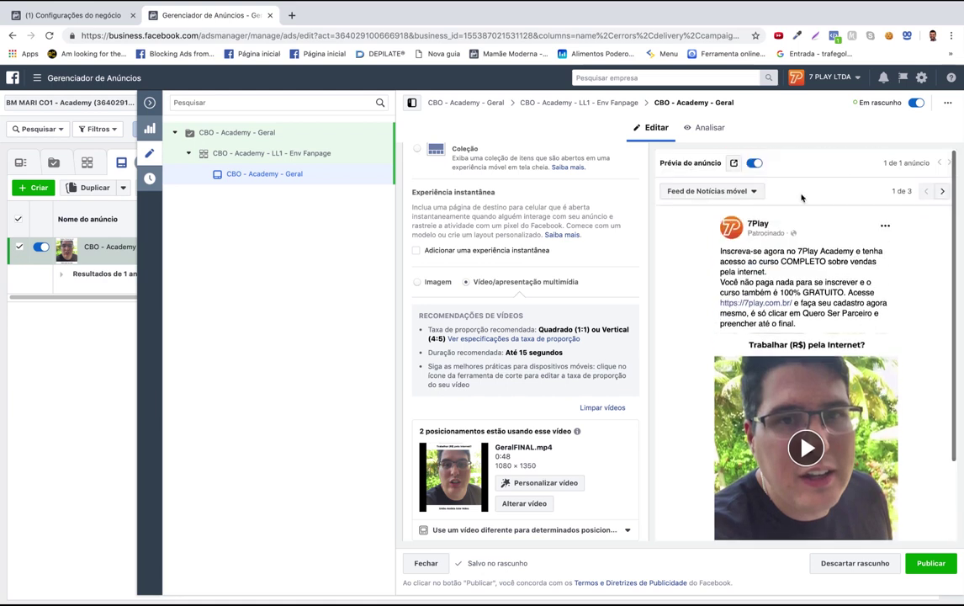
- Examine the ad's previews for the desktop news feed and the Instagram feed
click(943, 191)
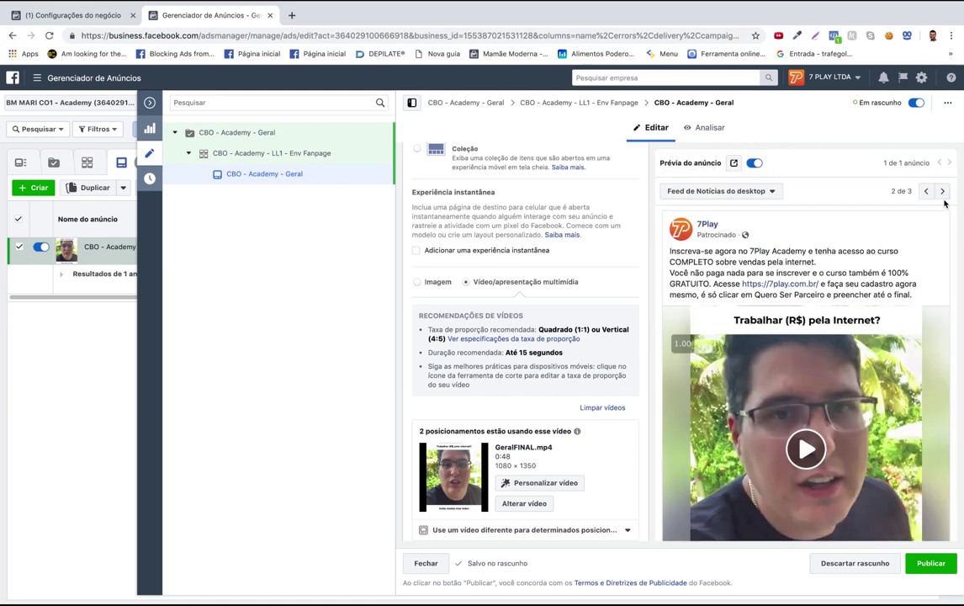
scroll(841, 362, up, 3)
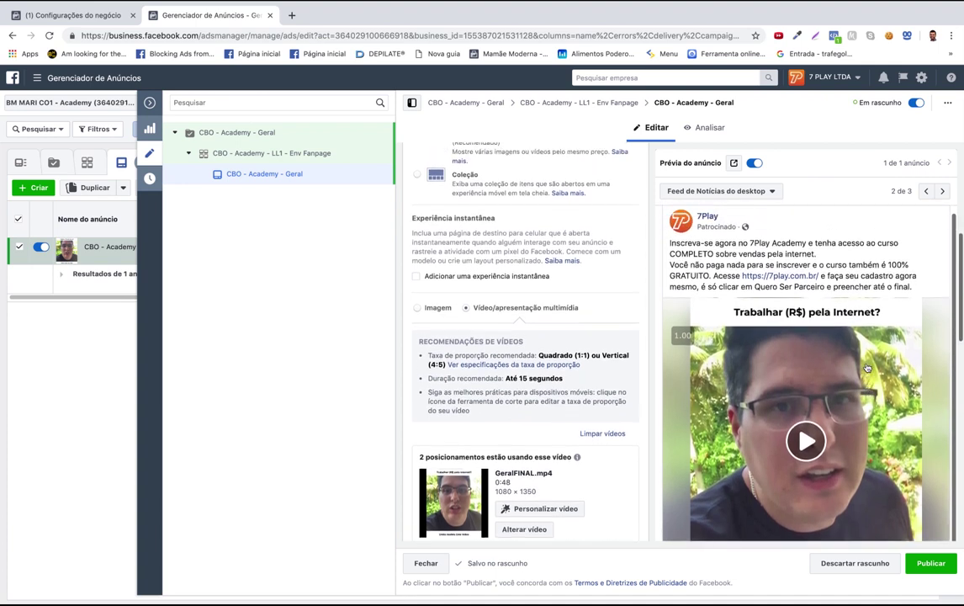
scroll(833, 362, down, 5)
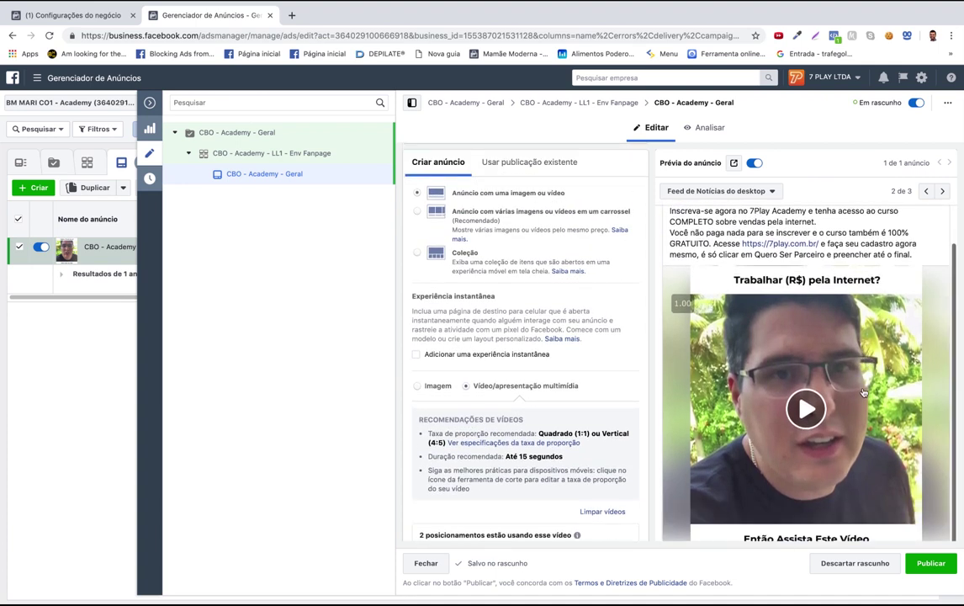
scroll(879, 311, up, 2)
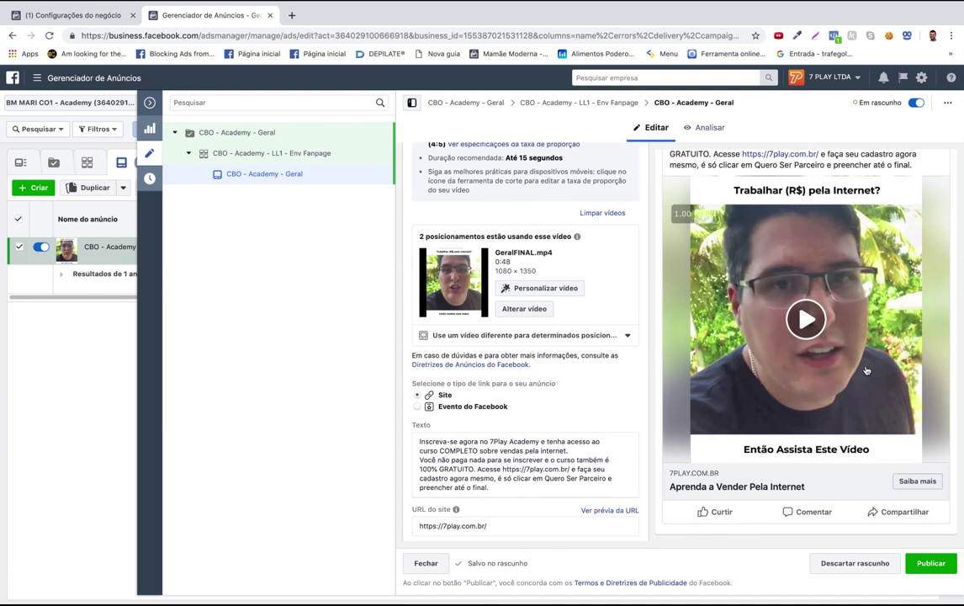
scroll(888, 252, up, 3)
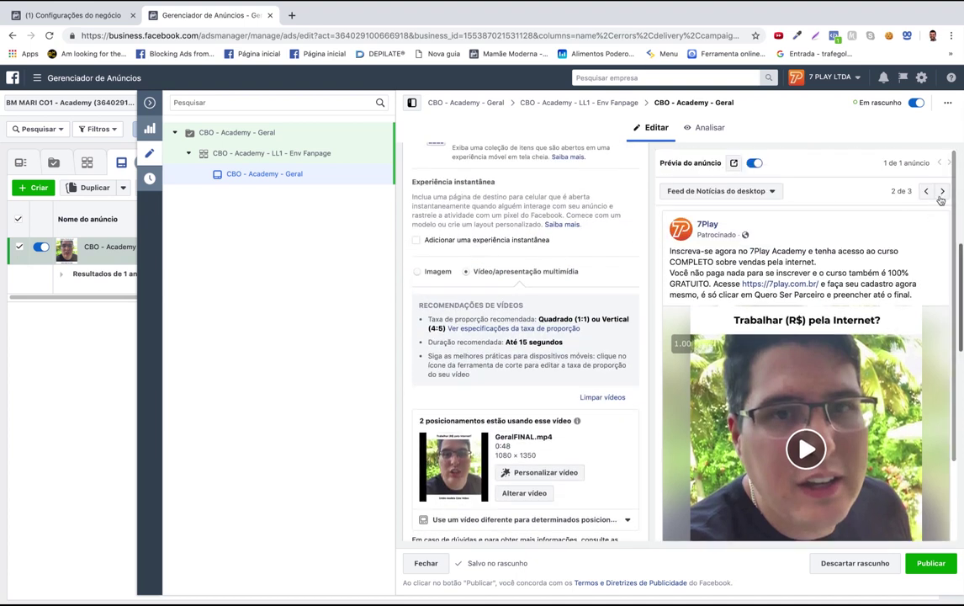
click(938, 191)
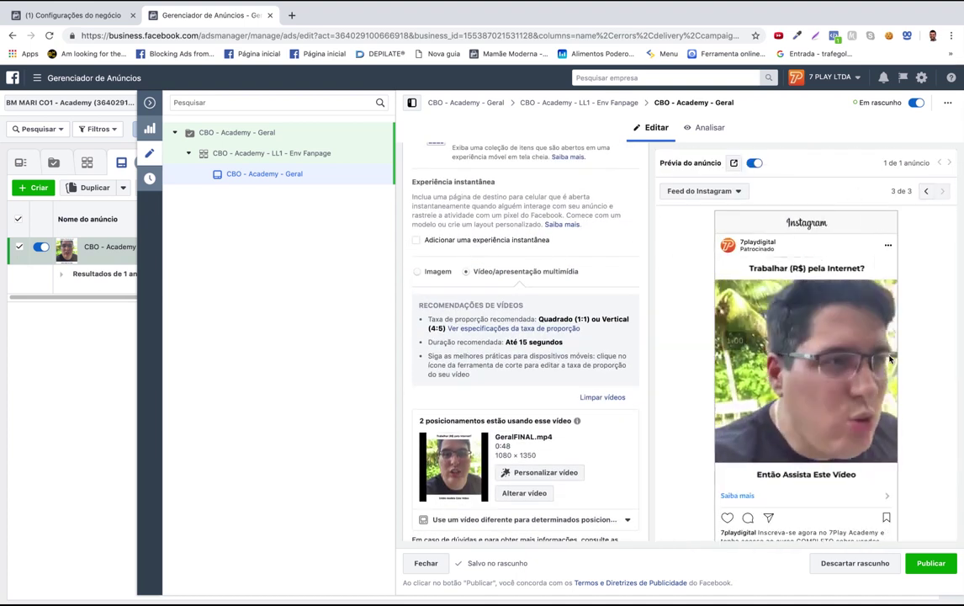
scroll(850, 378, down, 2)
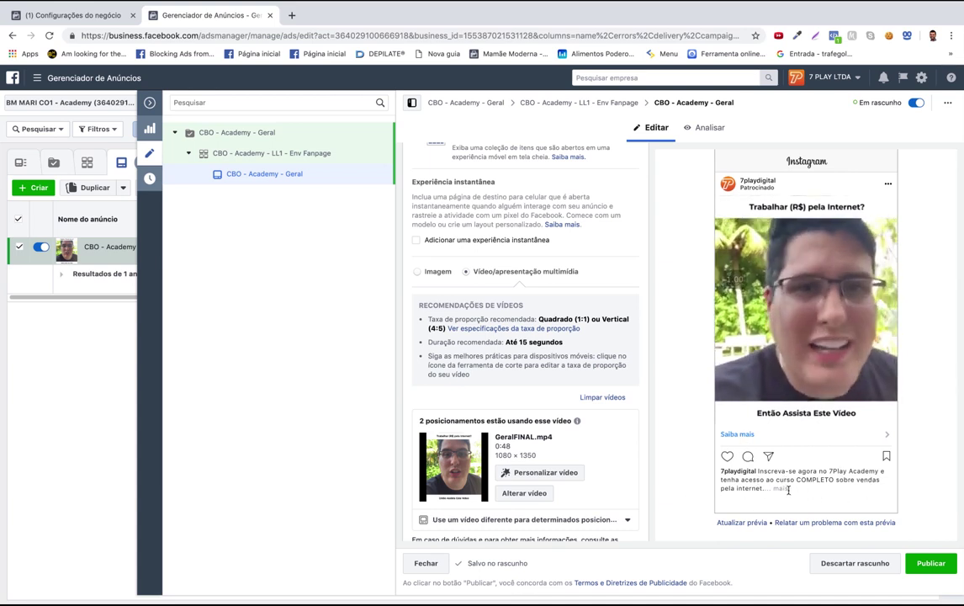
scroll(802, 408, up, 1)
scroll(610, 362, down, 10)
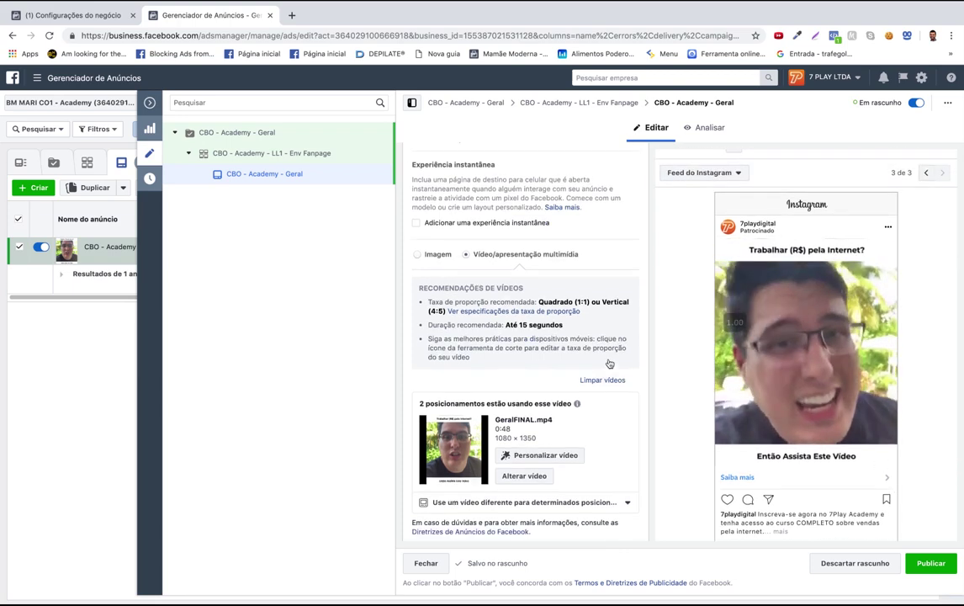
- Leave the ad editor and review the draft campaign, its ad set and its ad in their list views
scroll(610, 363, up, 10)
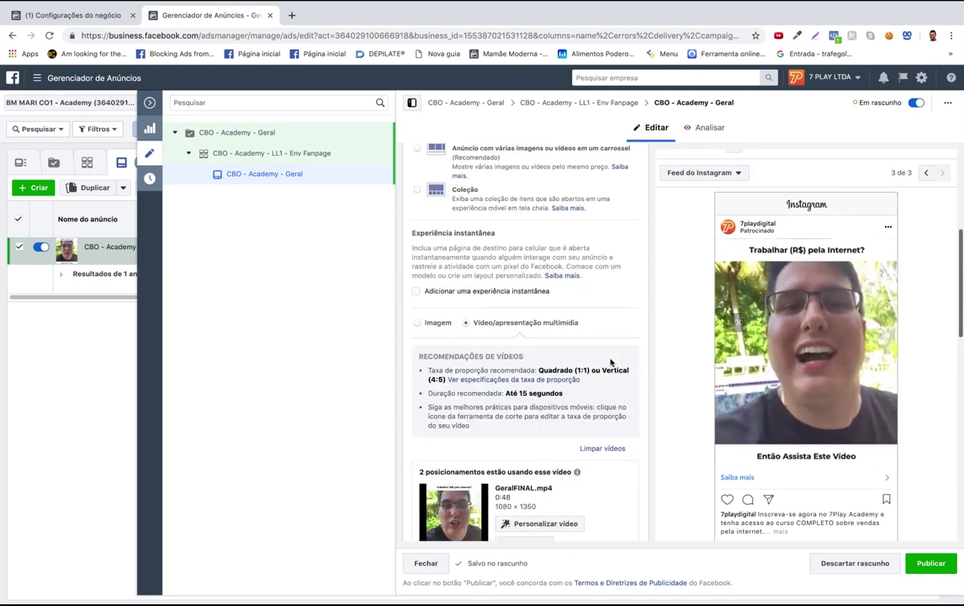
click(149, 102)
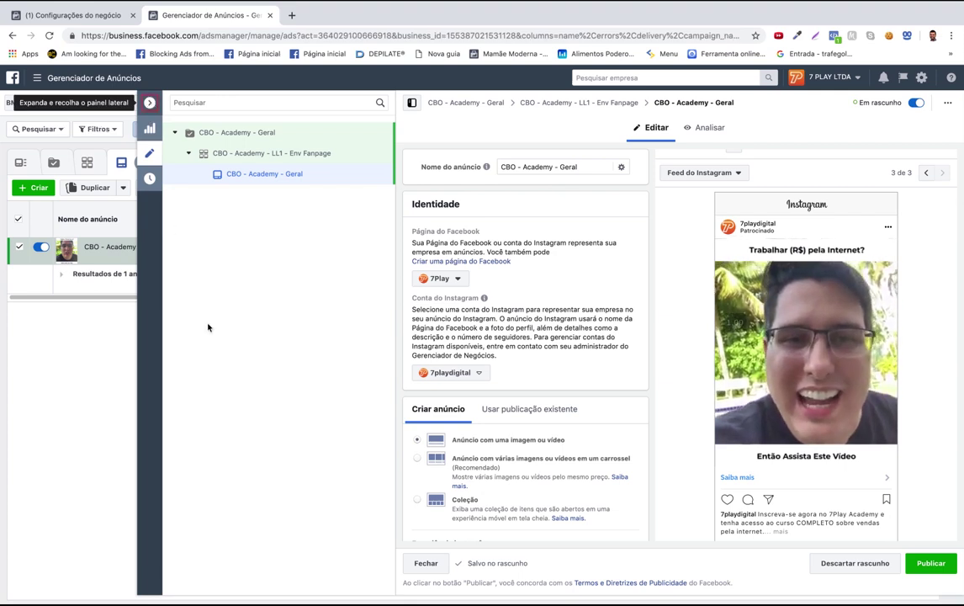
click(224, 160)
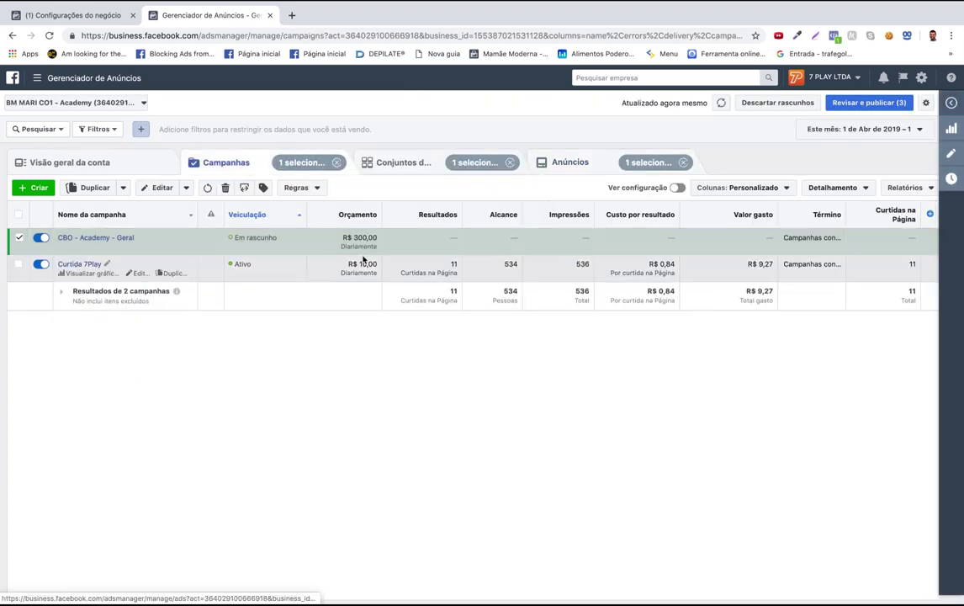
click(397, 163)
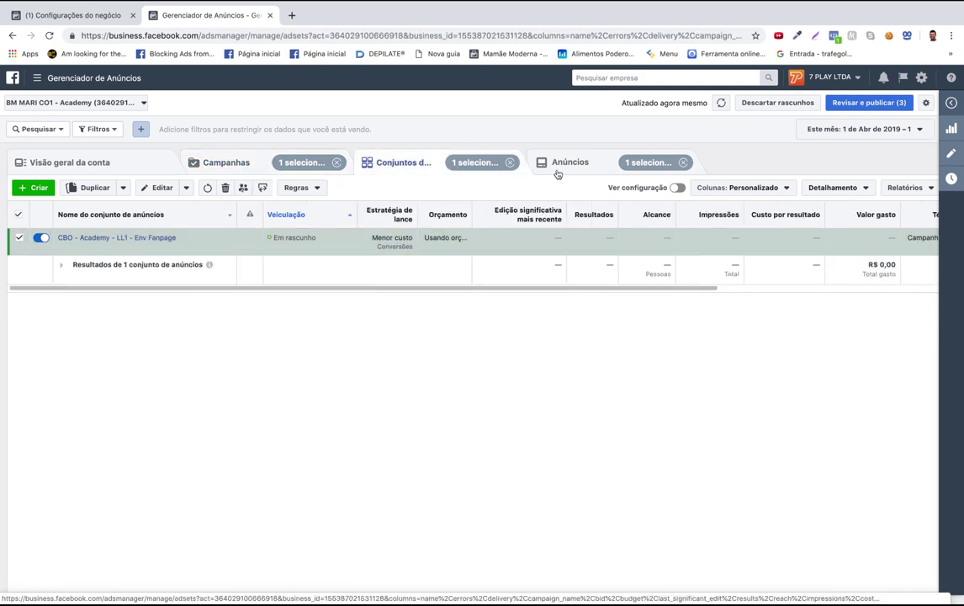
click(593, 165)
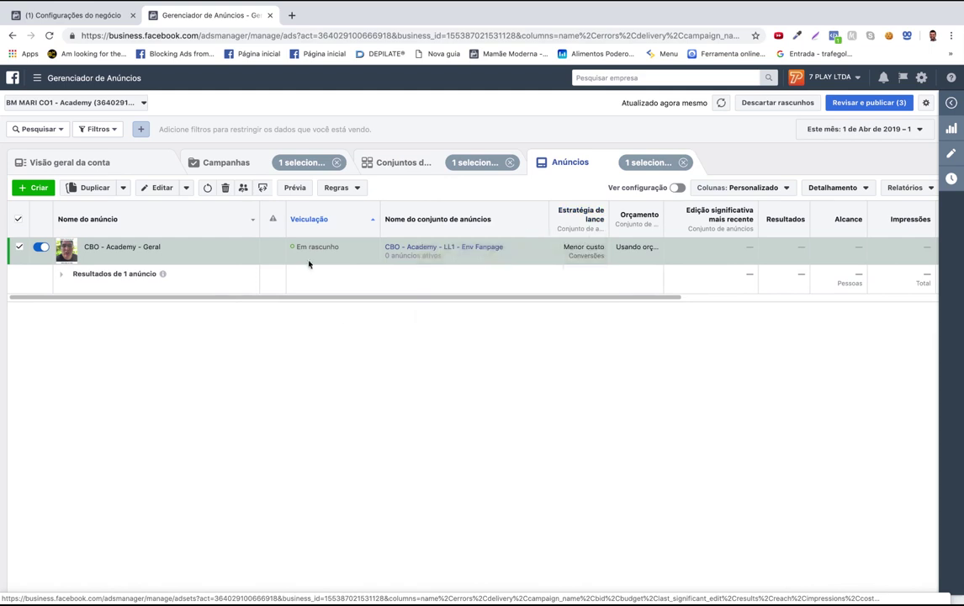
- Duplicate the LL1 - Env Fanpage ad set once into existing campaign CBO - Academy - Geral and rename the copy CBO - Academy - LL3 - Lista Parceiros
click(398, 166)
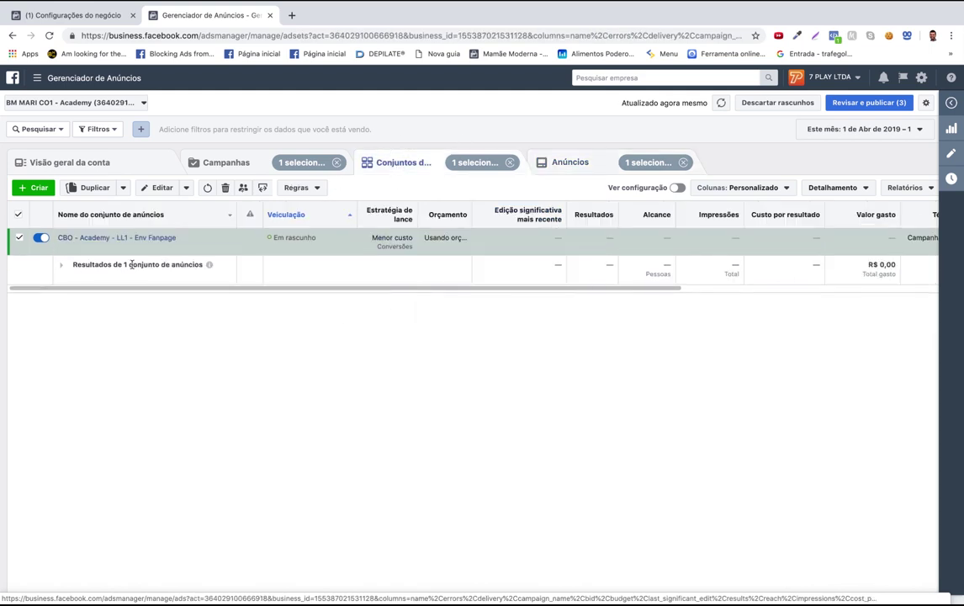
click(175, 246)
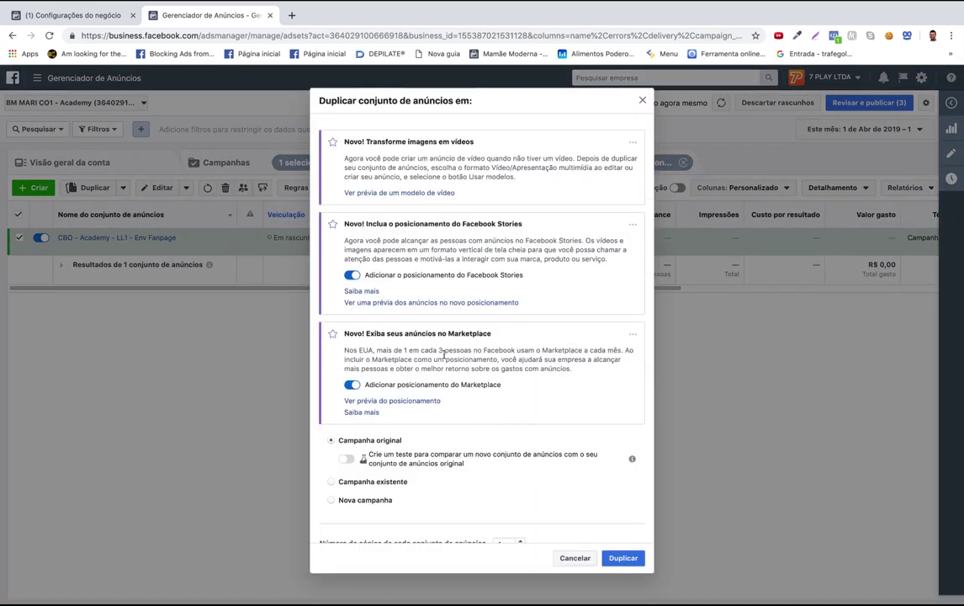
scroll(473, 494, down, 2)
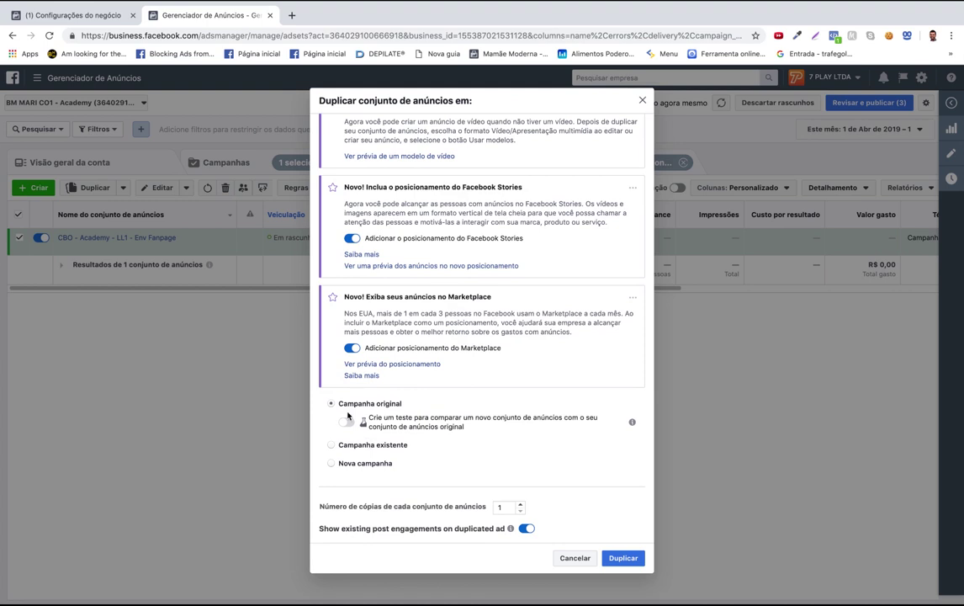
click(332, 447)
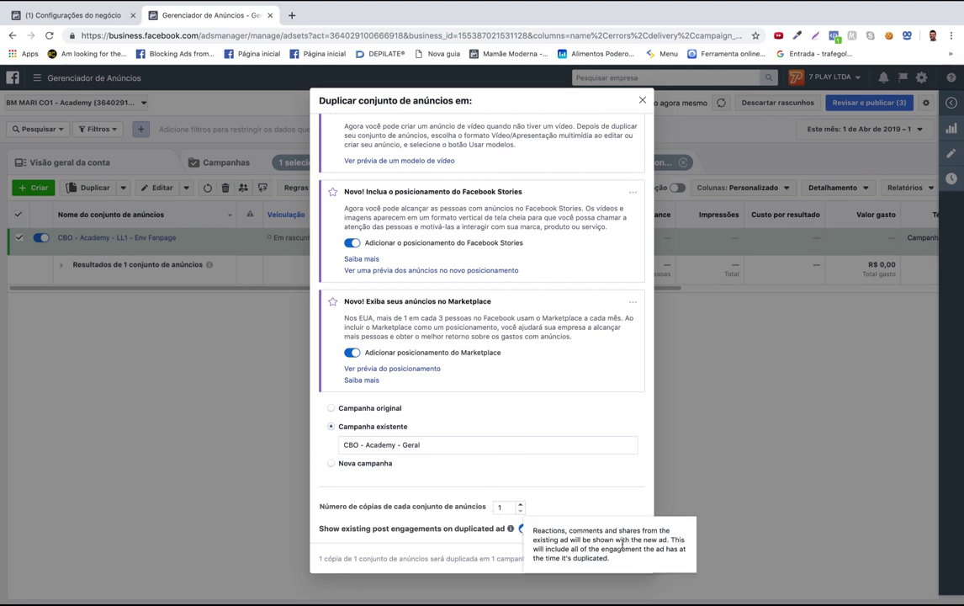
click(624, 558)
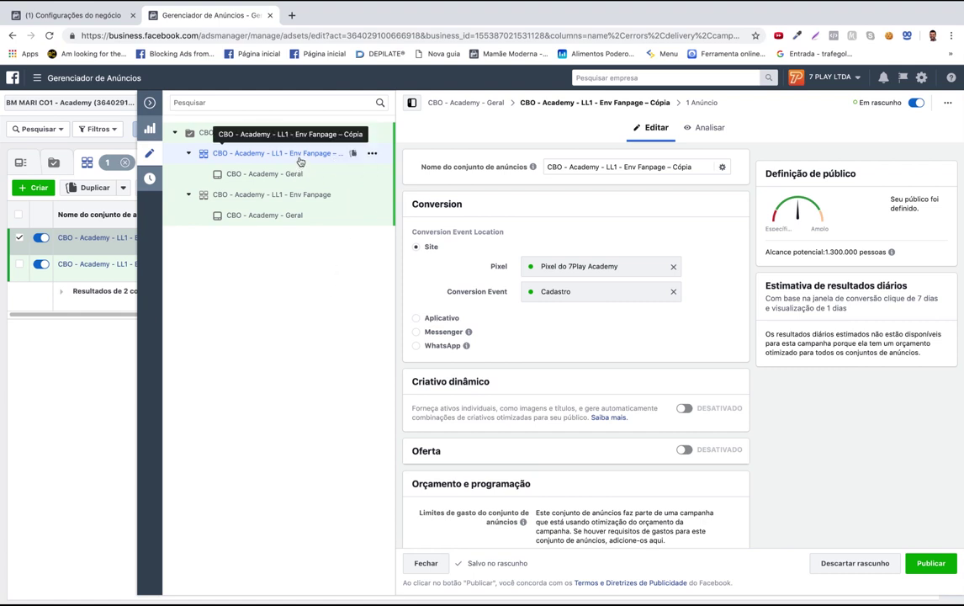
click(674, 171)
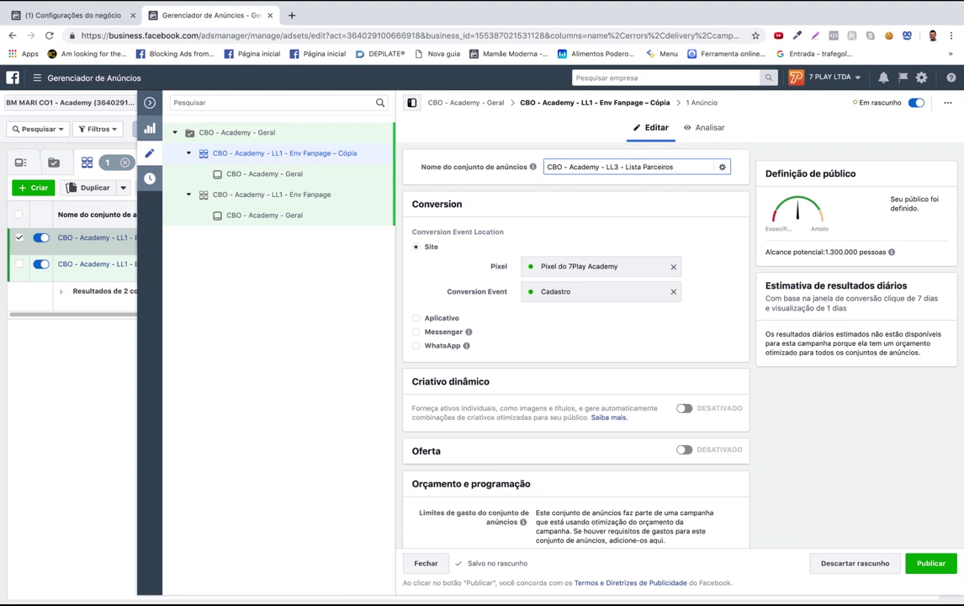
click(694, 191)
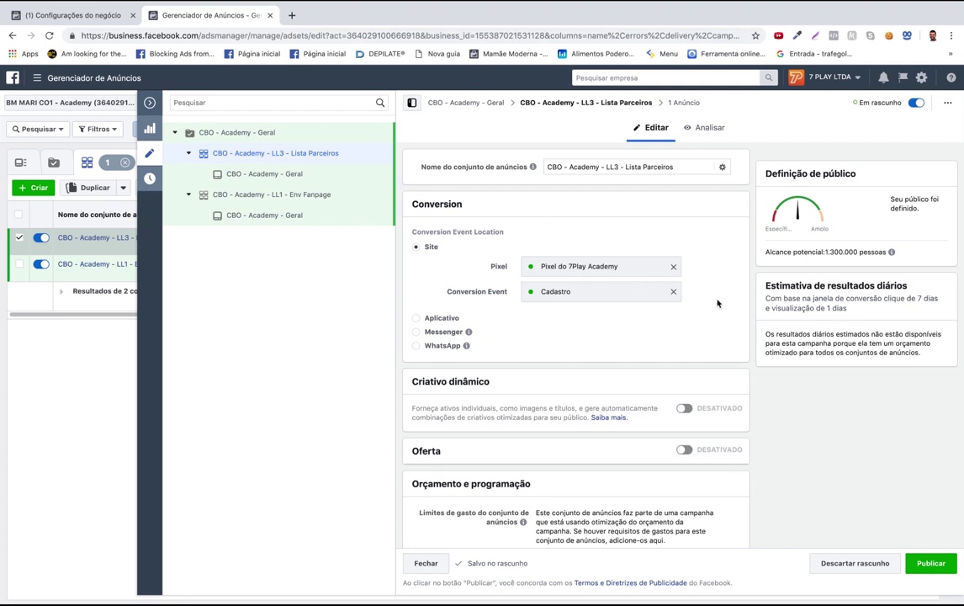
- Replace the duplicated ad set's custom audience with Lookalike (BR, 3%) - 7Play - Lista - Parceiros QTP
scroll(717, 303, down, 3)
scroll(717, 303, down, 2)
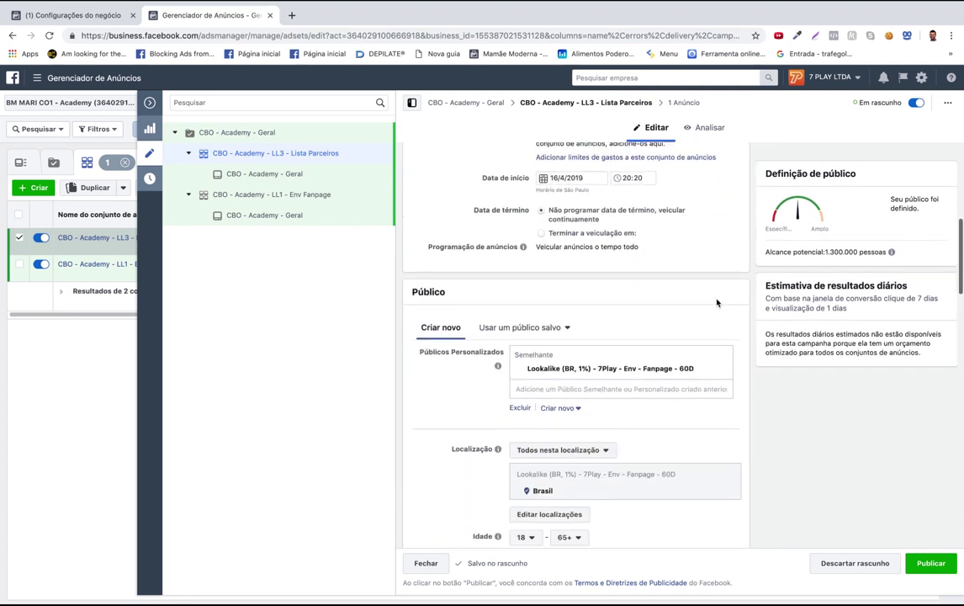
click(723, 341)
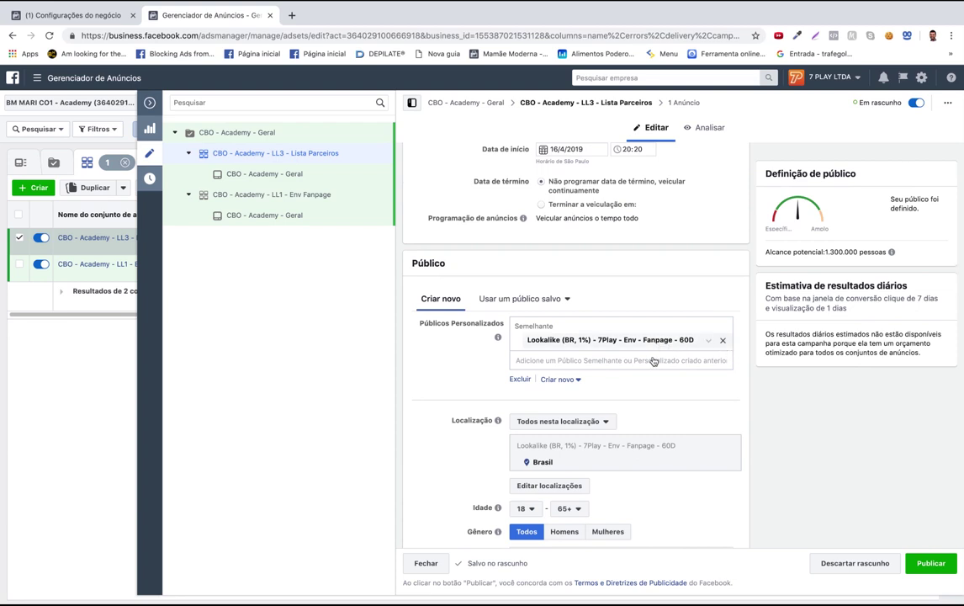
click(542, 325)
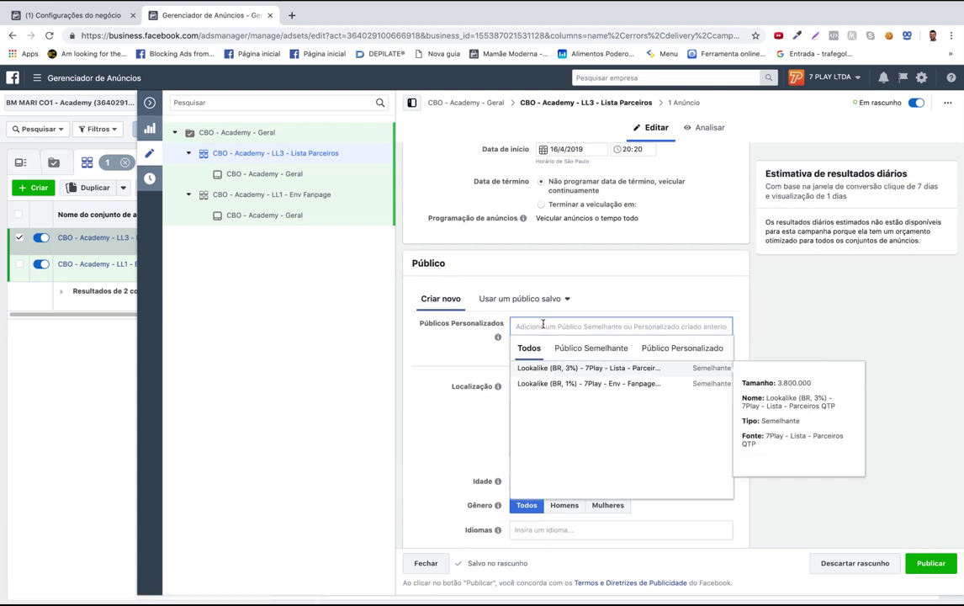
click(635, 369)
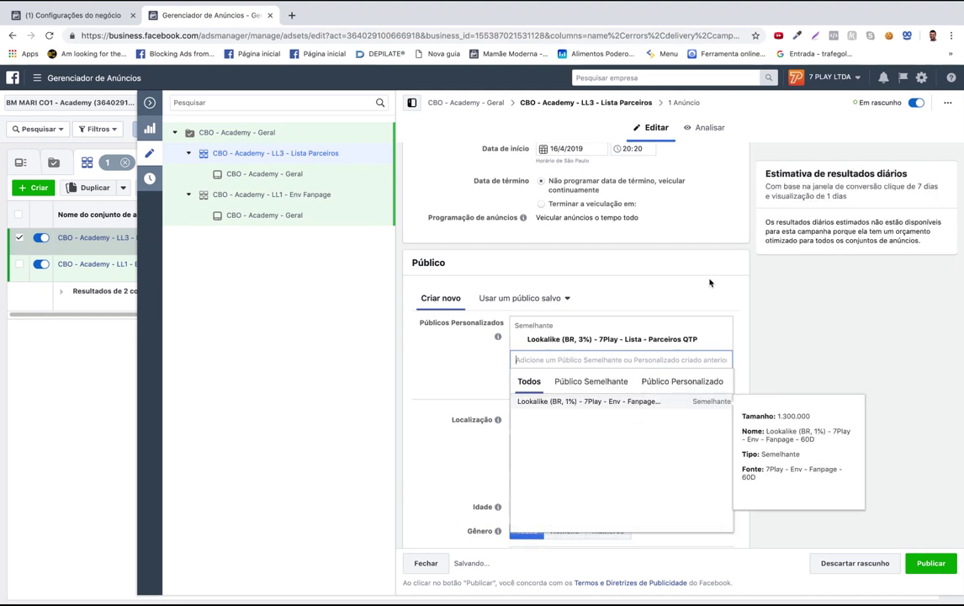
click(730, 250)
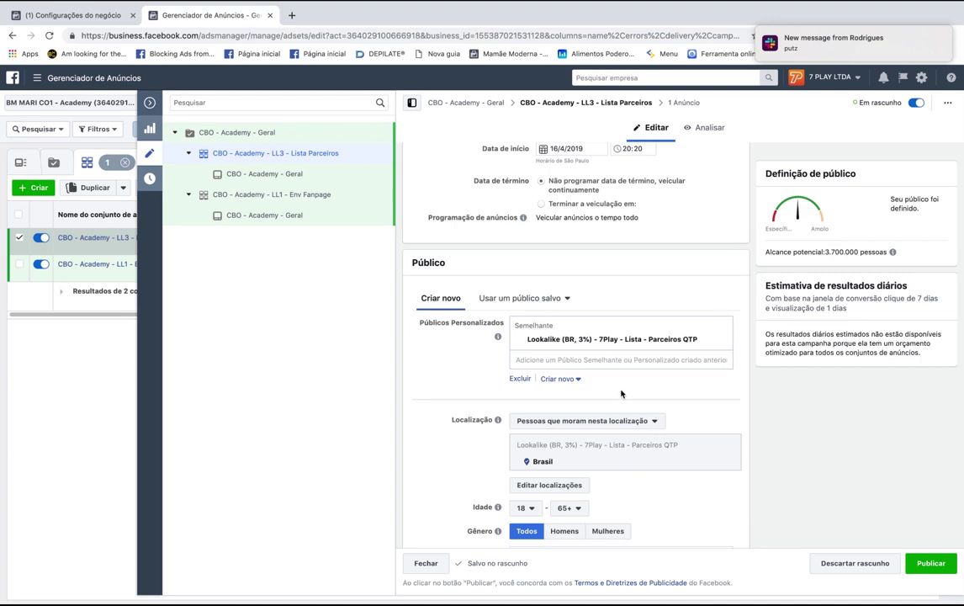
- Exclude the Lookalike (BR, 1%) - 7Play - Env - Fanpage - 60D audience from the LL3 - Lista Parceiros ad set
click(520, 379)
click(562, 409)
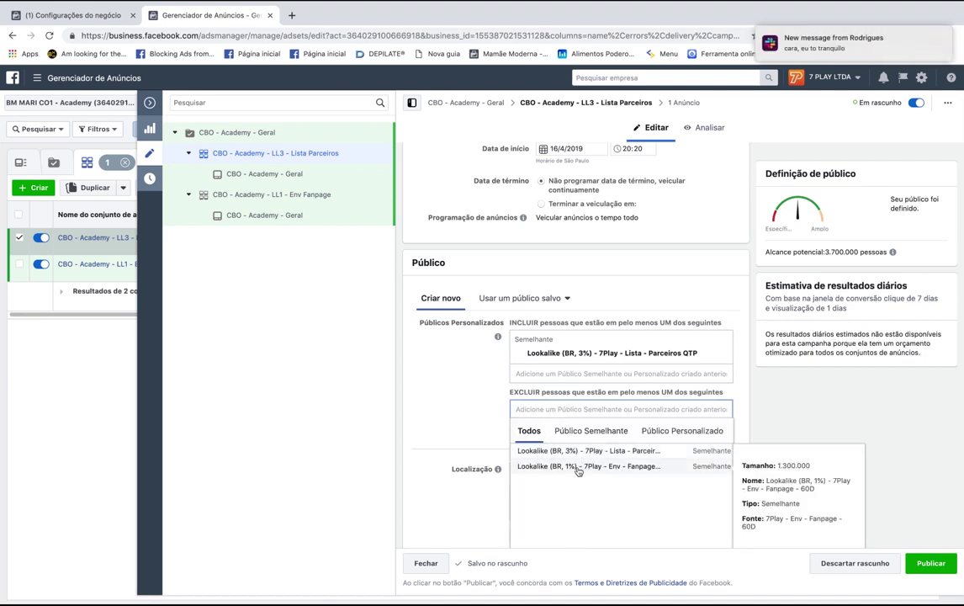
click(586, 464)
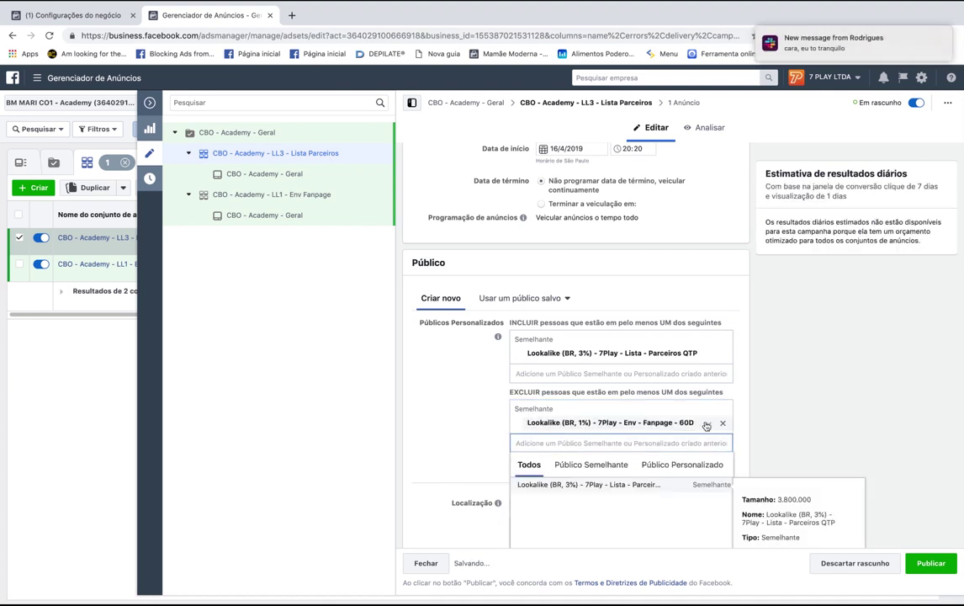
click(743, 374)
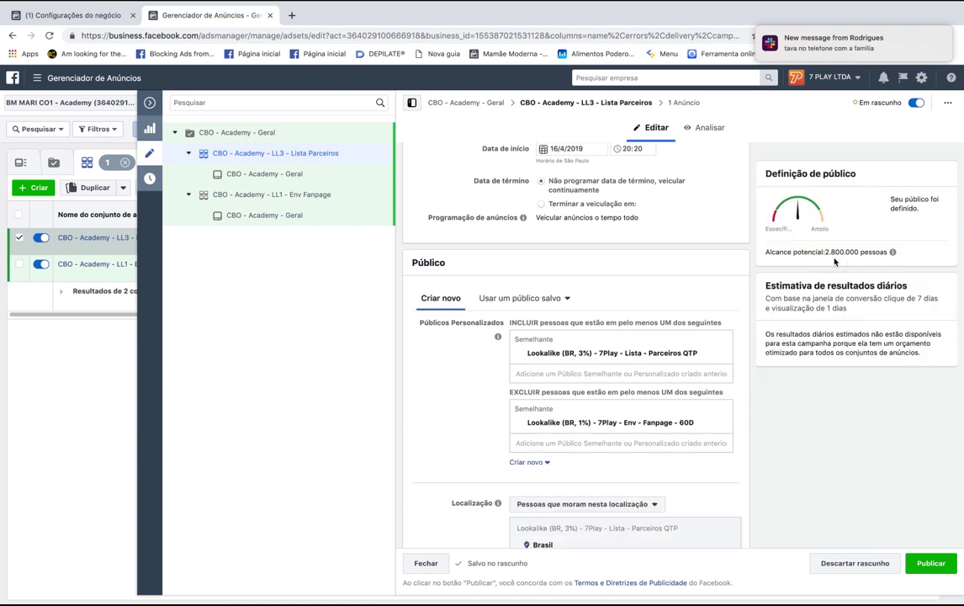
mouse_move(850, 258)
- Dismiss the incoming message notifications covering the browser window
click(929, 40)
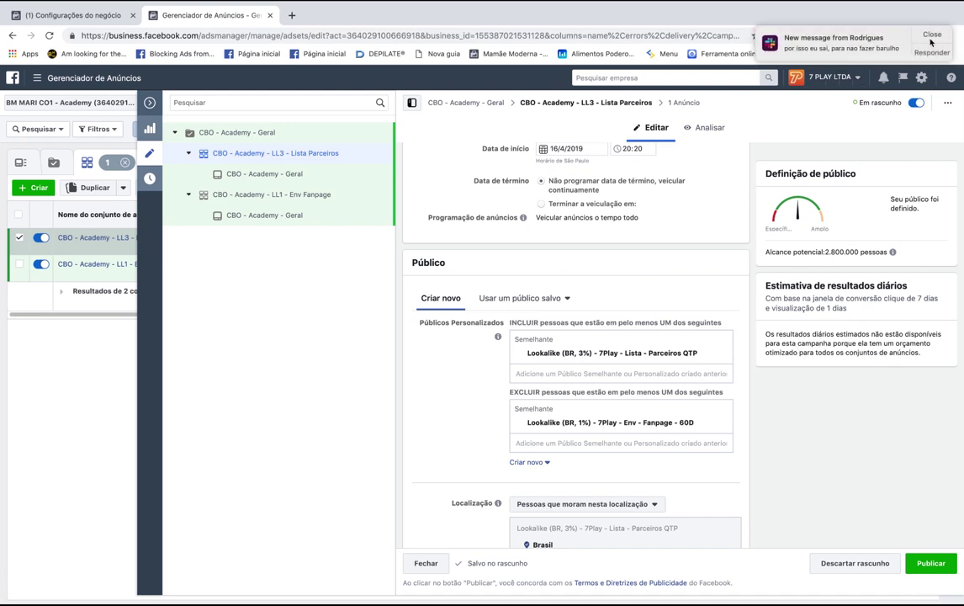
click(931, 35)
click(932, 35)
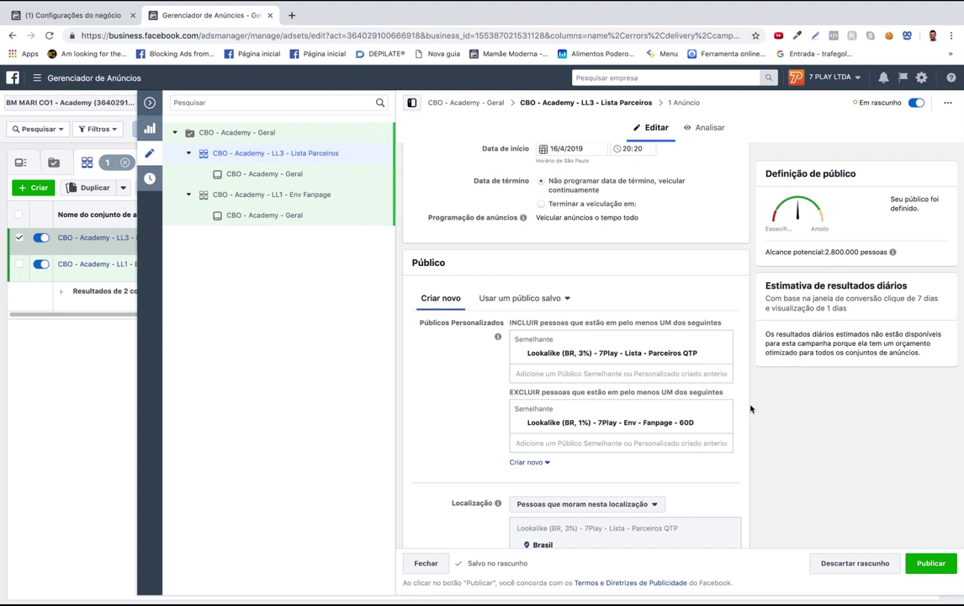
- Set the LL3 - Lista Parceiros ad set's location targeting to Todos nesta localização
scroll(749, 407, up, 5)
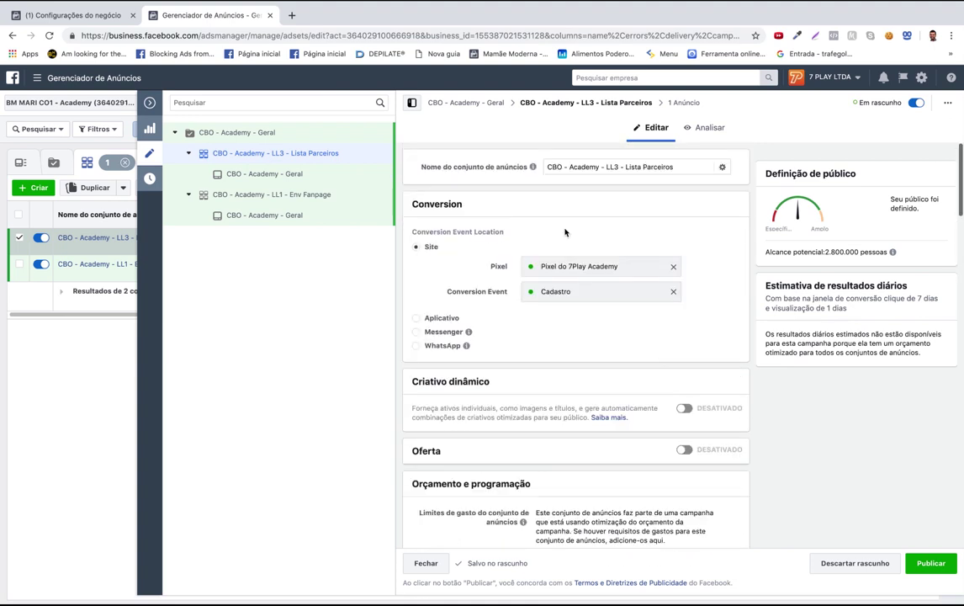
scroll(732, 316, down, 2)
scroll(741, 278, up, 2)
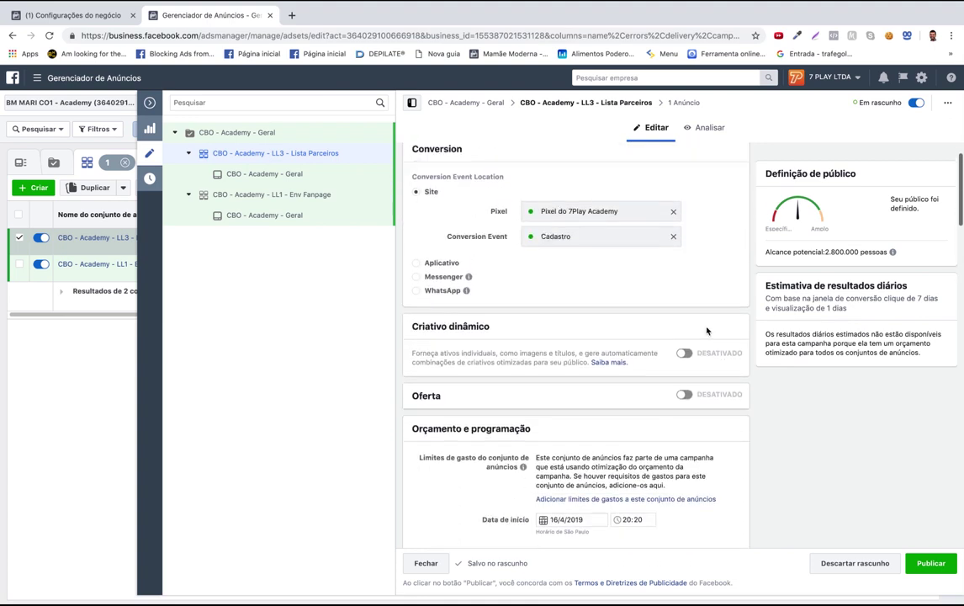
scroll(663, 387, down, 5)
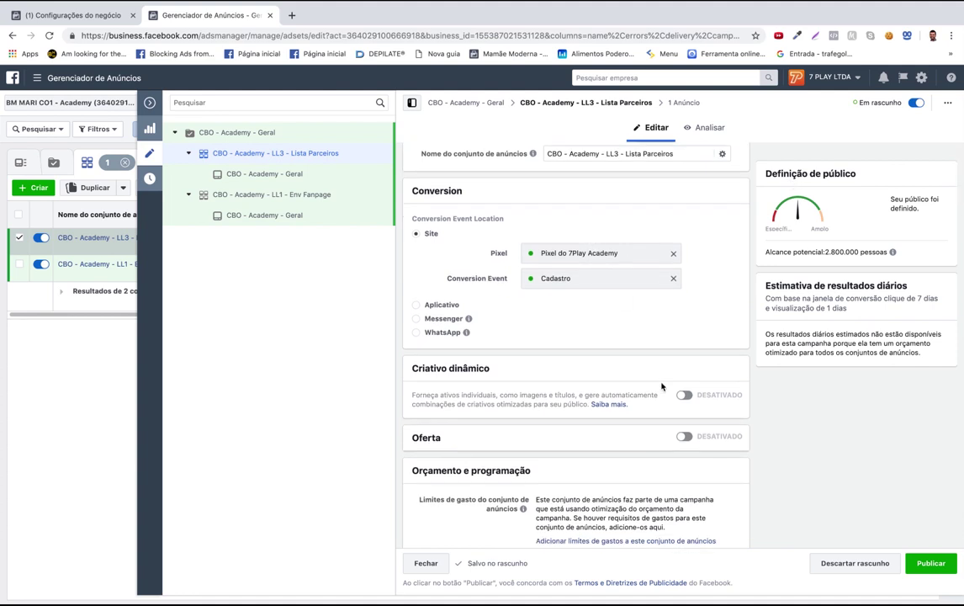
scroll(708, 445, down, 6)
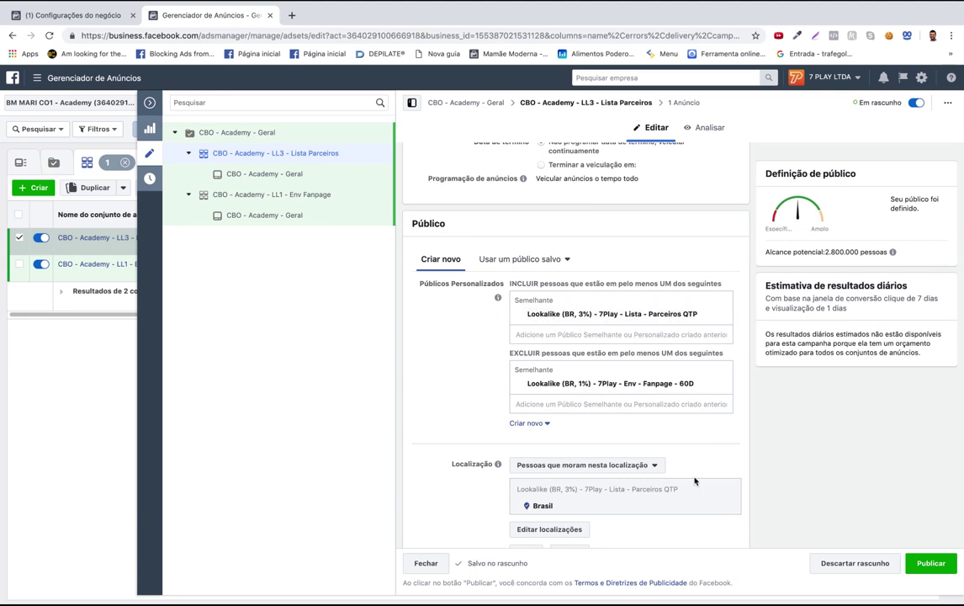
scroll(695, 482, down, 3)
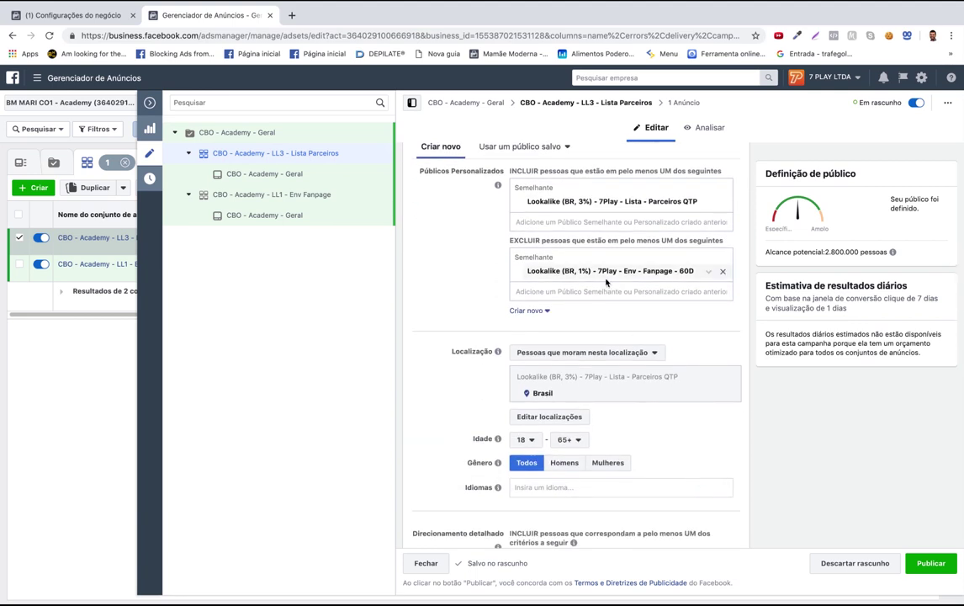
scroll(699, 379, down, 3)
scroll(699, 378, down, 1)
click(655, 223)
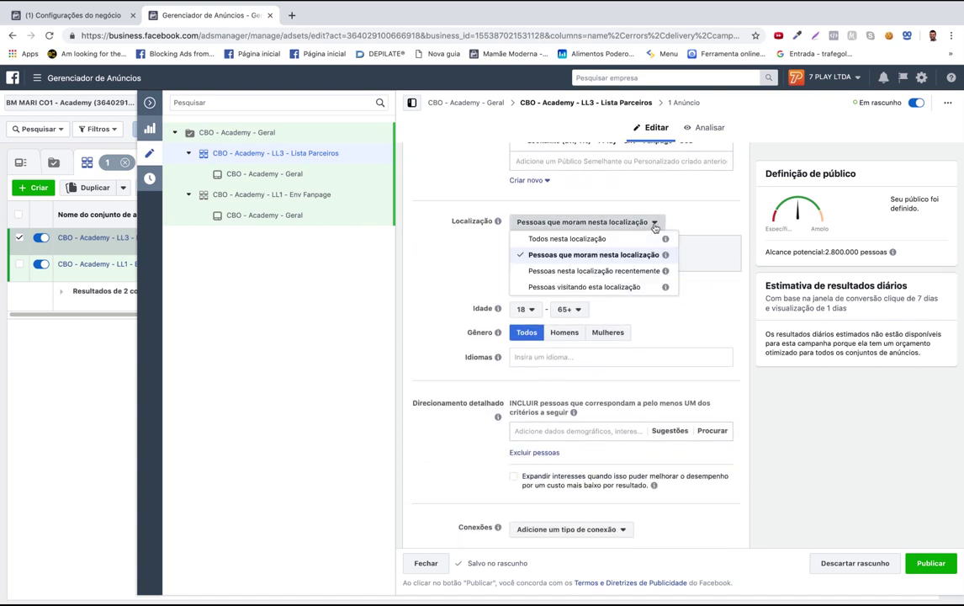
click(617, 239)
- Review the LL3 ad set's audience, device types, placements and optimization settings, and open its CBO - Academy - Geral ad
scroll(716, 366, up, 2)
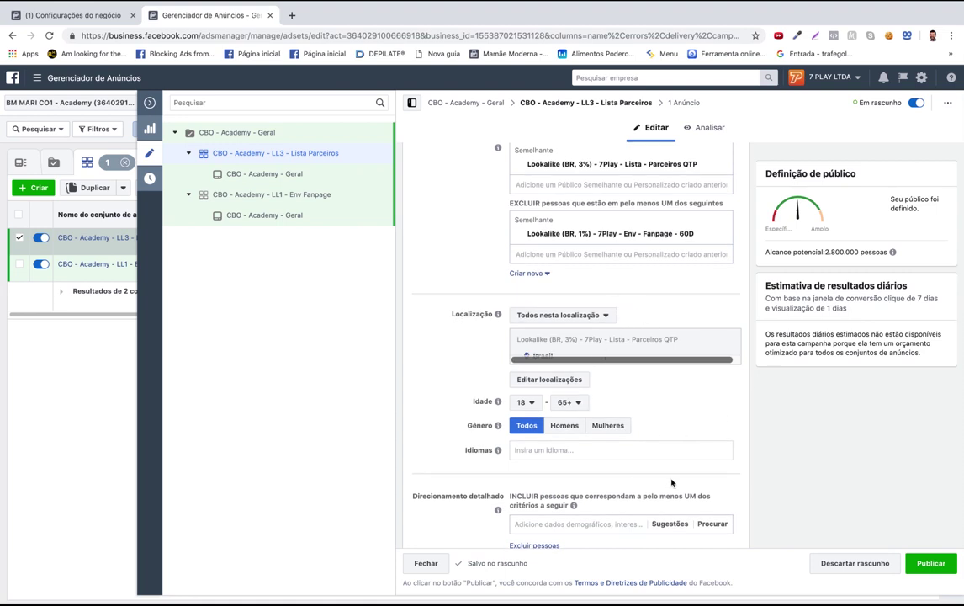
scroll(672, 482, down, 5)
scroll(669, 482, down, 4)
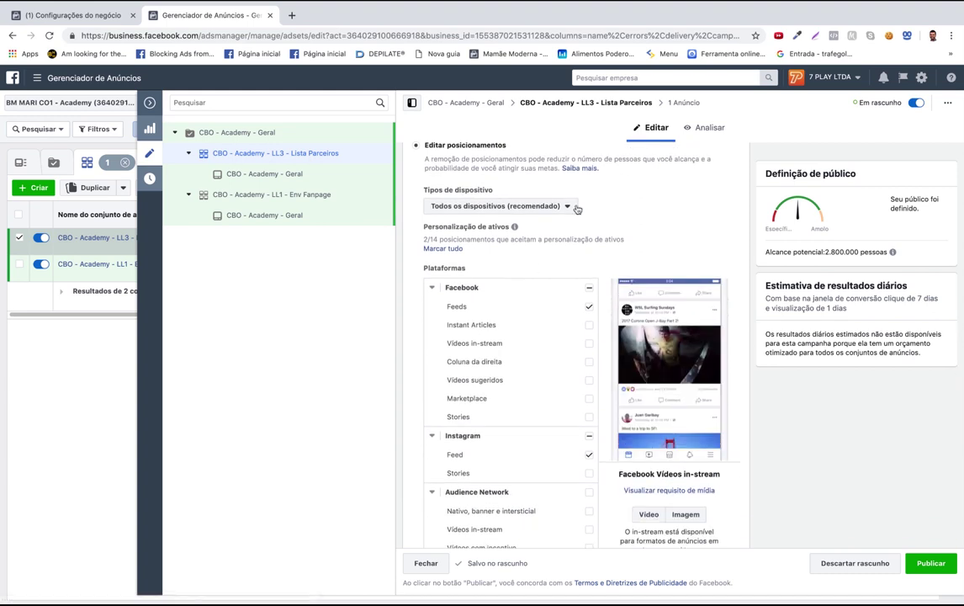
click(577, 209)
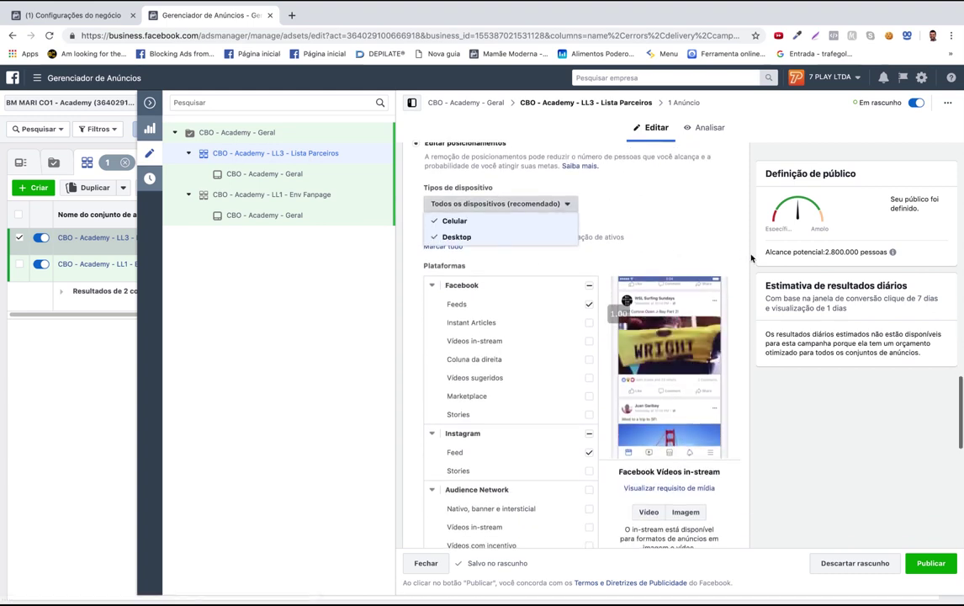
scroll(688, 256, down, 2)
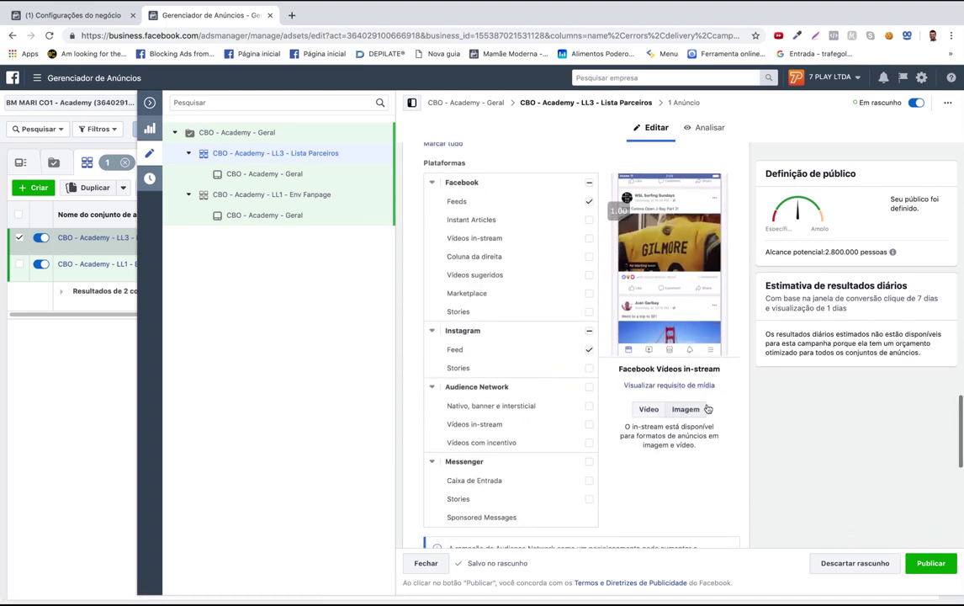
scroll(549, 455, down, 1)
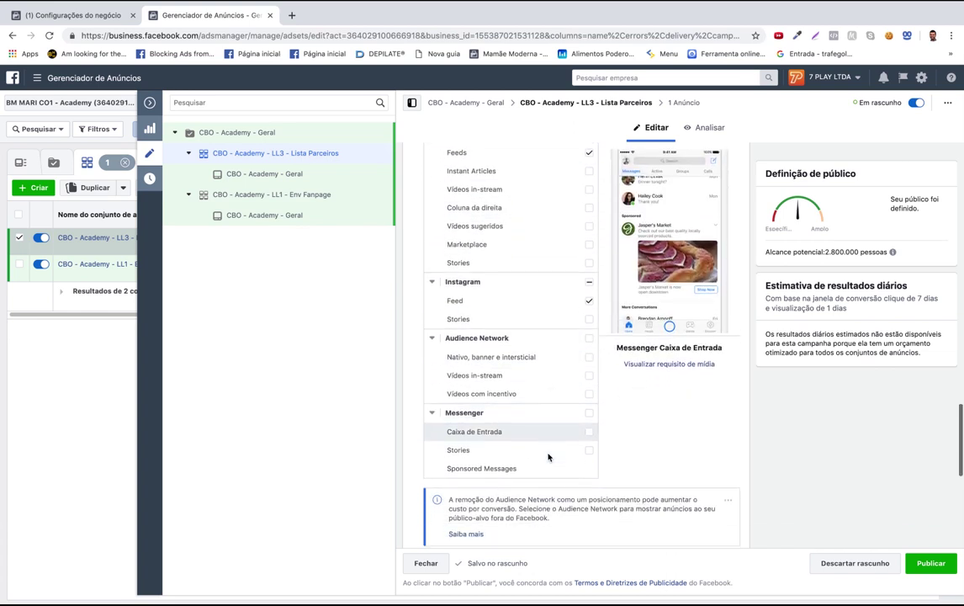
scroll(548, 457, down, 8)
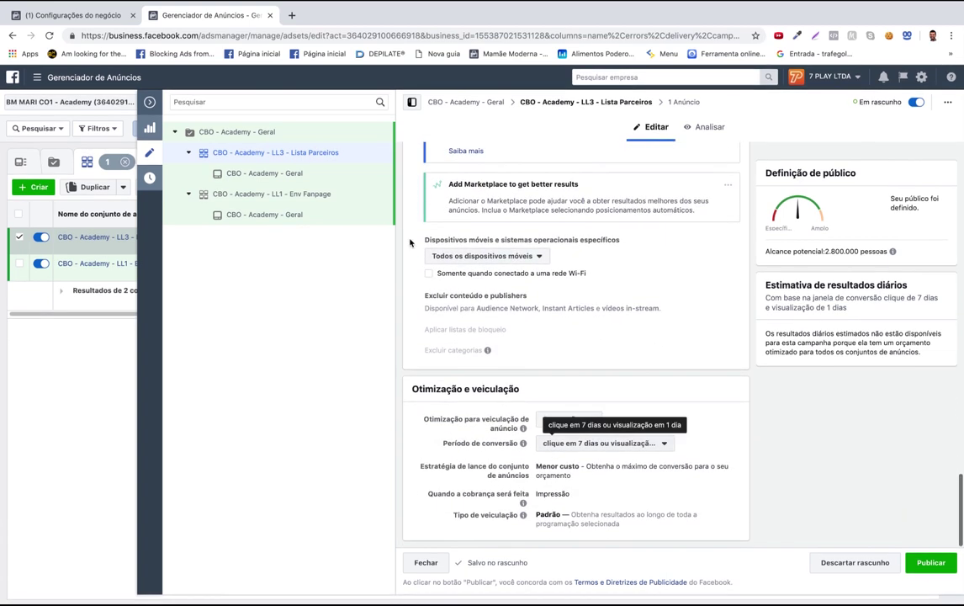
click(253, 174)
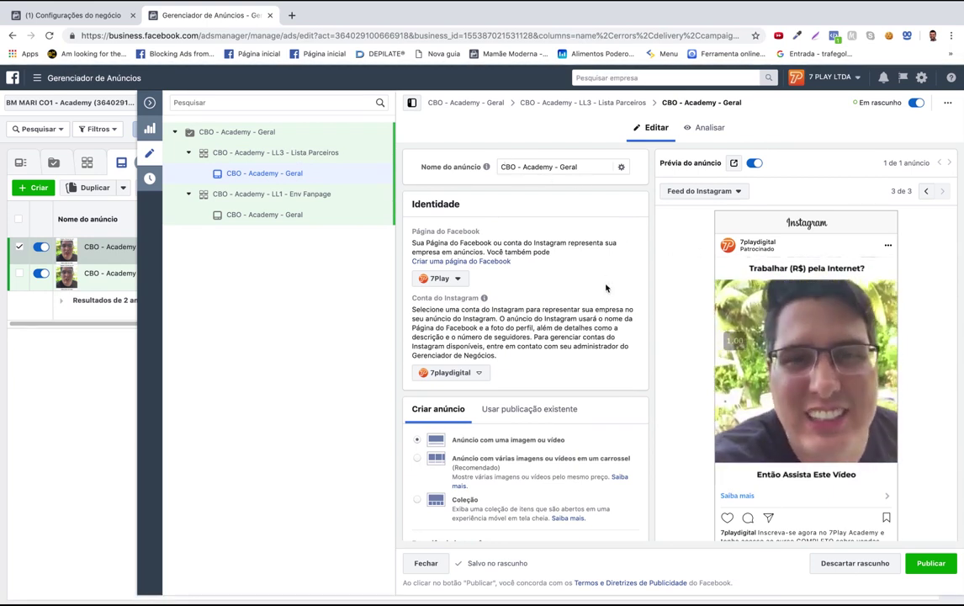
- Review the LL3 ad's identity, format and video, and switch its preview to Feed de Notícias móvel
scroll(589, 286, down, 3)
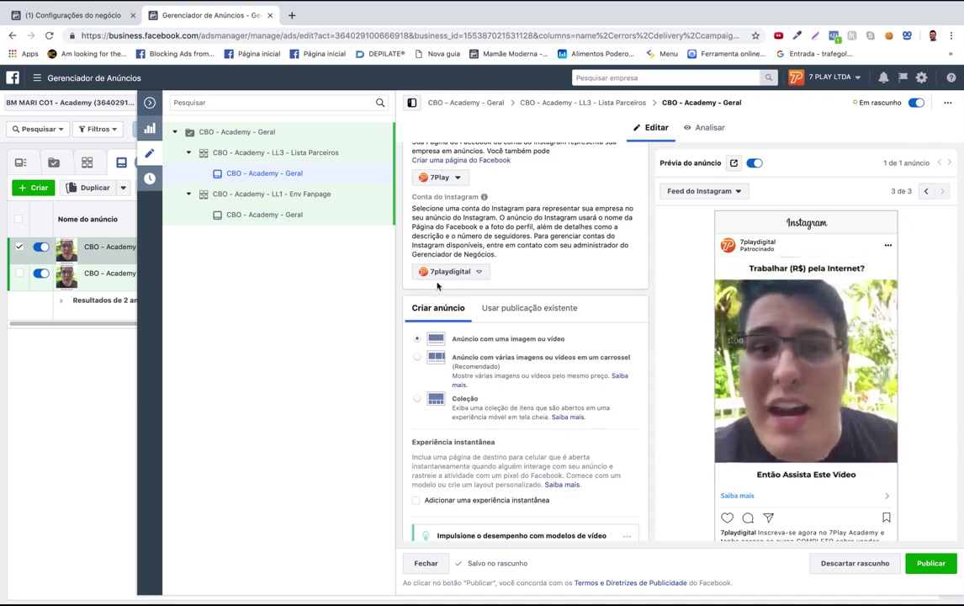
scroll(538, 311, down, 3)
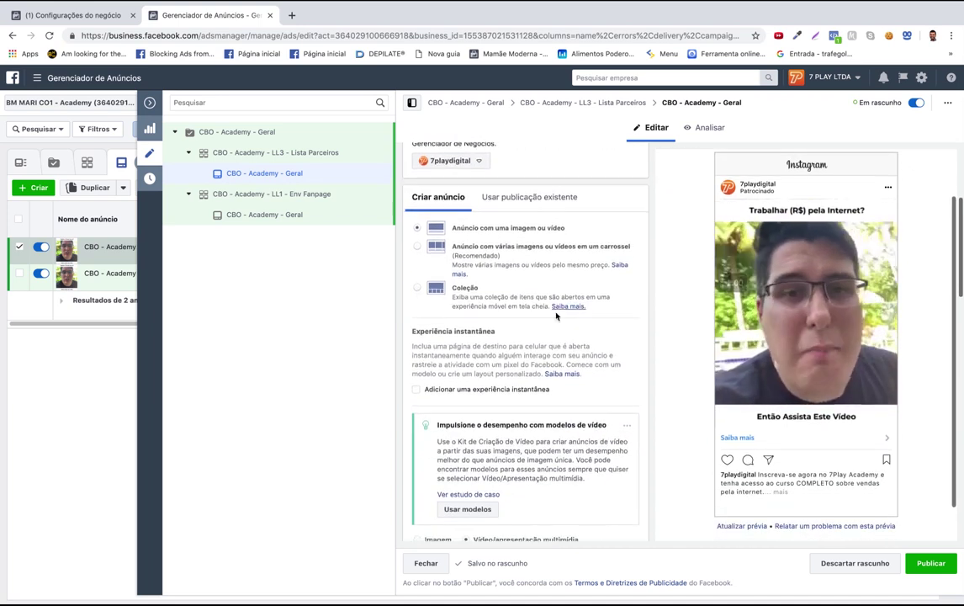
scroll(556, 316, down, 10)
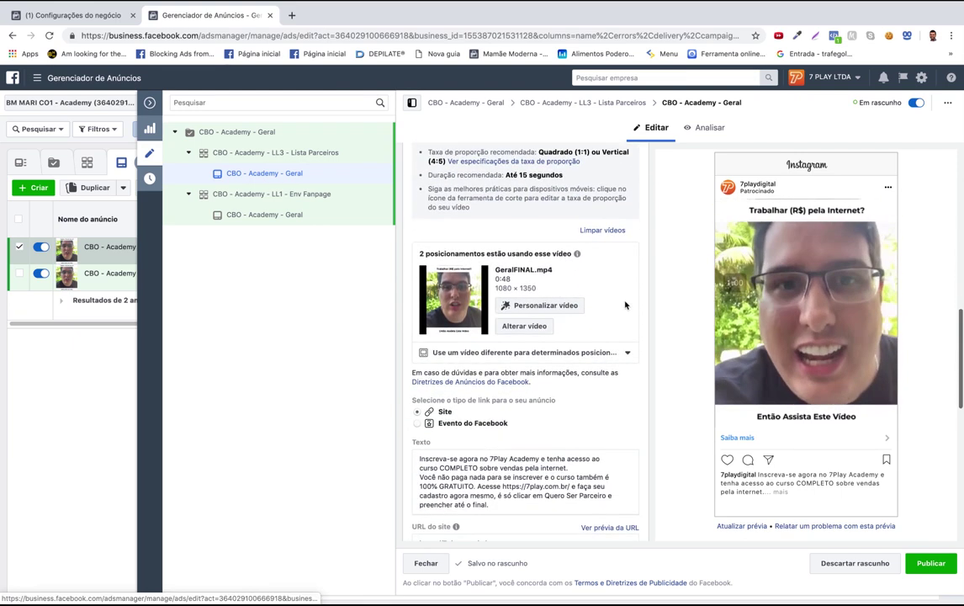
scroll(606, 294, down, 1)
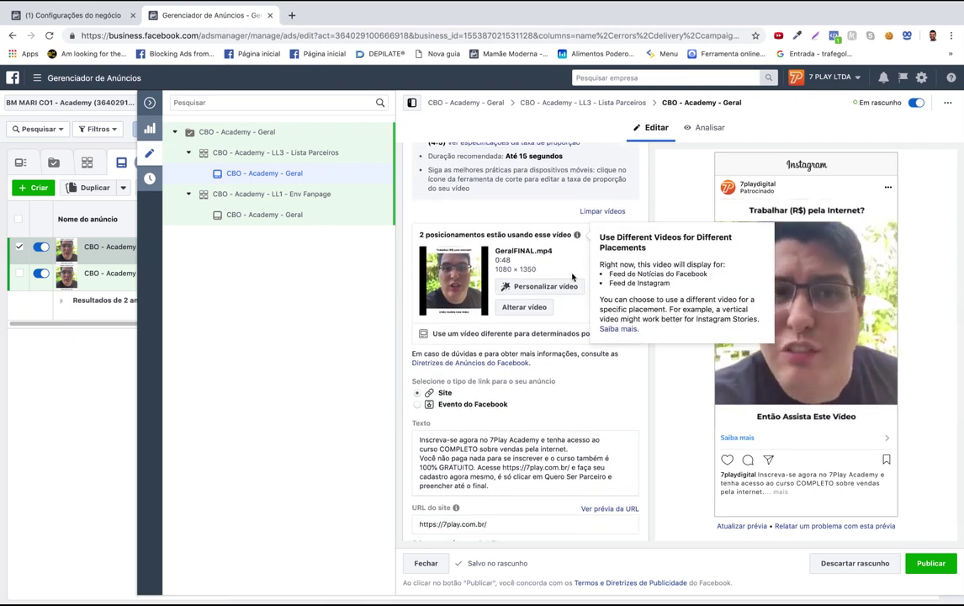
scroll(917, 191, up, 2)
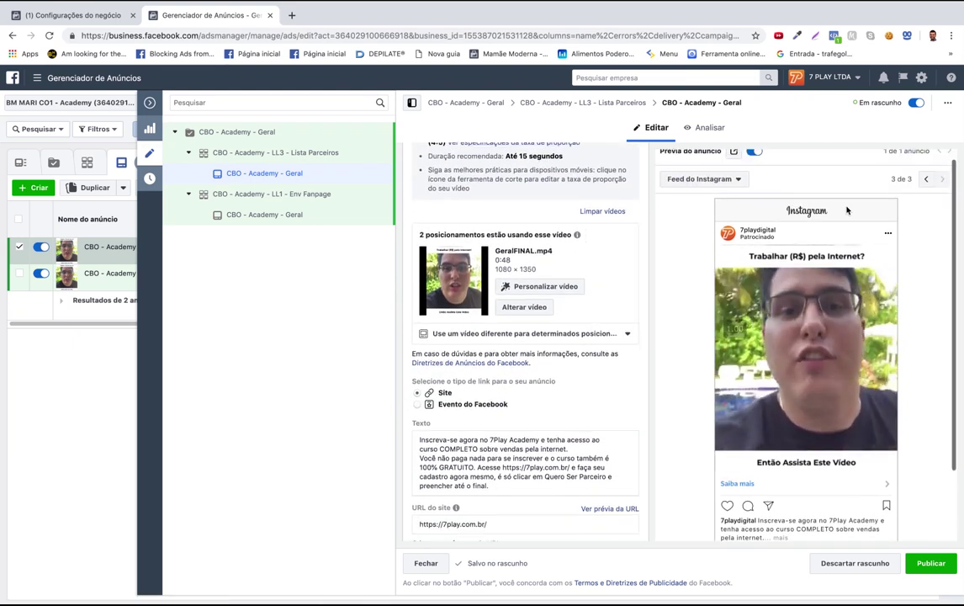
click(926, 179)
click(925, 178)
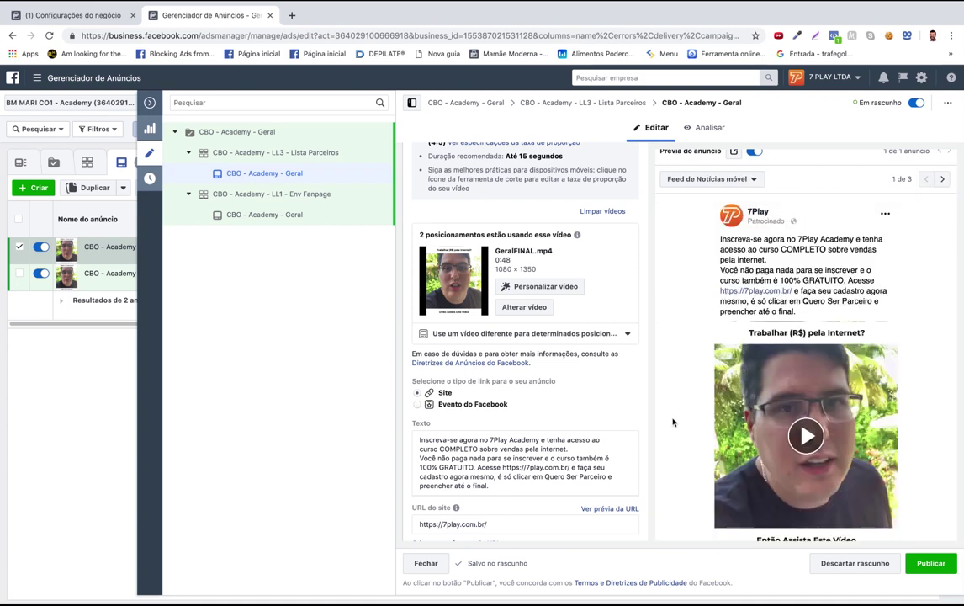
- Review the LL3 ad's text, site URL, title, call to action and conversion tracking settings
scroll(672, 418, down, 1)
scroll(578, 442, down, 5)
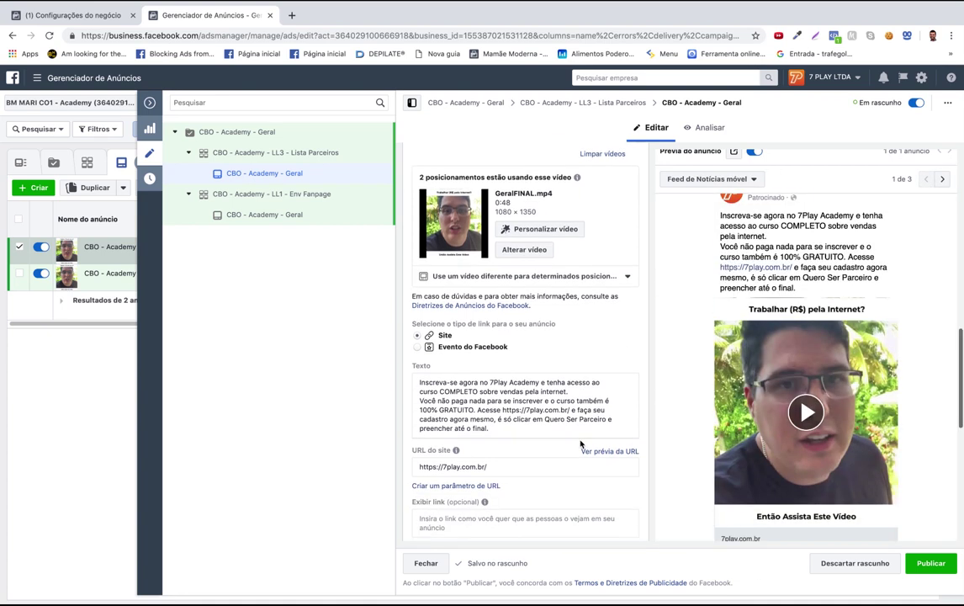
scroll(579, 441, down, 1)
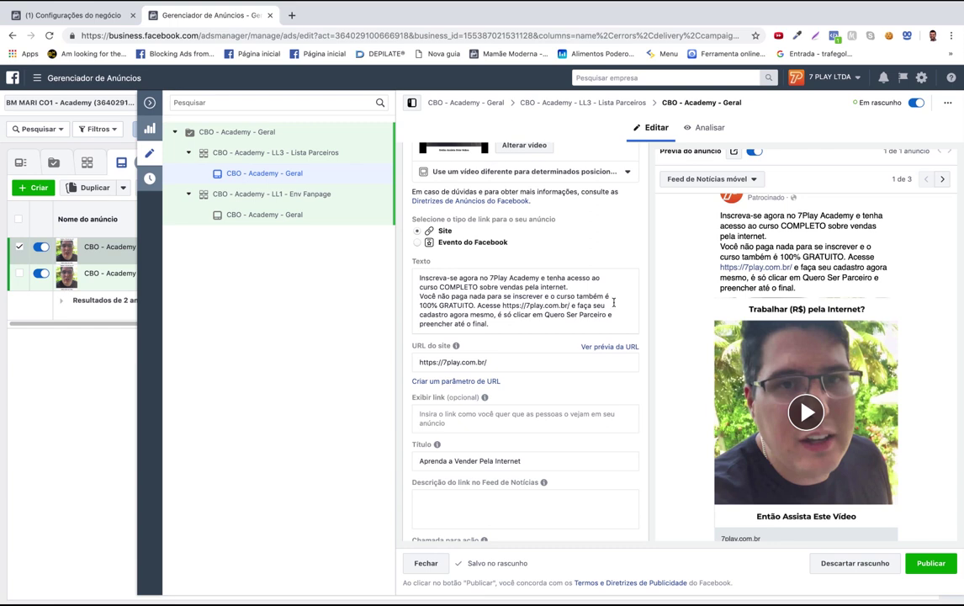
scroll(602, 395, down, 5)
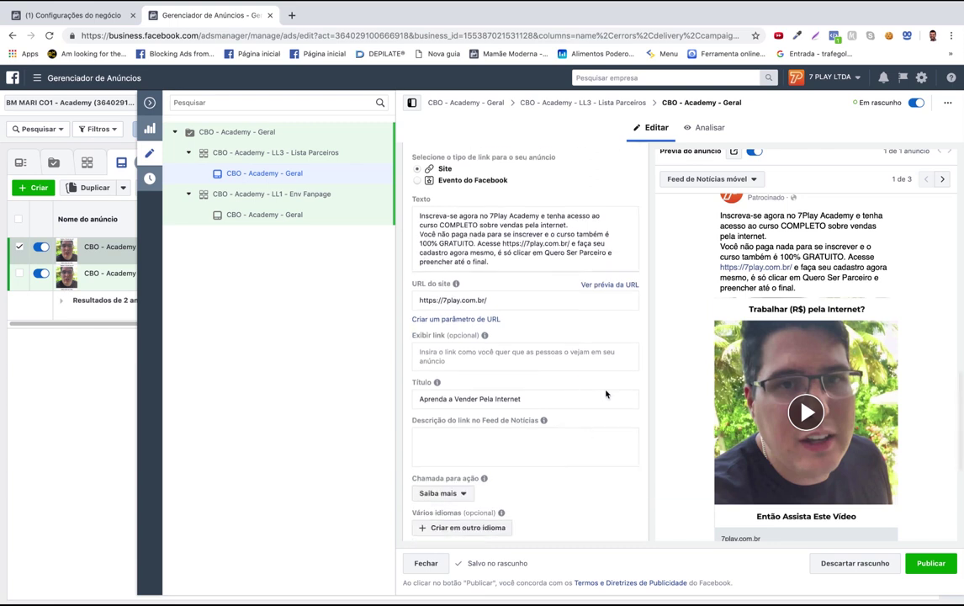
scroll(608, 393, down, 5)
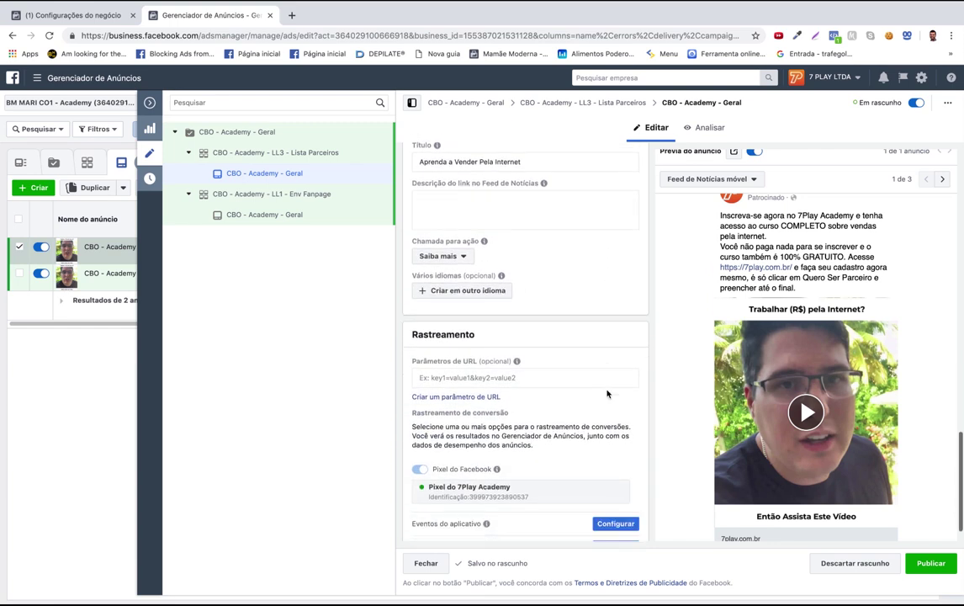
scroll(608, 394, up, 5)
scroll(607, 394, up, 10)
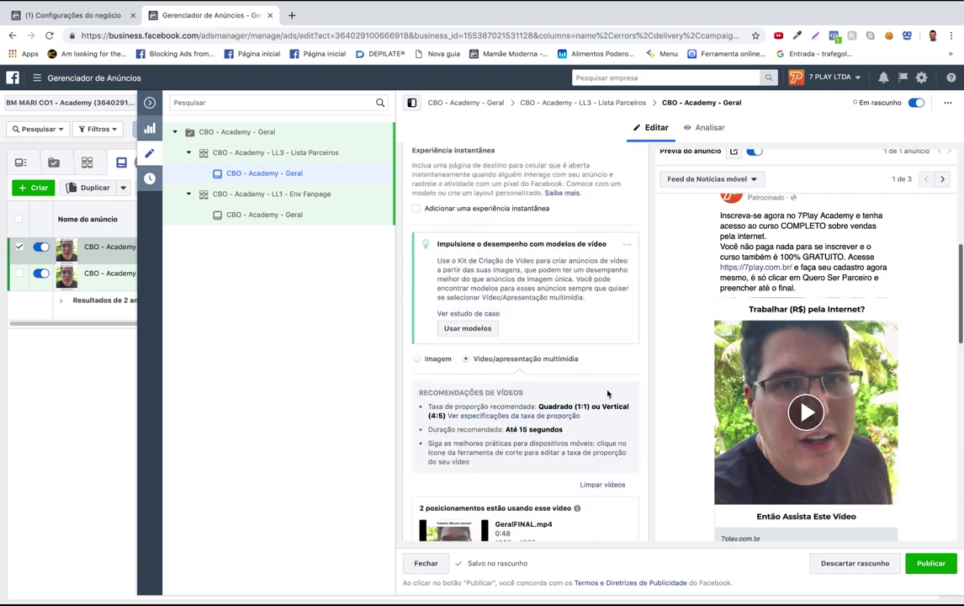
scroll(589, 320, up, 6)
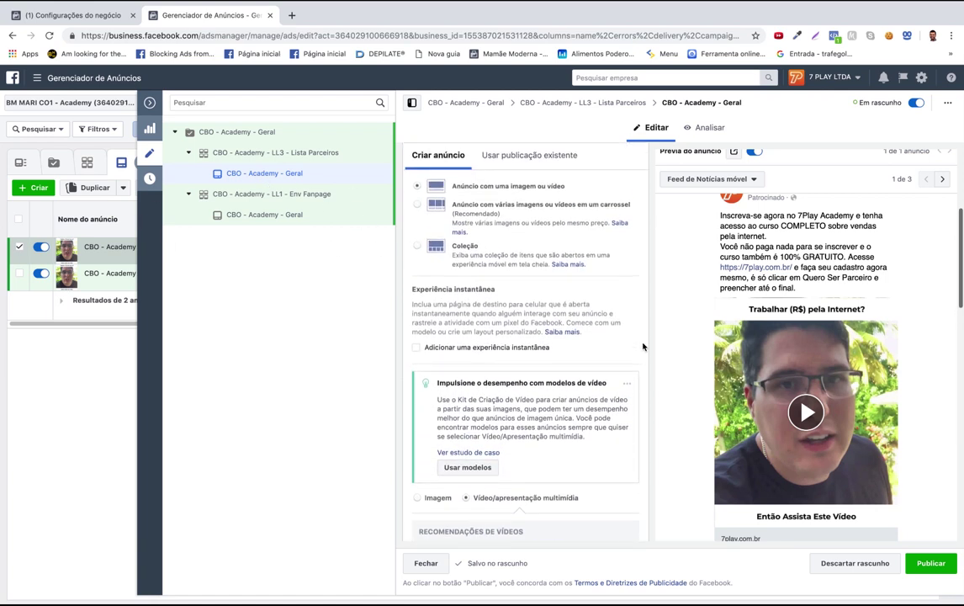
scroll(664, 353, up, 4)
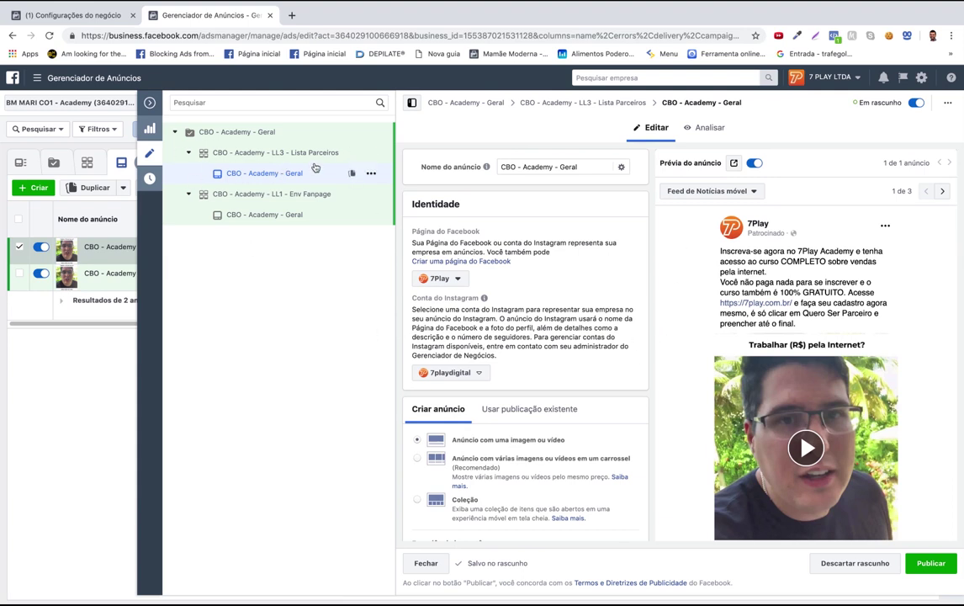
- Leave the ad editor and check the CBO - Academy - Geral entry in the campaign list
click(152, 110)
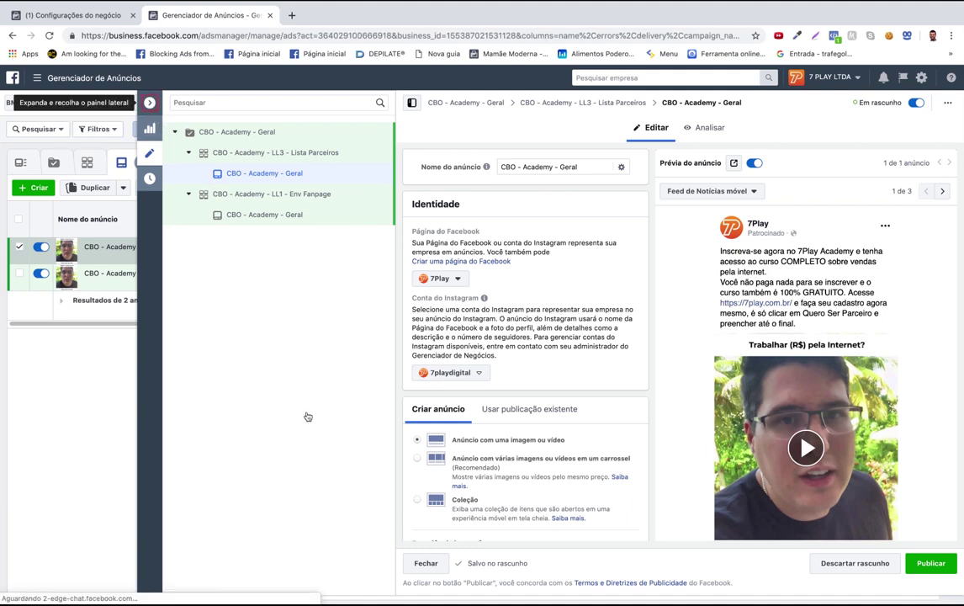
click(399, 172)
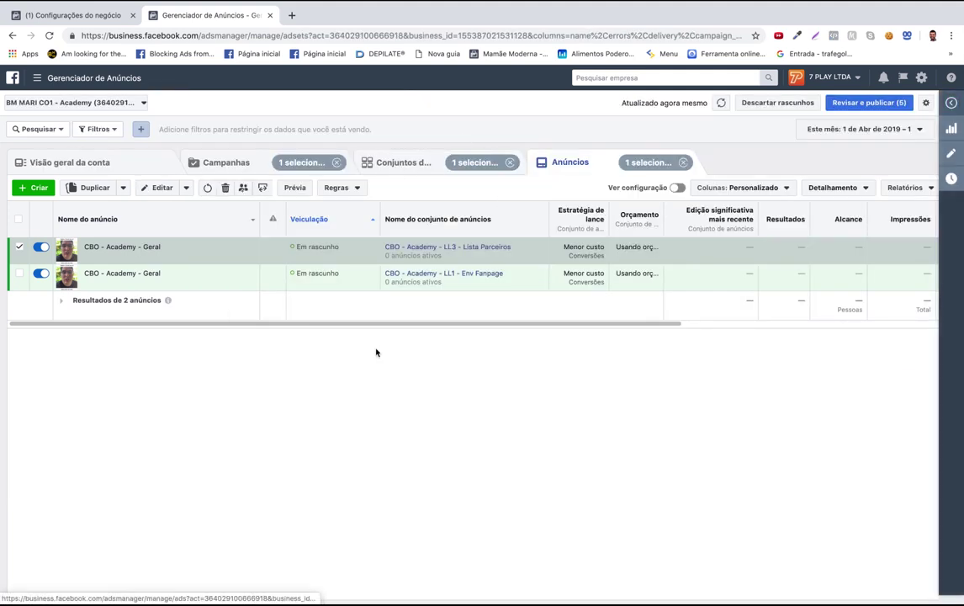
click(216, 164)
mouse_move(131, 246)
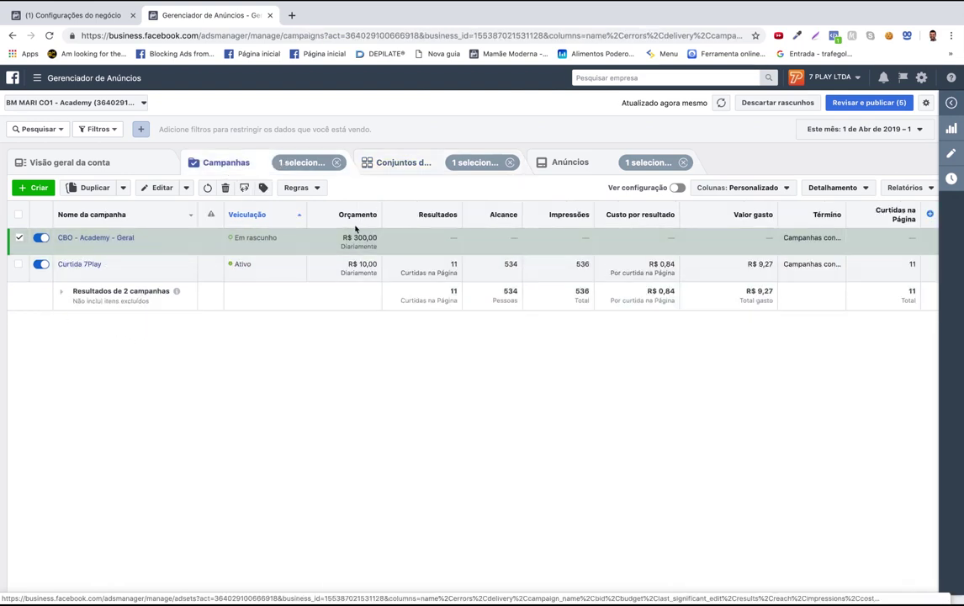
- Duplicate the CBO - Academy - LL1 - Env Fanpage ad set once into the existing CBO - Academy - Geral campaign
click(398, 163)
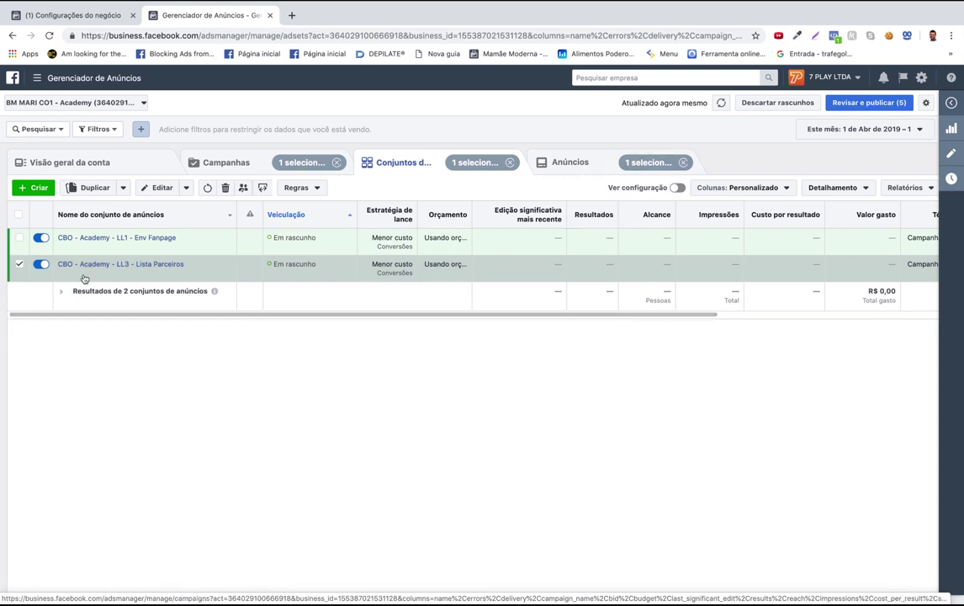
click(18, 265)
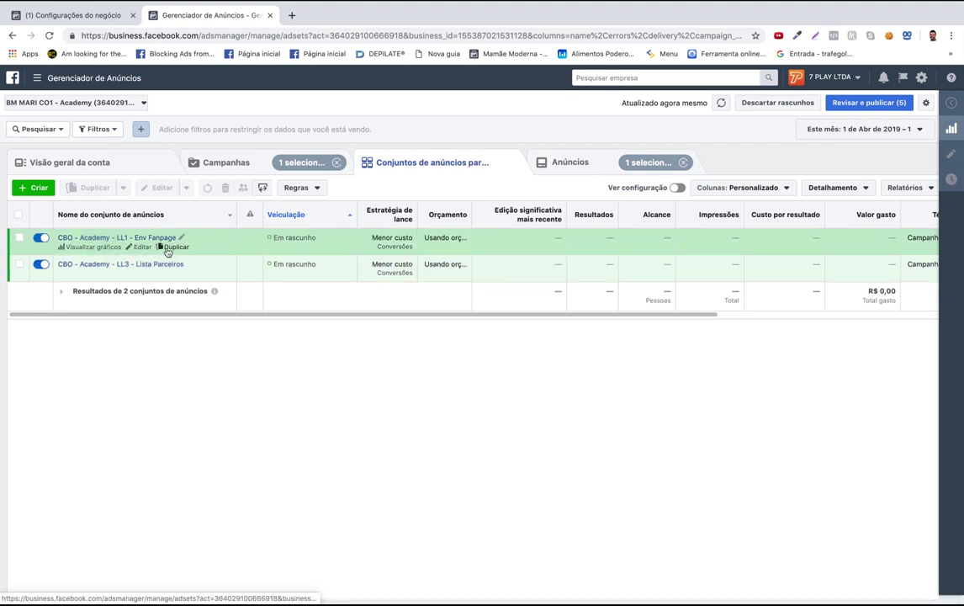
click(174, 247)
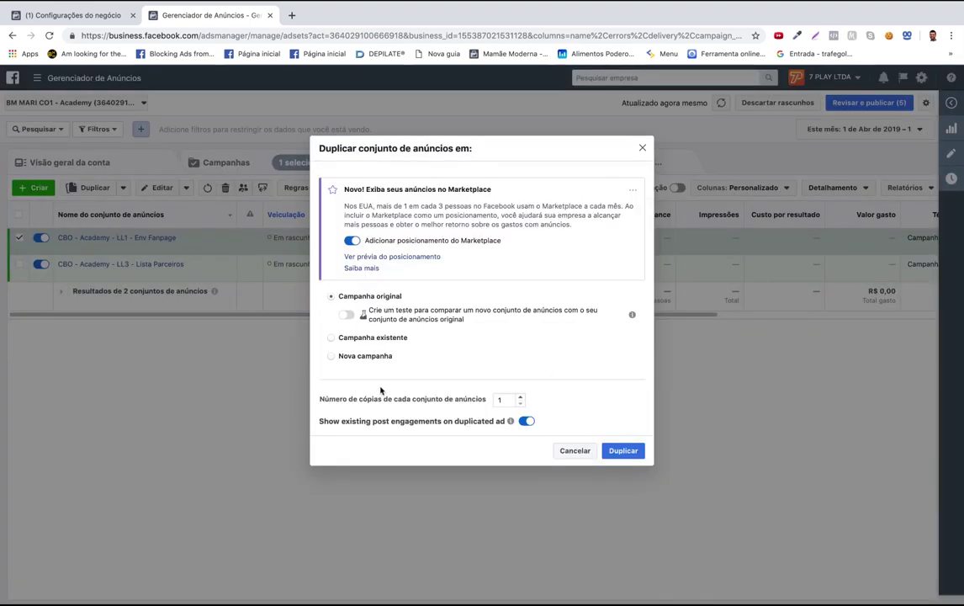
click(332, 338)
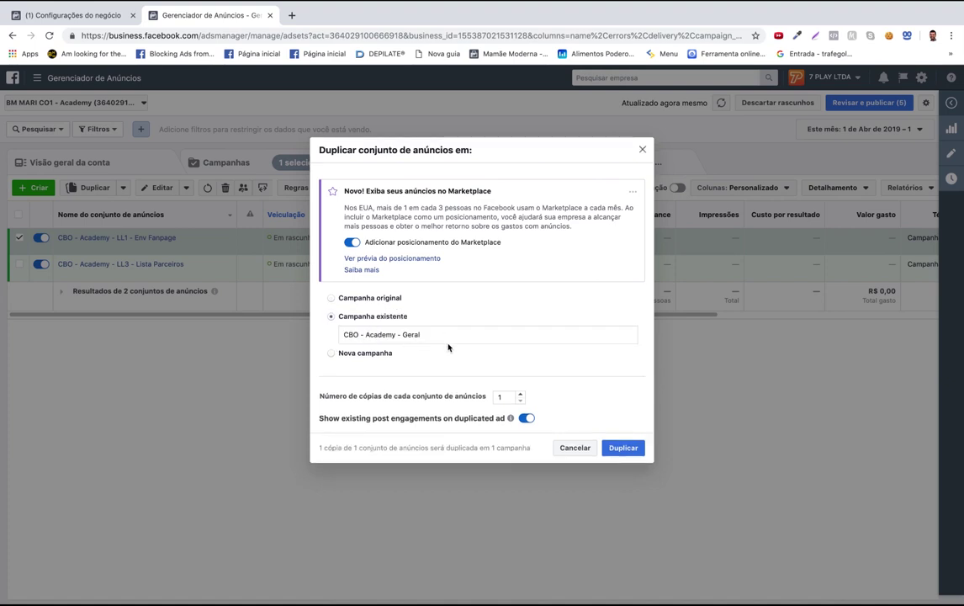
click(623, 448)
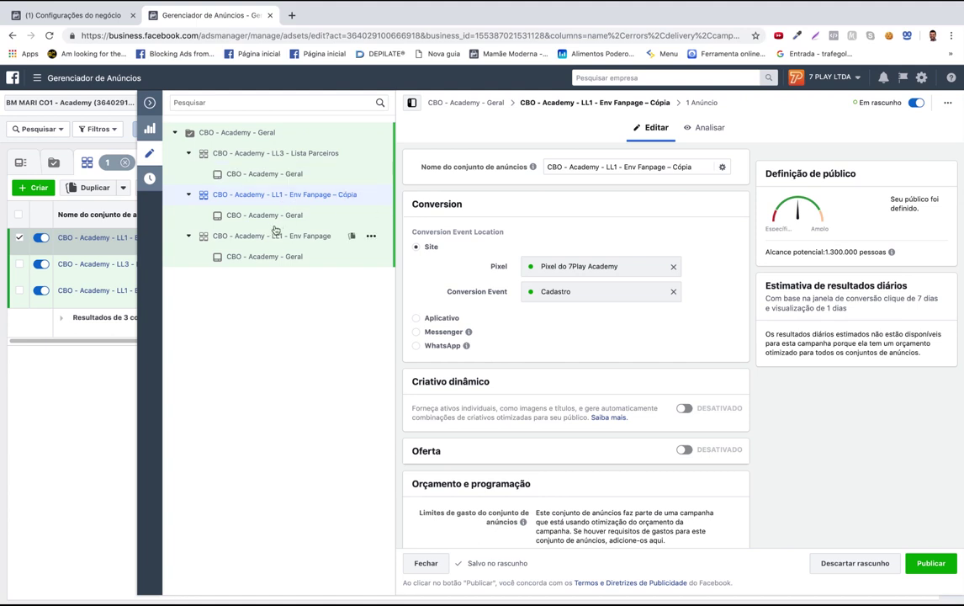
- Rename the duplicated ad set as CBO - Academy - Aberto and check its conversion and schedule settings
click(692, 167)
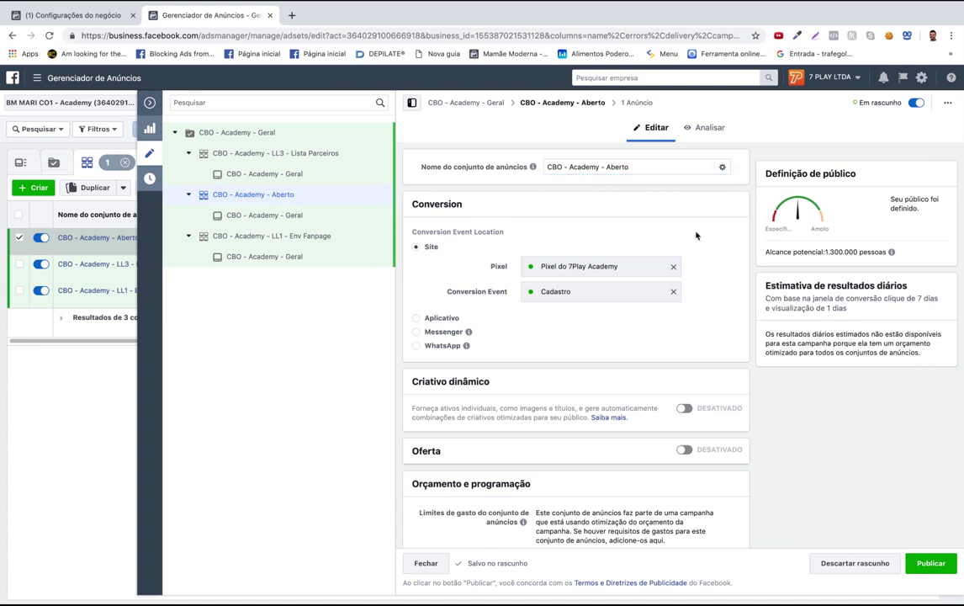
scroll(702, 266, down, 1)
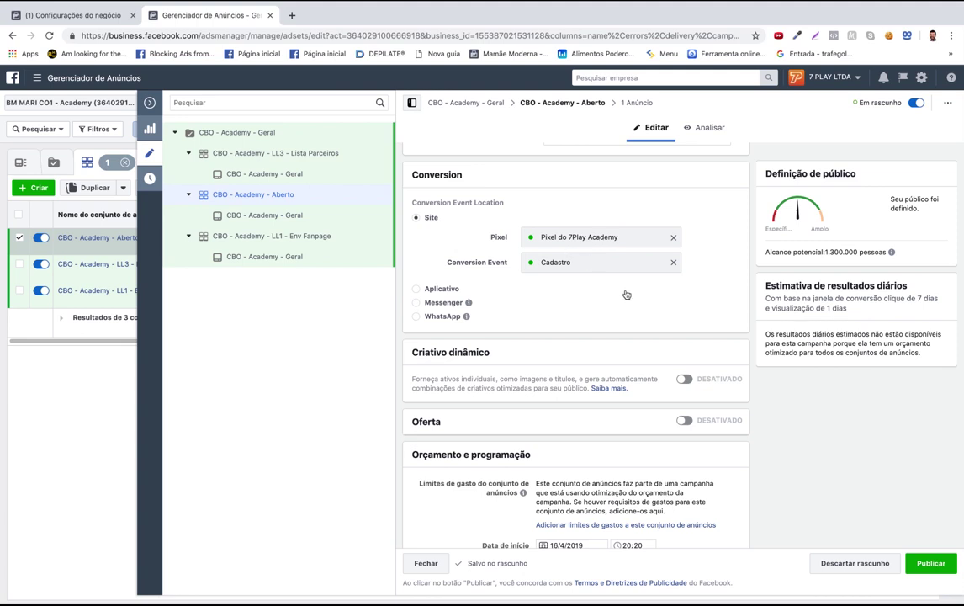
scroll(626, 295, down, 2)
scroll(660, 317, up, 1)
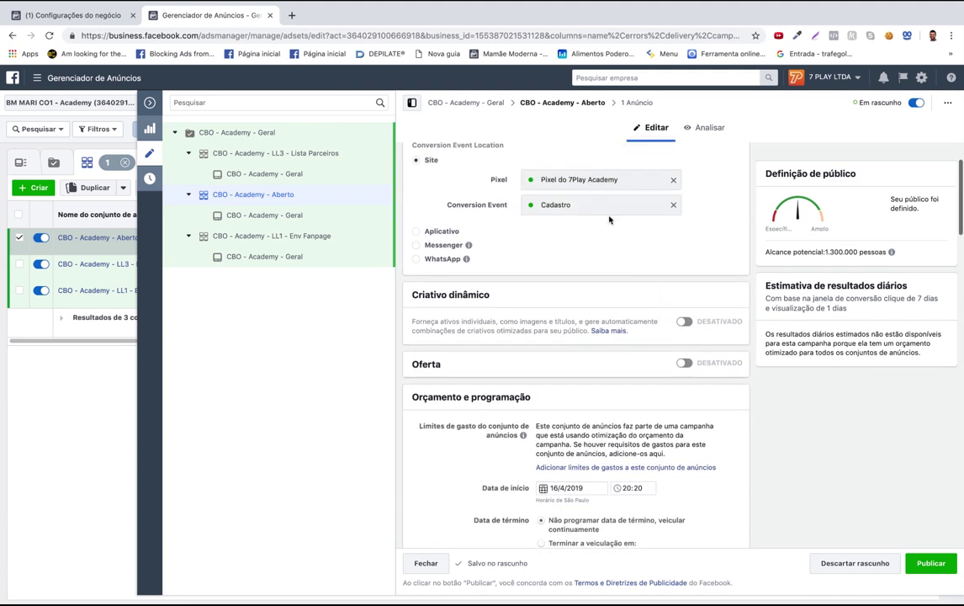
scroll(622, 256, down, 3)
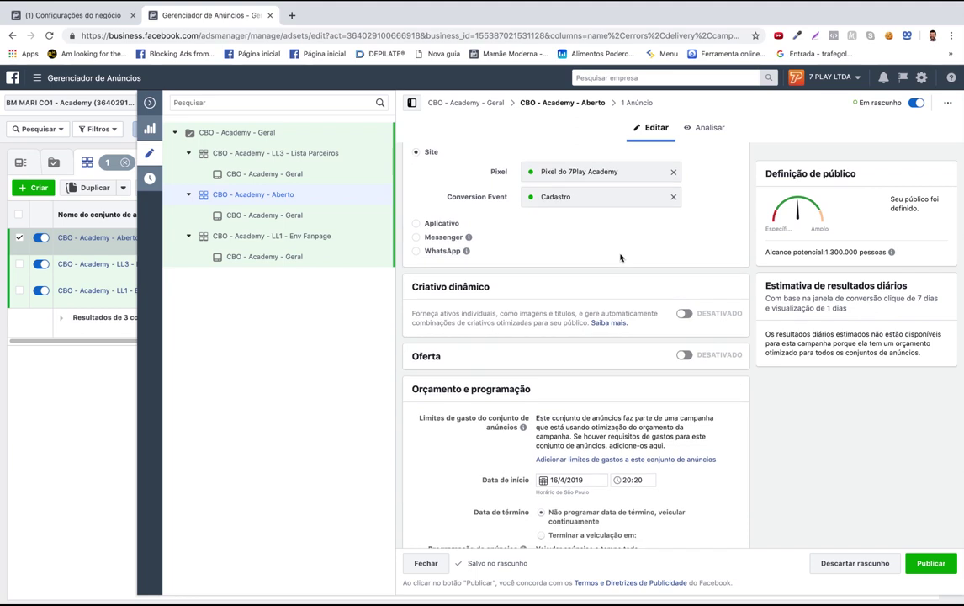
- Clear the Aberto ad set's included audience and exclude the Env - Fanpage - 60D 1% and Lista - Parceiros QTP 3% lookalikes
scroll(716, 355, down, 8)
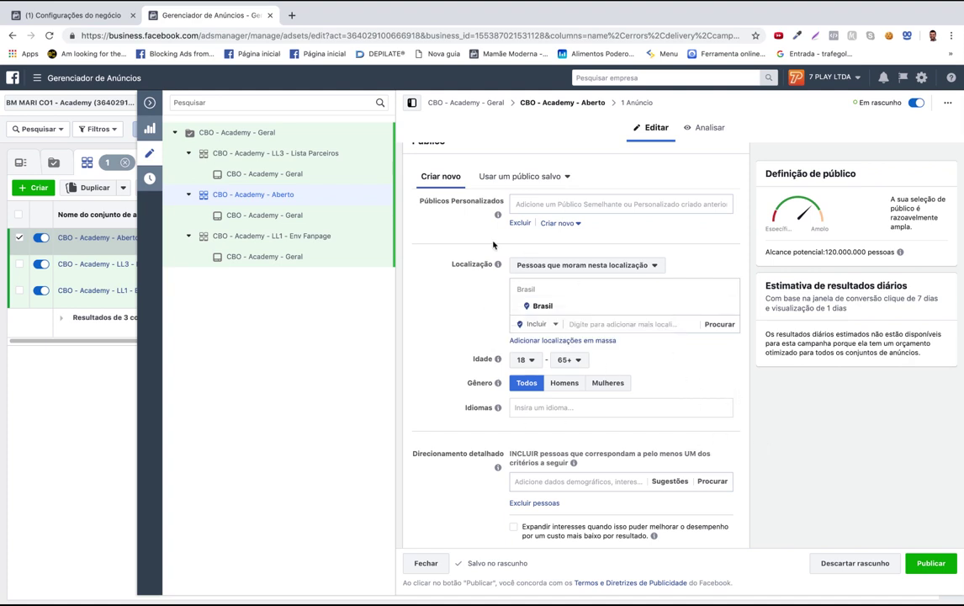
click(520, 224)
click(551, 249)
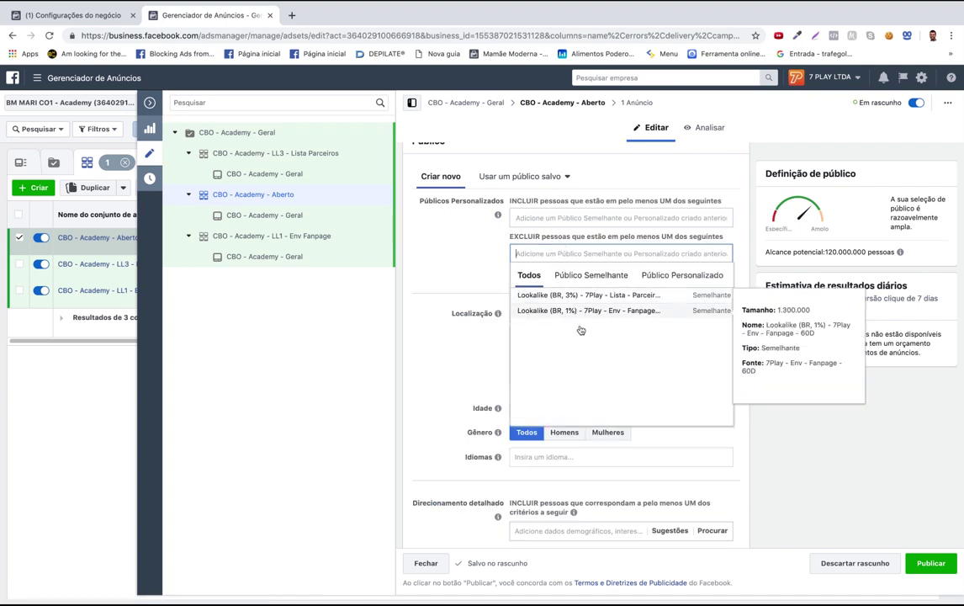
click(582, 311)
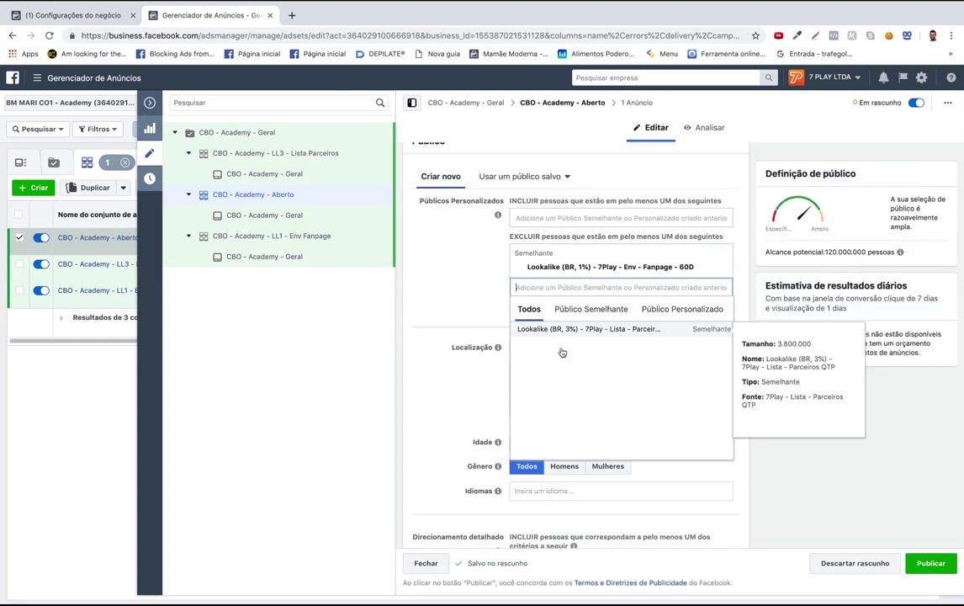
click(579, 329)
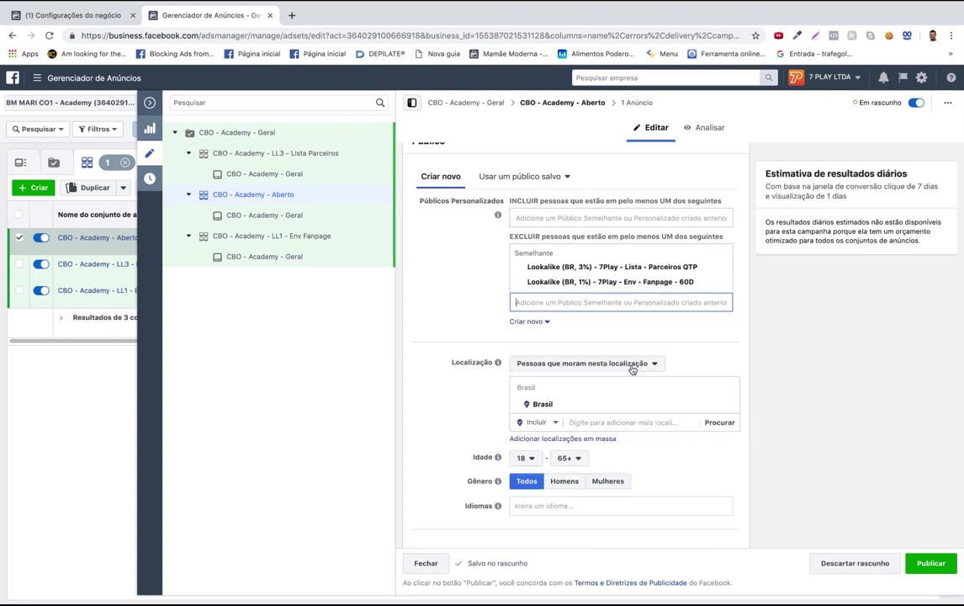
click(750, 293)
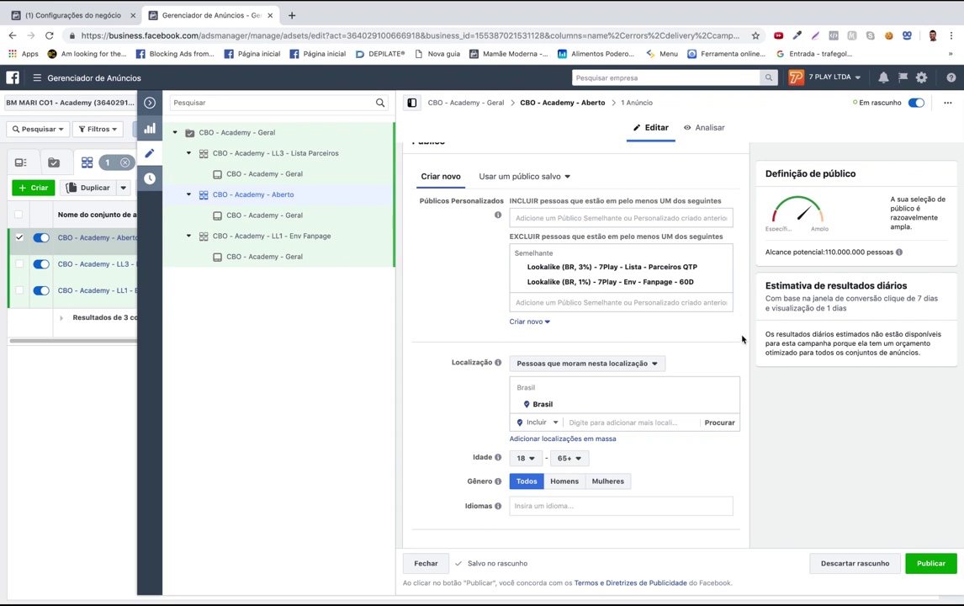
- Review the Aberto ad set's audience, location, device types, placements and optimization settings
scroll(742, 339, down, 1)
scroll(744, 342, up, 3)
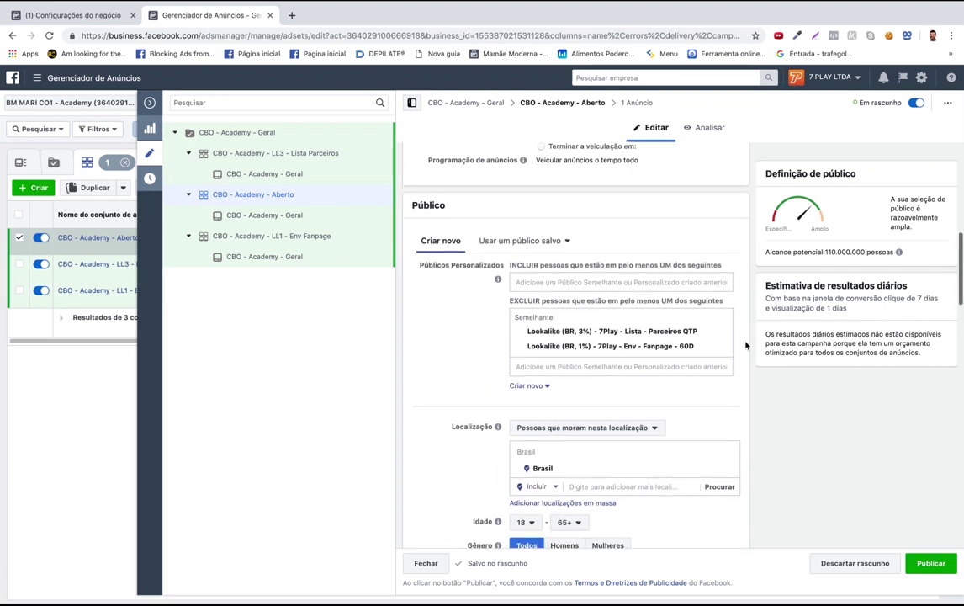
scroll(740, 348, down, 3)
scroll(673, 370, down, 1)
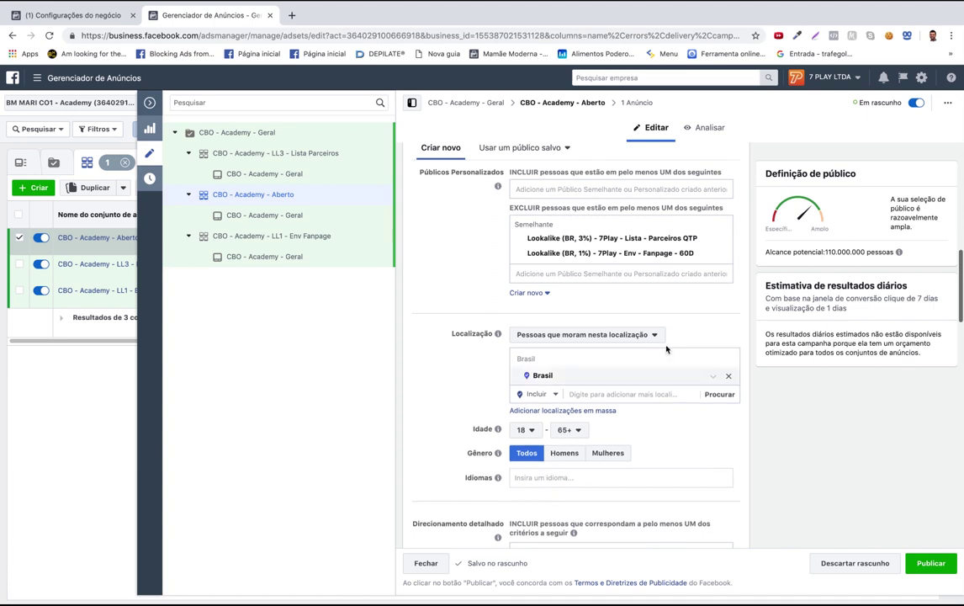
scroll(684, 379, down, 3)
scroll(685, 390, down, 5)
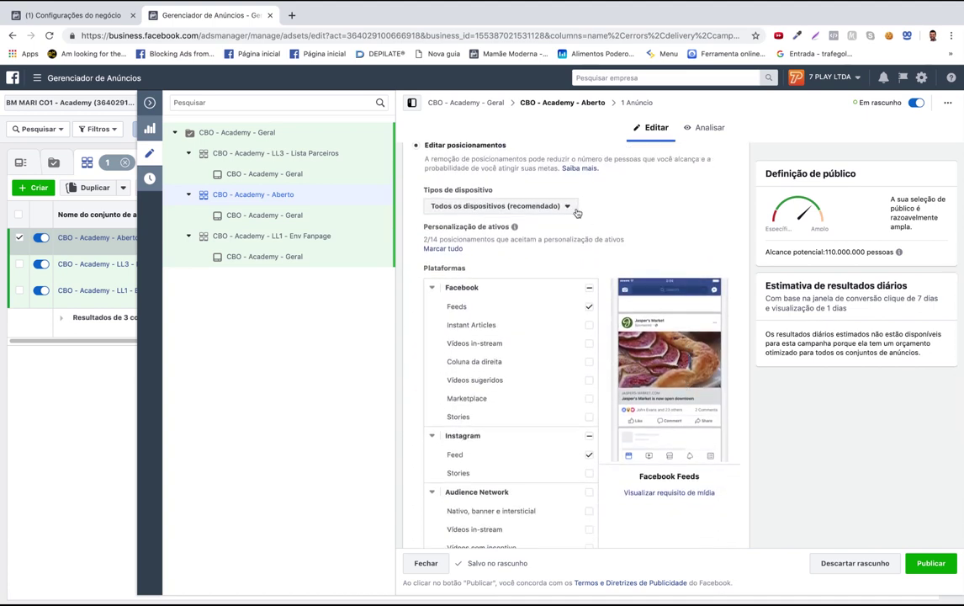
click(568, 207)
scroll(540, 448, down, 3)
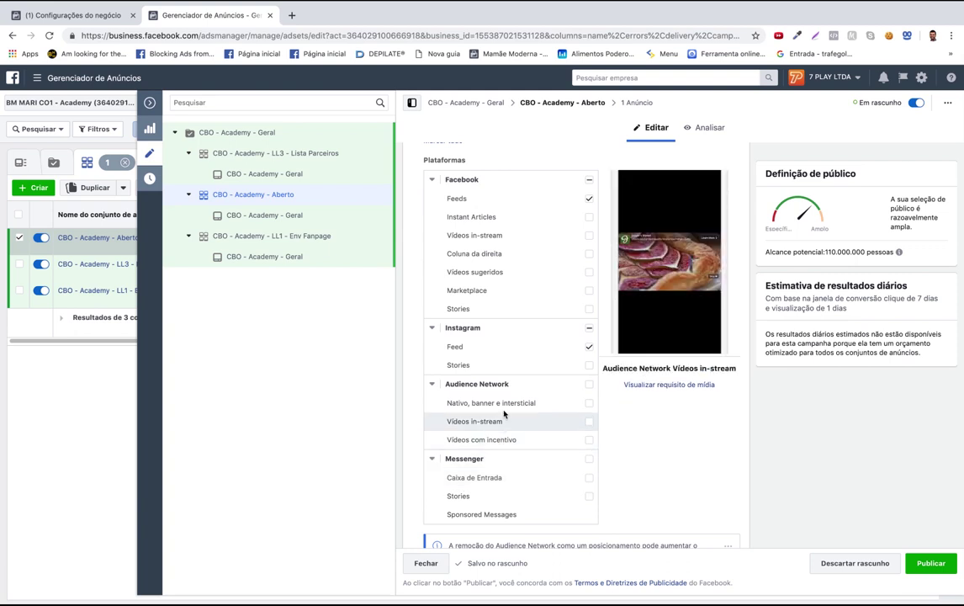
scroll(514, 448, down, 4)
scroll(514, 452, down, 2)
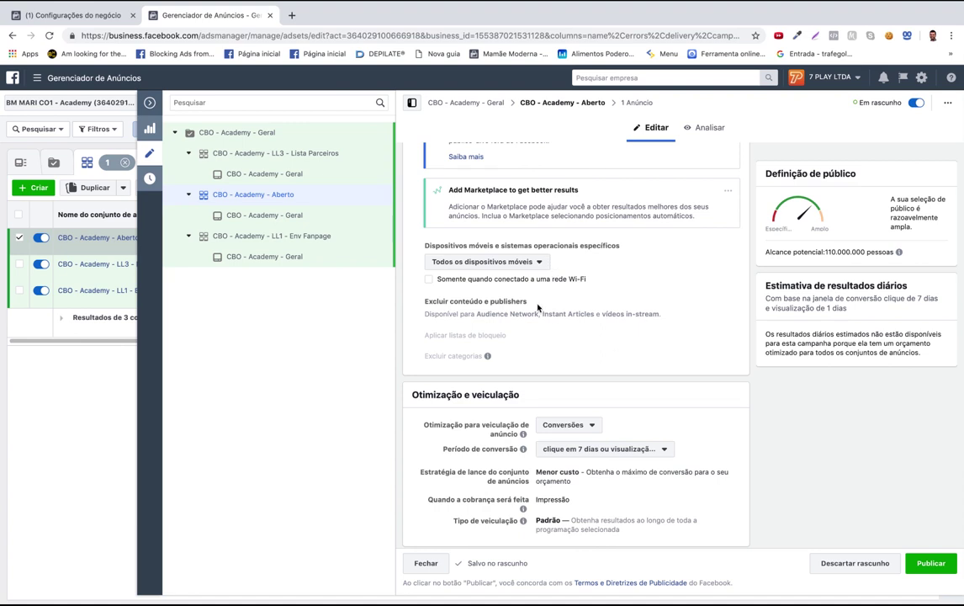
- Open the ad inside the CBO - Academy - Aberto ad set and preview it in the desktop News Feed and Instagram feed
scroll(683, 328, down, 1)
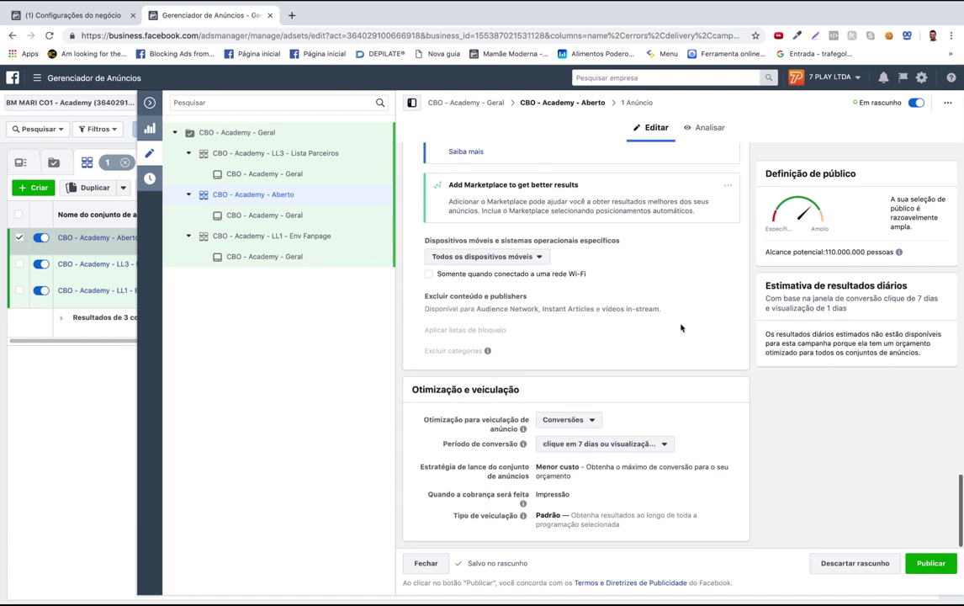
click(267, 217)
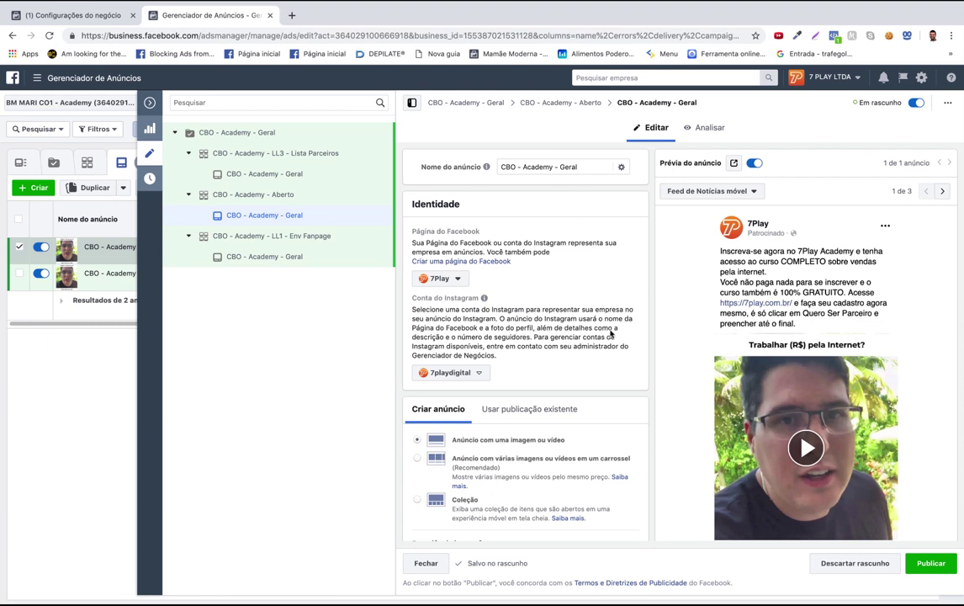
scroll(650, 409, down, 3)
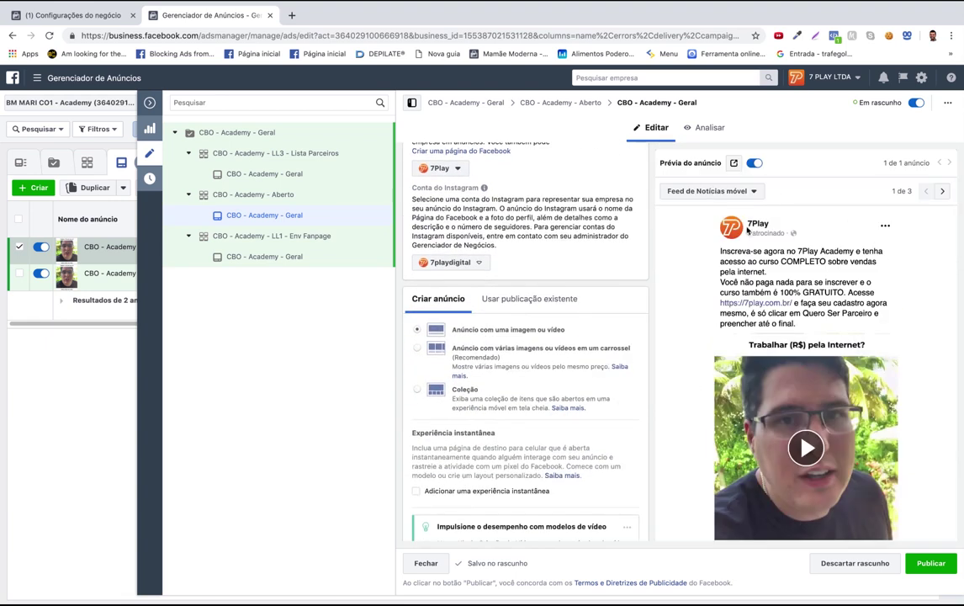
click(942, 191)
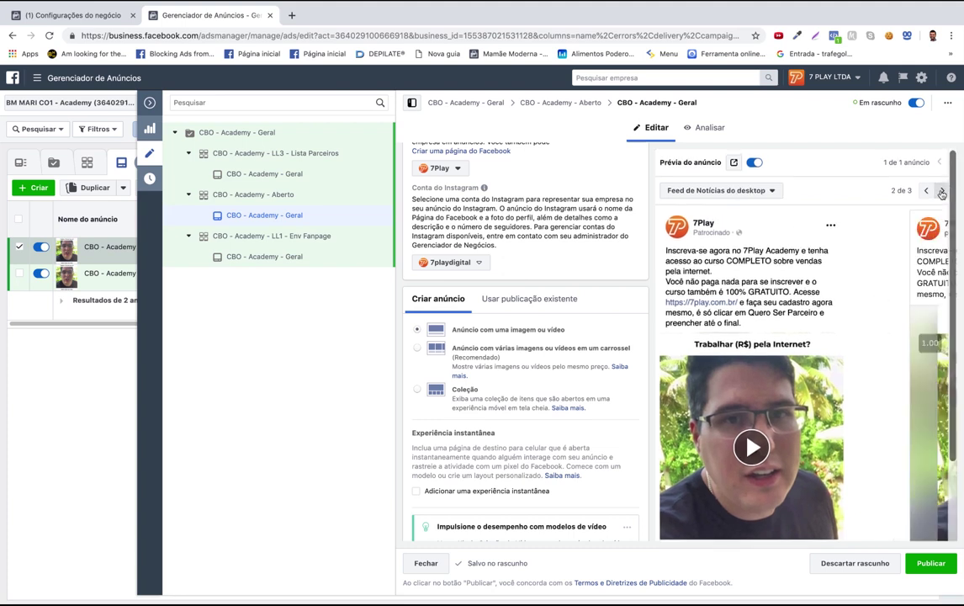
click(943, 192)
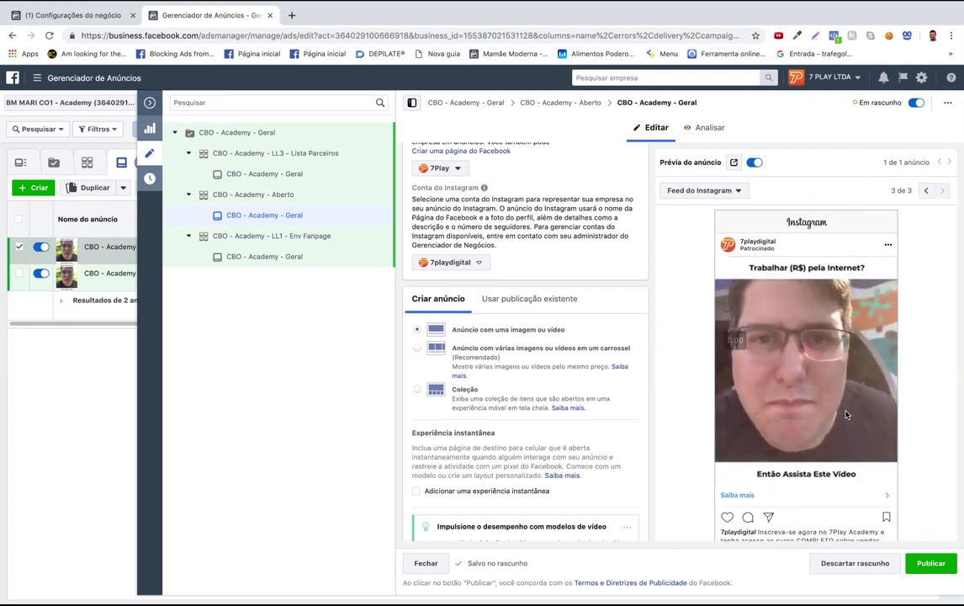
- Examine the Aberto ad's format, video, text, website URL, title and call to action
scroll(791, 320, down, 1)
scroll(618, 367, down, 8)
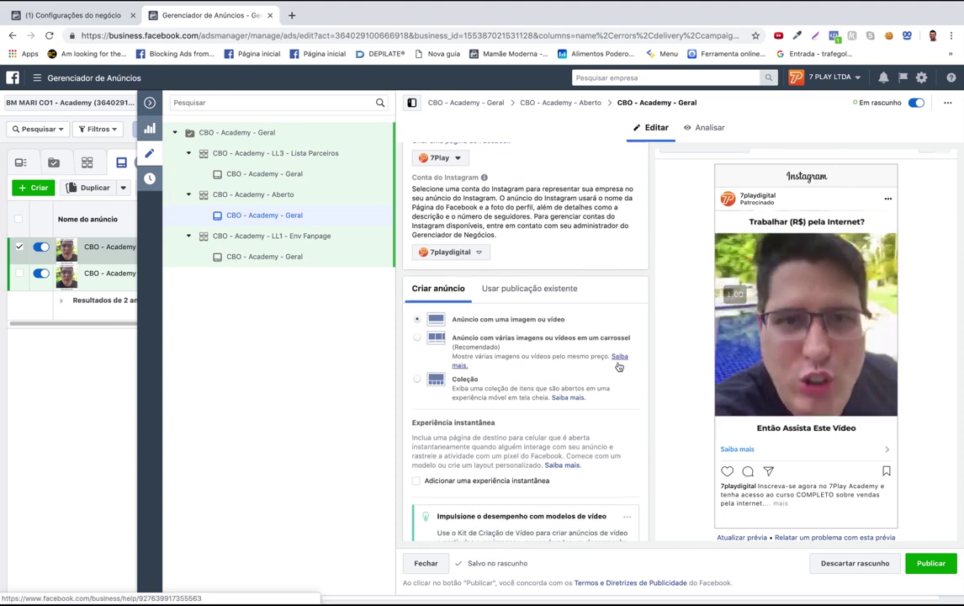
scroll(623, 378, down, 9)
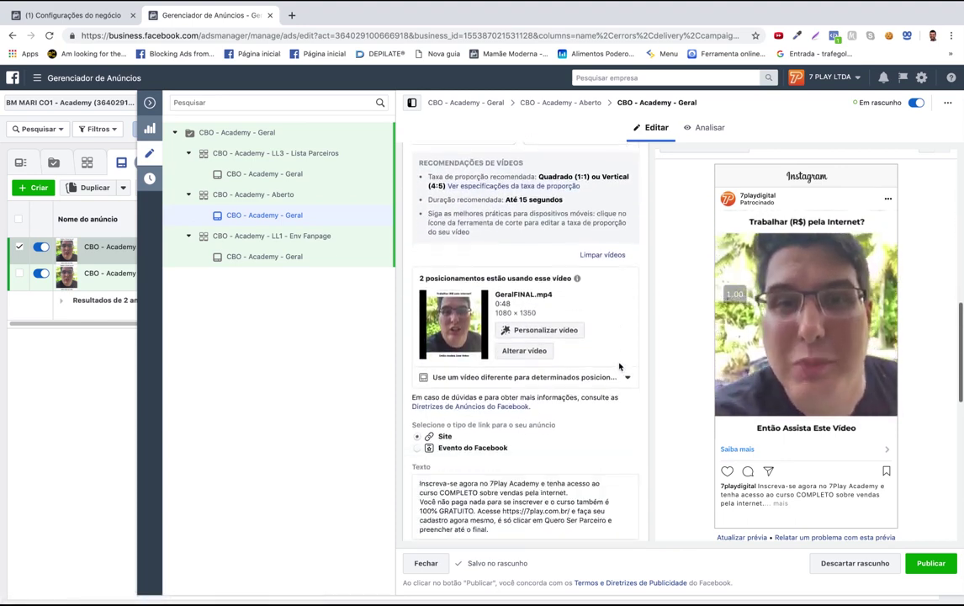
scroll(637, 396, down, 4)
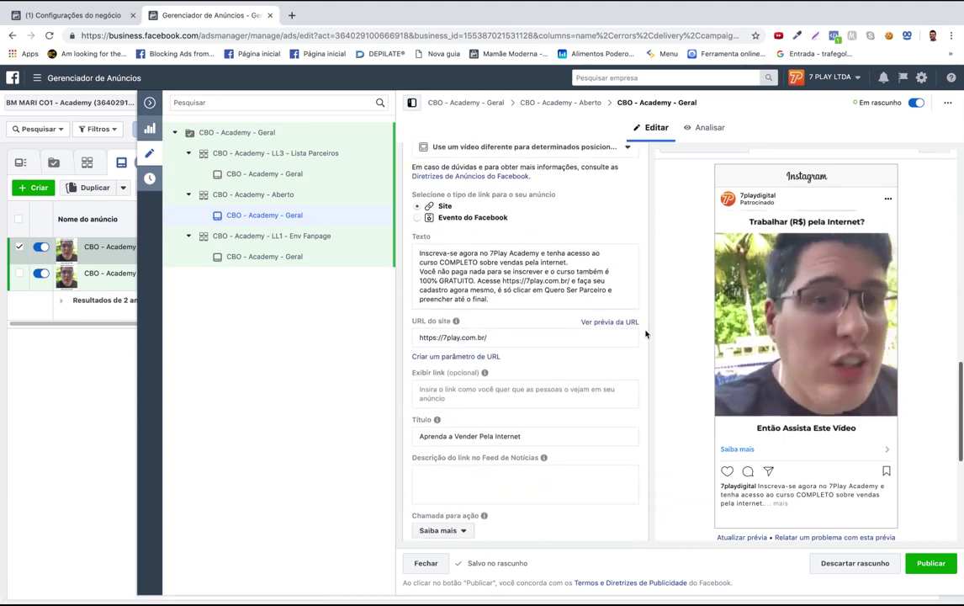
scroll(637, 363, down, 6)
scroll(637, 363, up, 10)
scroll(637, 364, down, 8)
scroll(637, 362, up, 9)
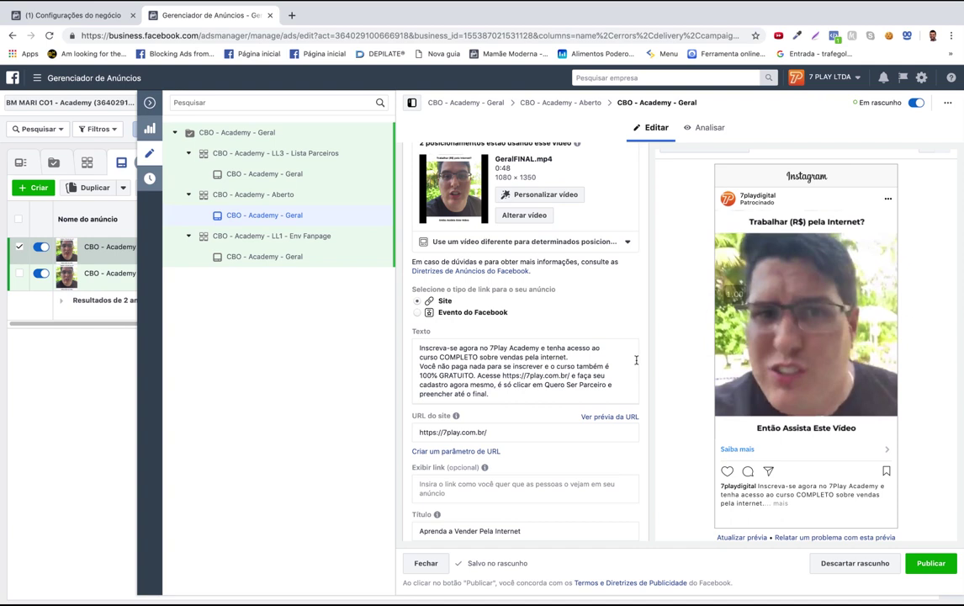
scroll(639, 340, up, 5)
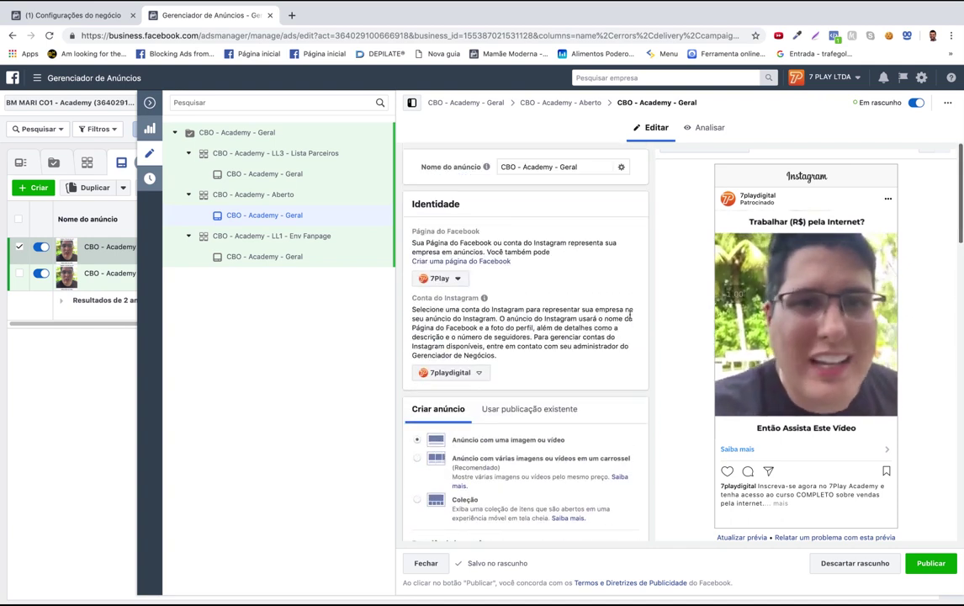
- Close the ad editor, deselect the ad and return to the campaign list showing CBO - Academy - Geral
click(149, 102)
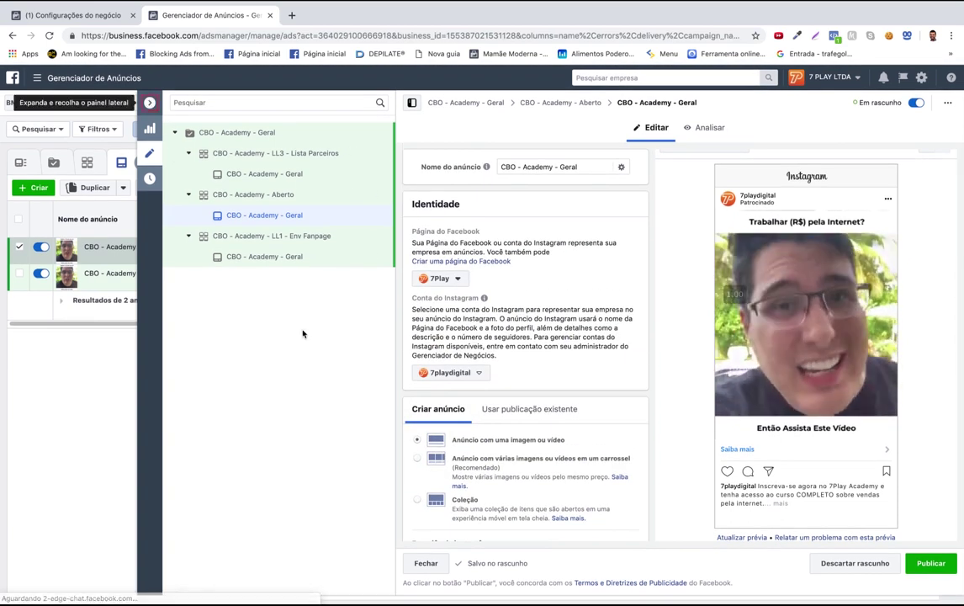
click(18, 249)
click(400, 164)
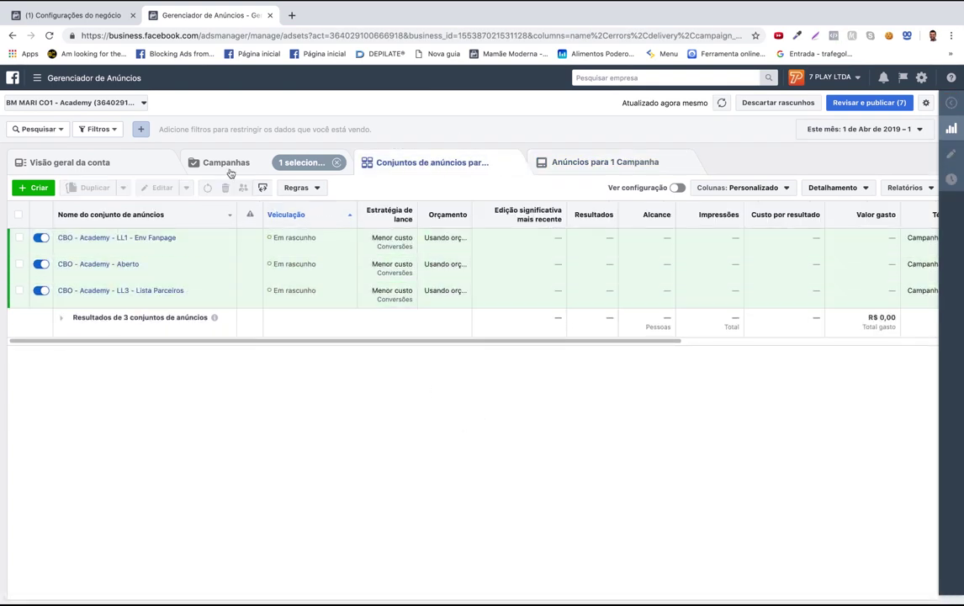
click(219, 171)
mouse_move(94, 251)
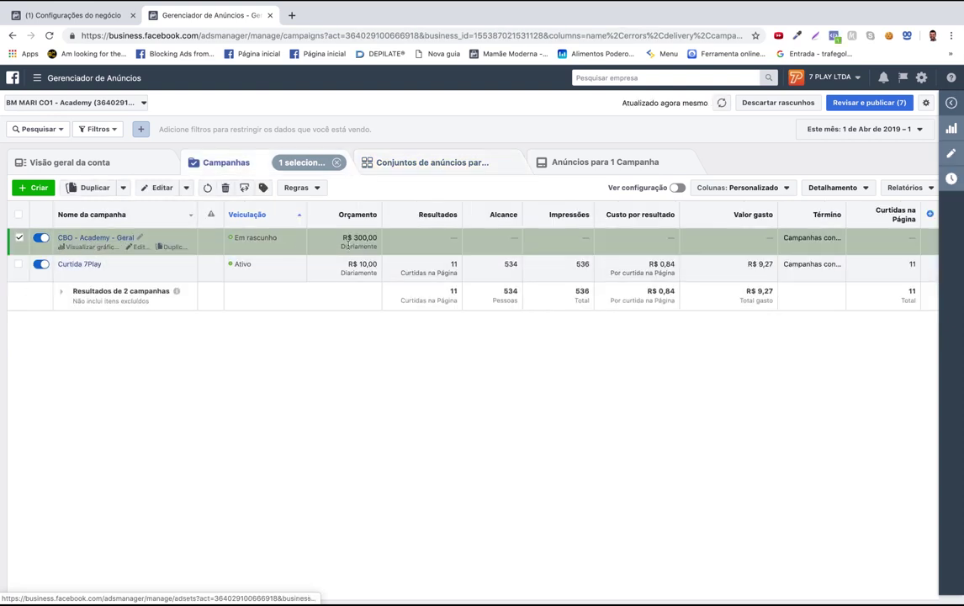
- Compare the ad sets of CBO - Academy - Geral with the ads each of them contains
click(425, 162)
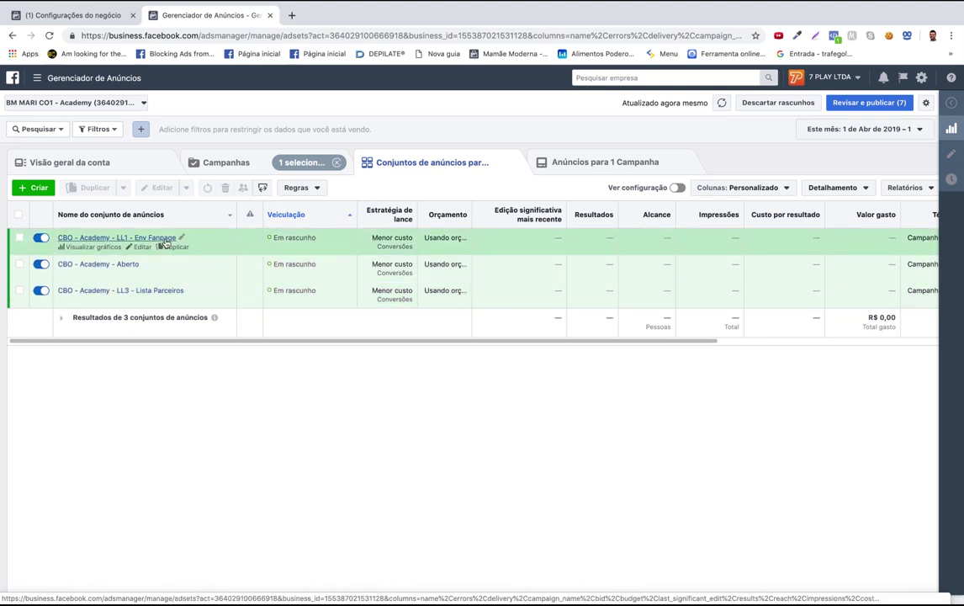
click(580, 166)
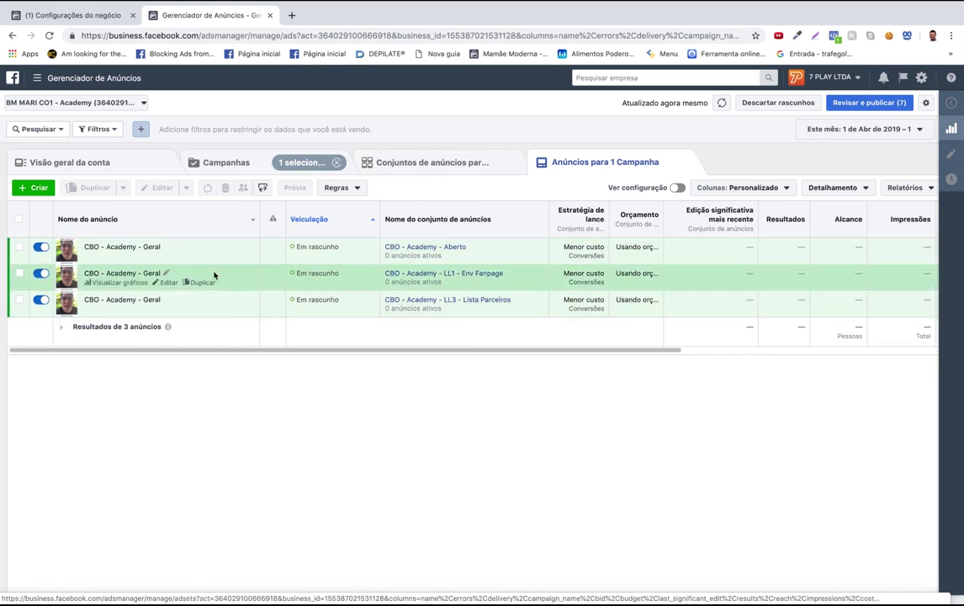
click(463, 164)
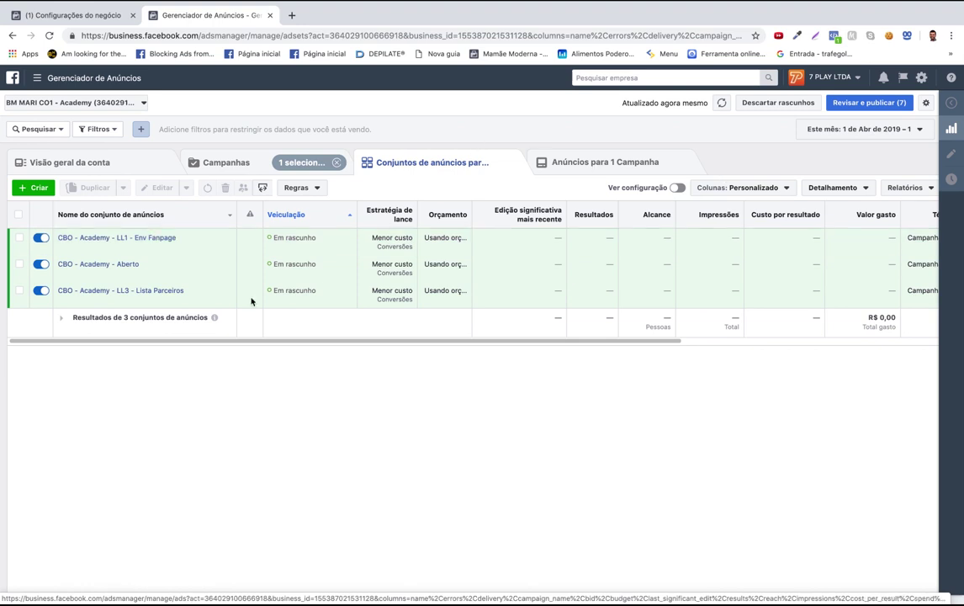
click(584, 170)
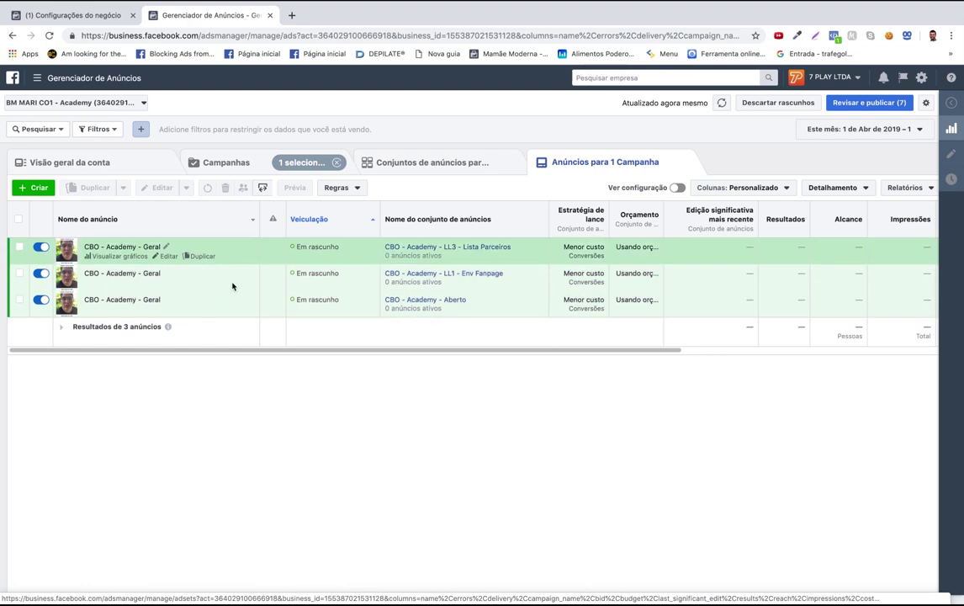
click(477, 162)
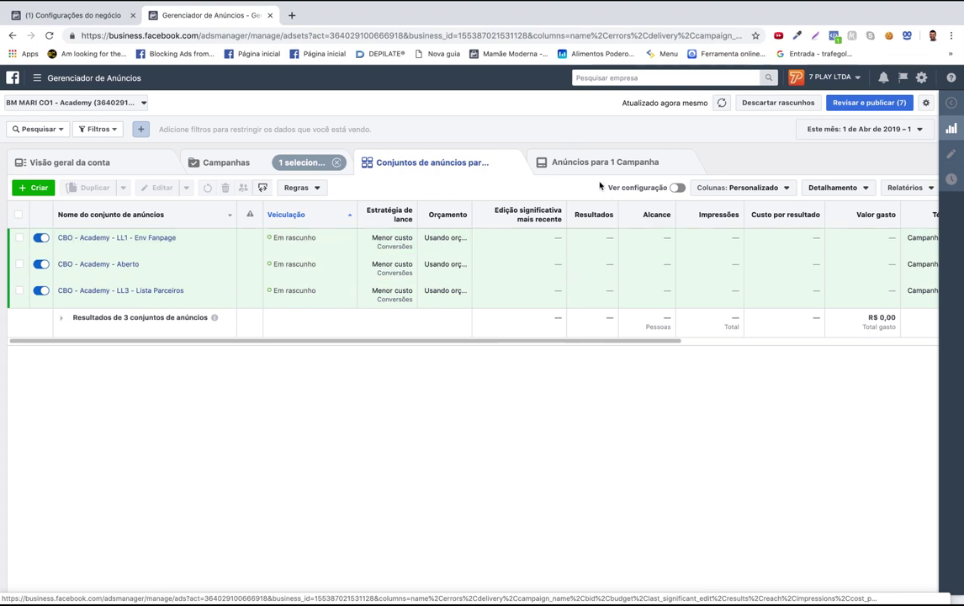
click(571, 165)
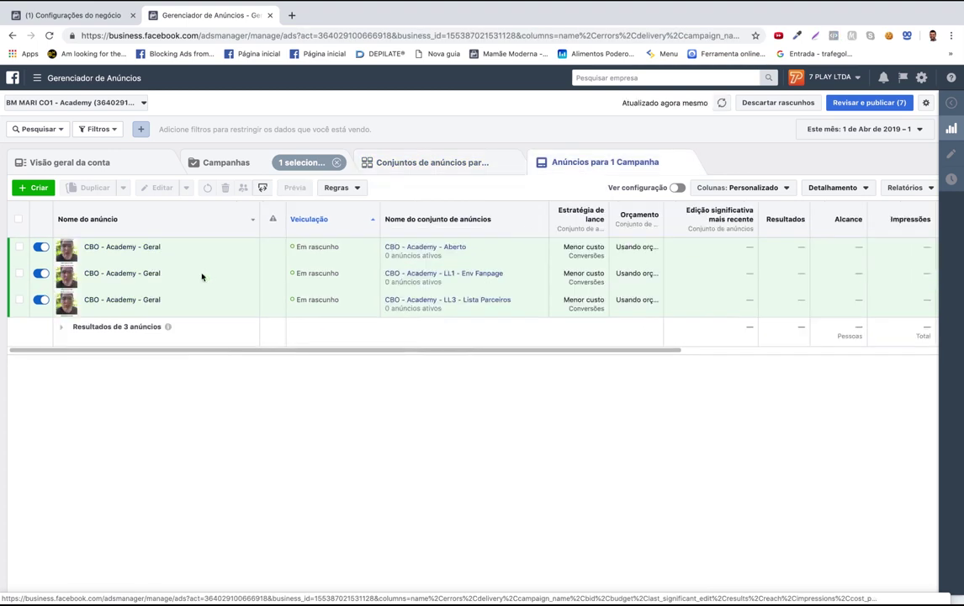
click(422, 162)
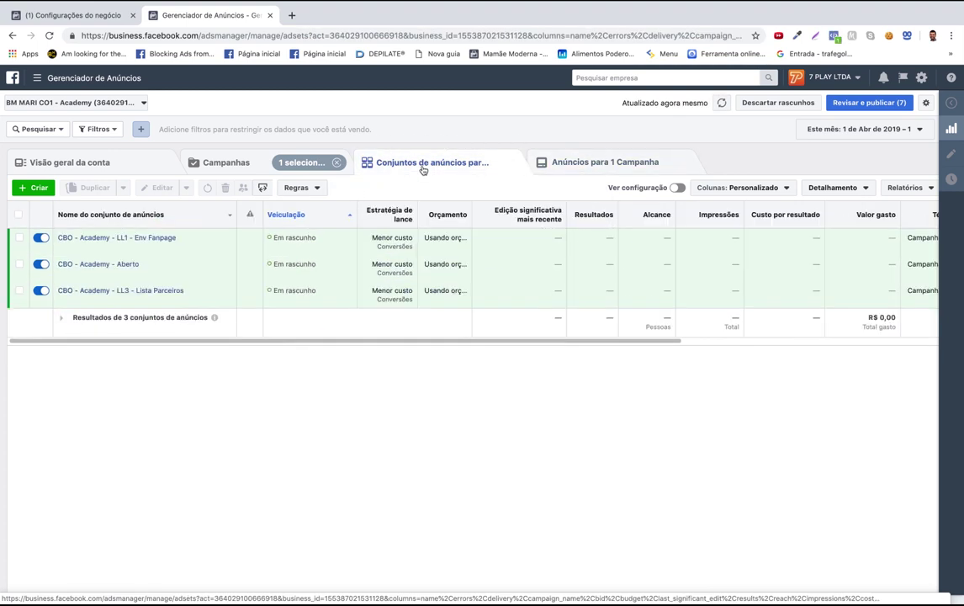
- Compare the daily budget at campaign level with the LL1, Aberto and LL3 ad sets that share it
click(221, 162)
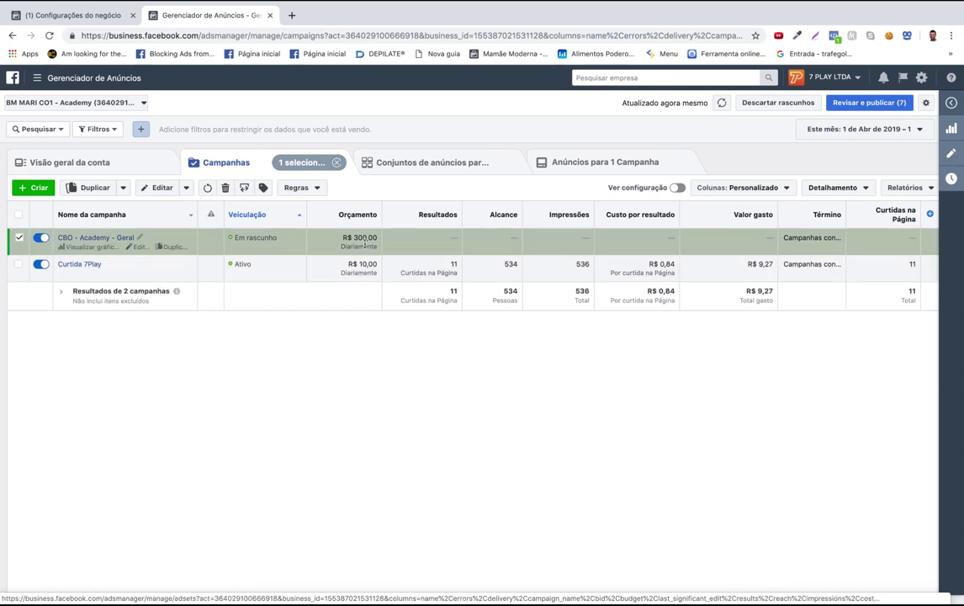
click(421, 162)
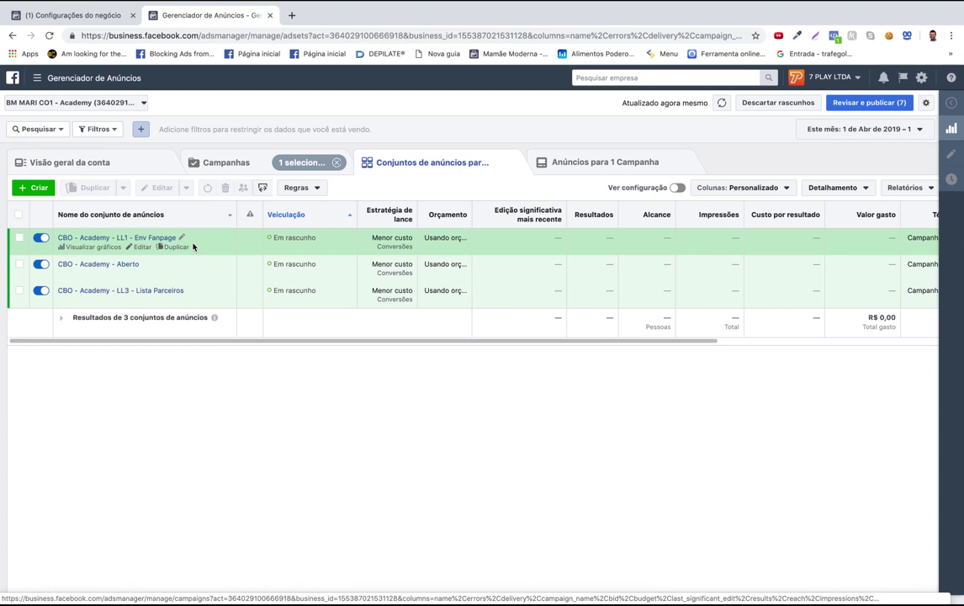
click(243, 165)
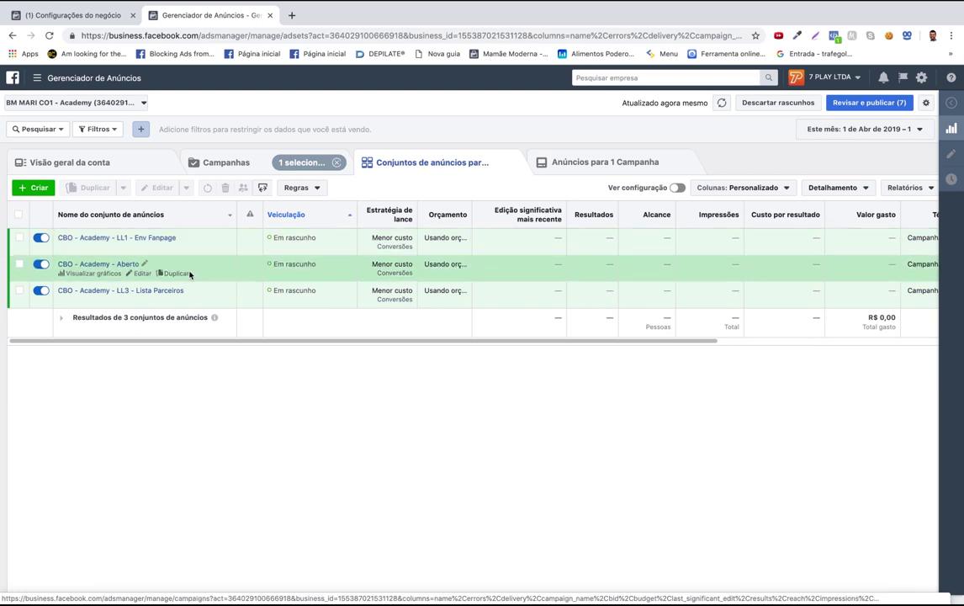
click(235, 160)
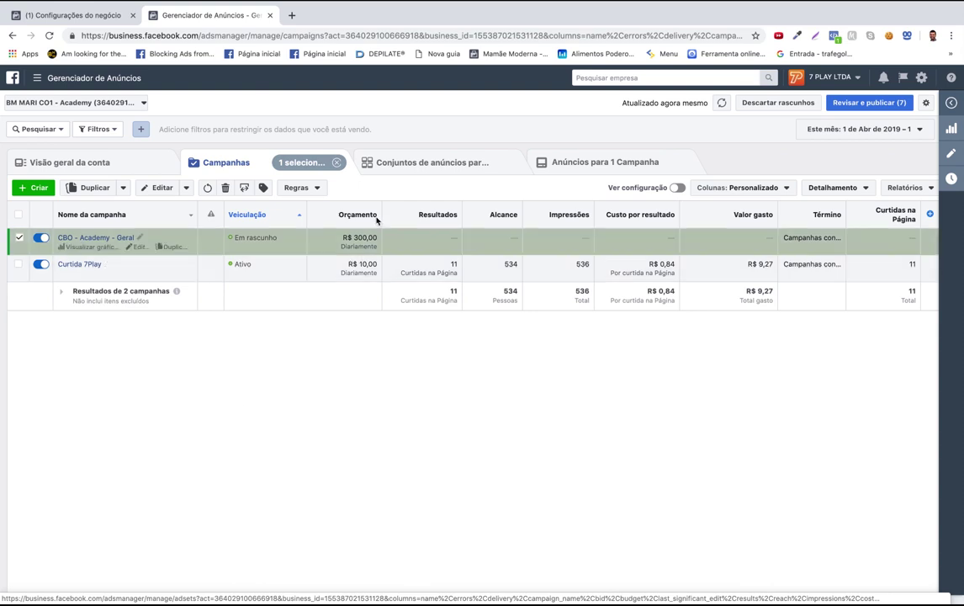
click(424, 168)
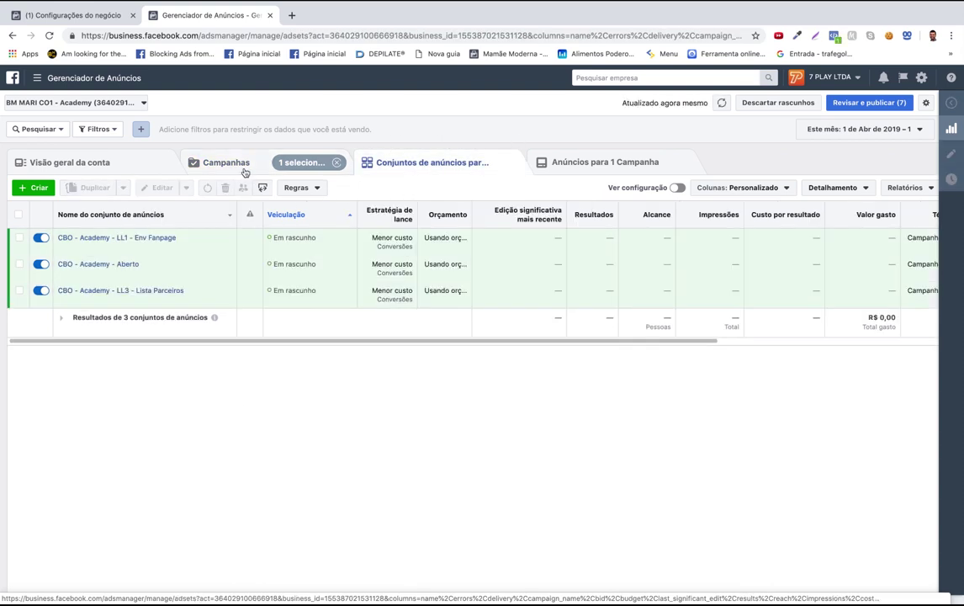
click(240, 165)
click(409, 163)
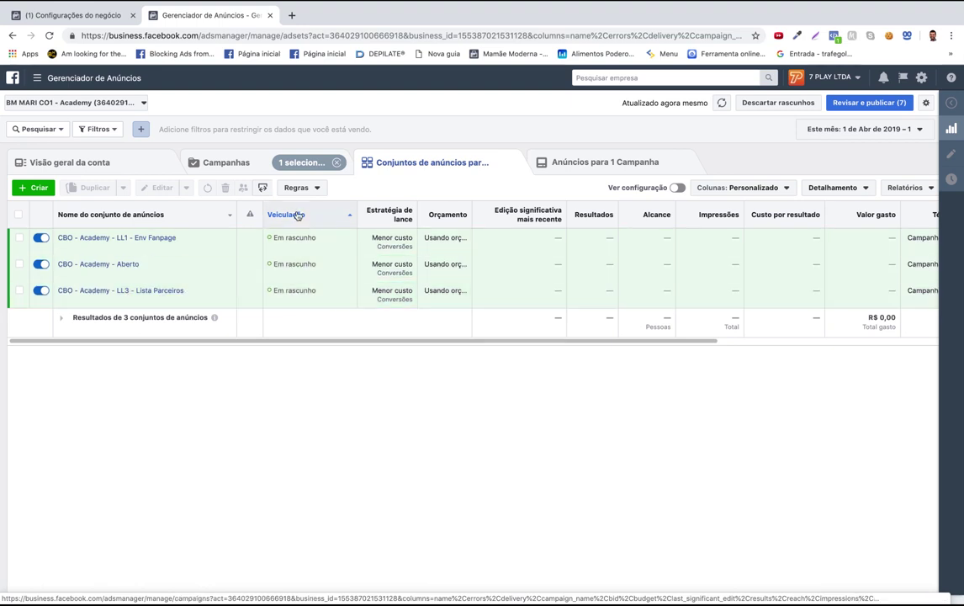
click(226, 163)
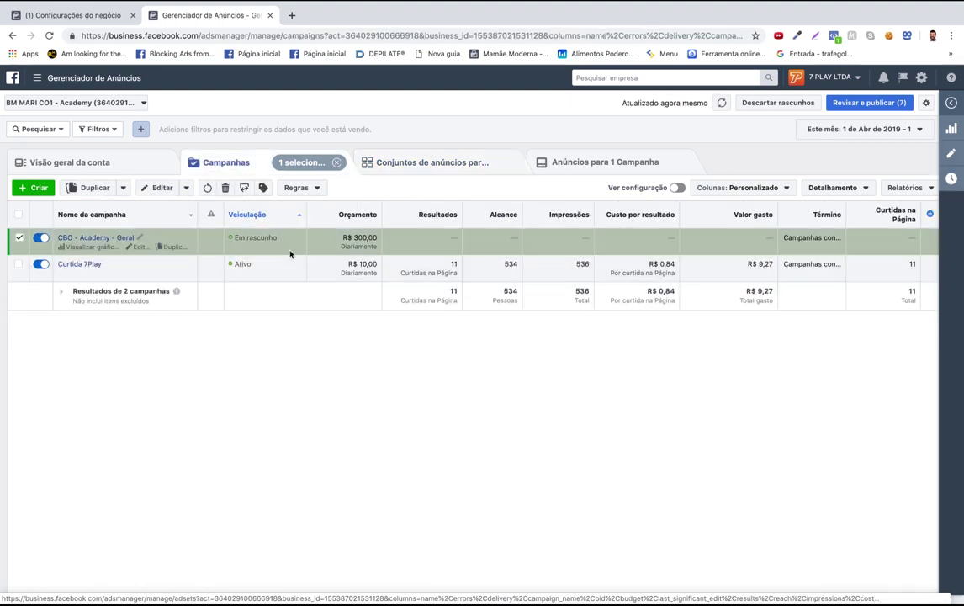
click(430, 163)
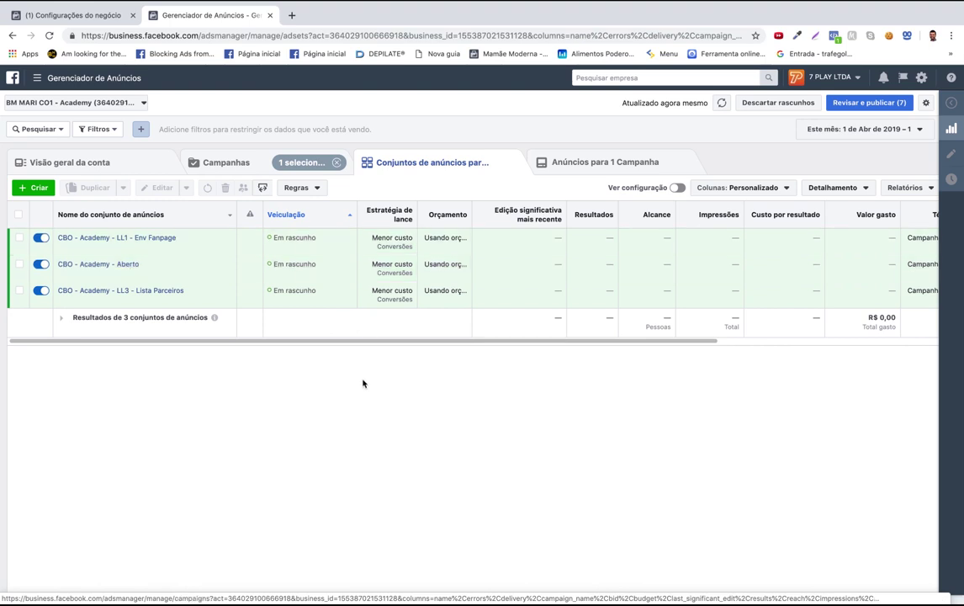
- Review the complete CBO - Academy - Geral structure across its ads, ad sets and campaign levels
click(566, 168)
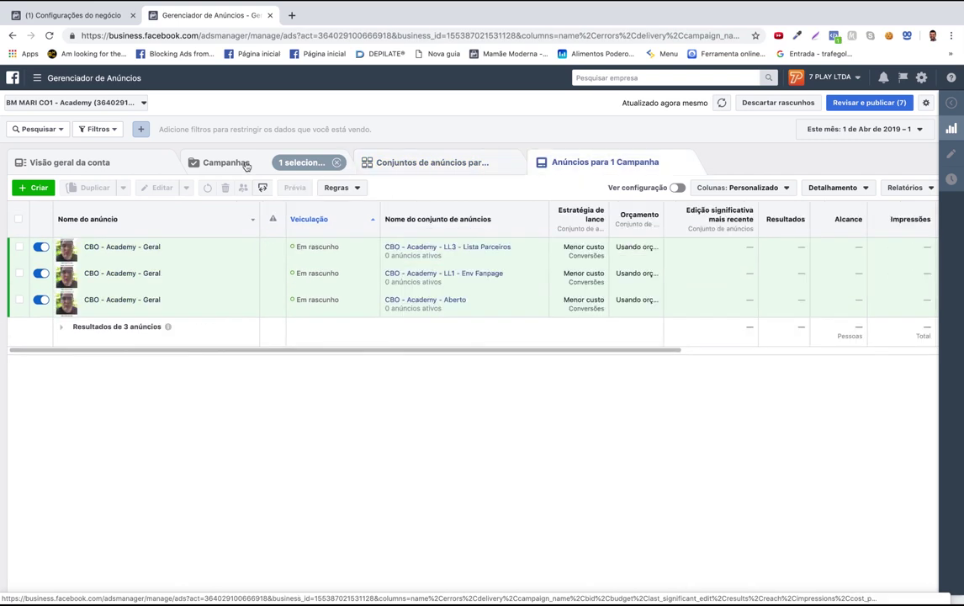
click(365, 167)
click(221, 162)
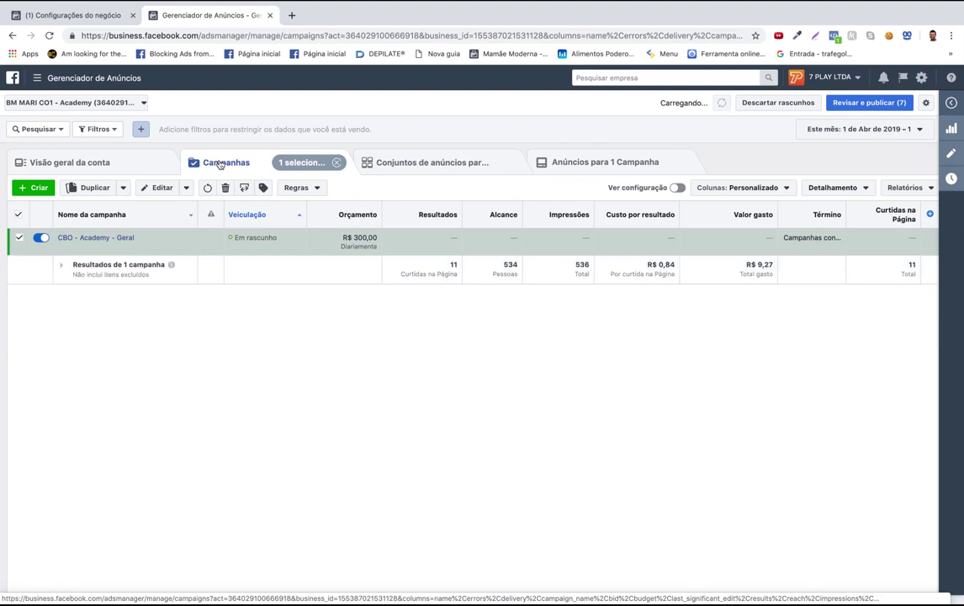
click(374, 167)
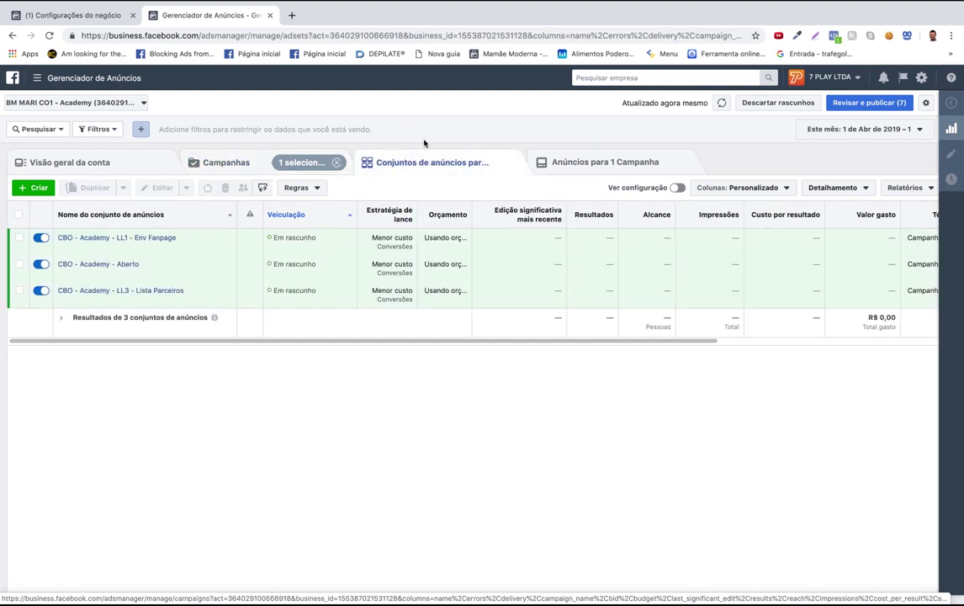
click(224, 164)
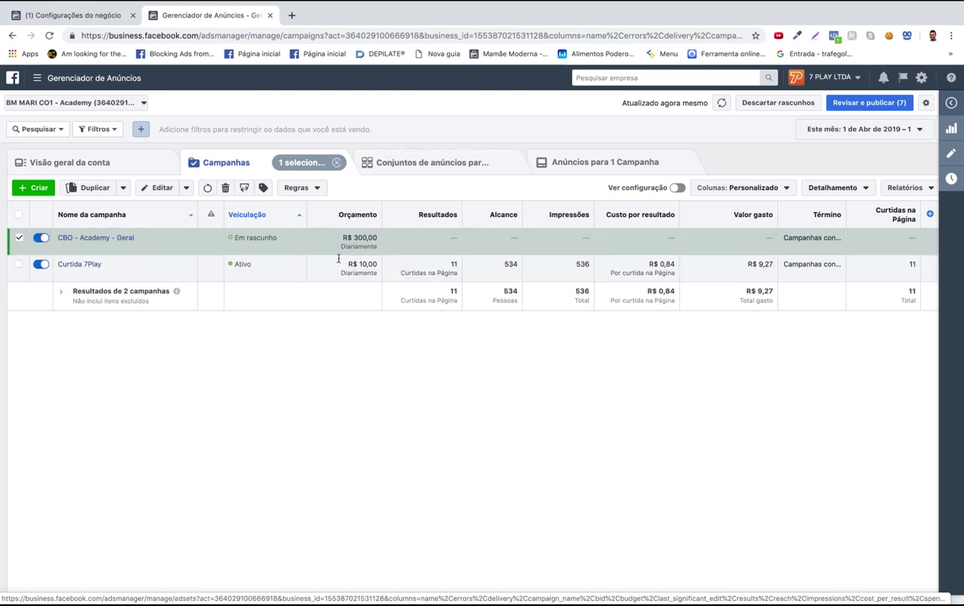
click(431, 161)
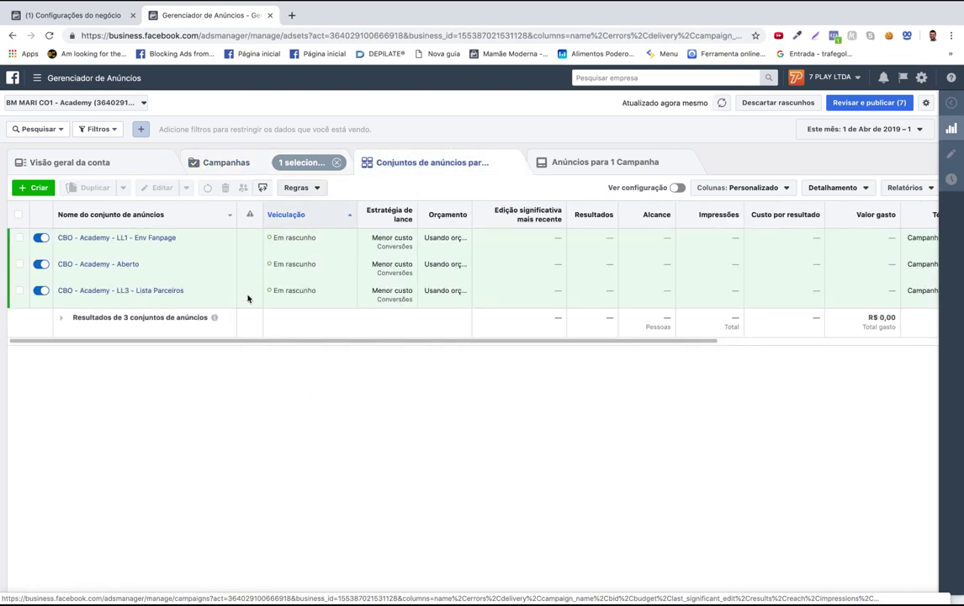
click(599, 162)
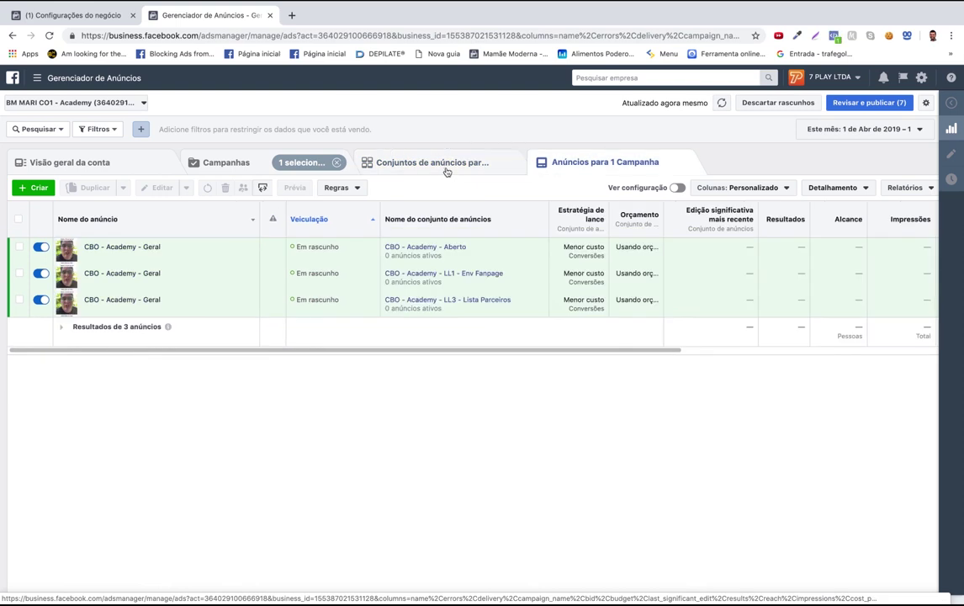
click(446, 170)
click(213, 162)
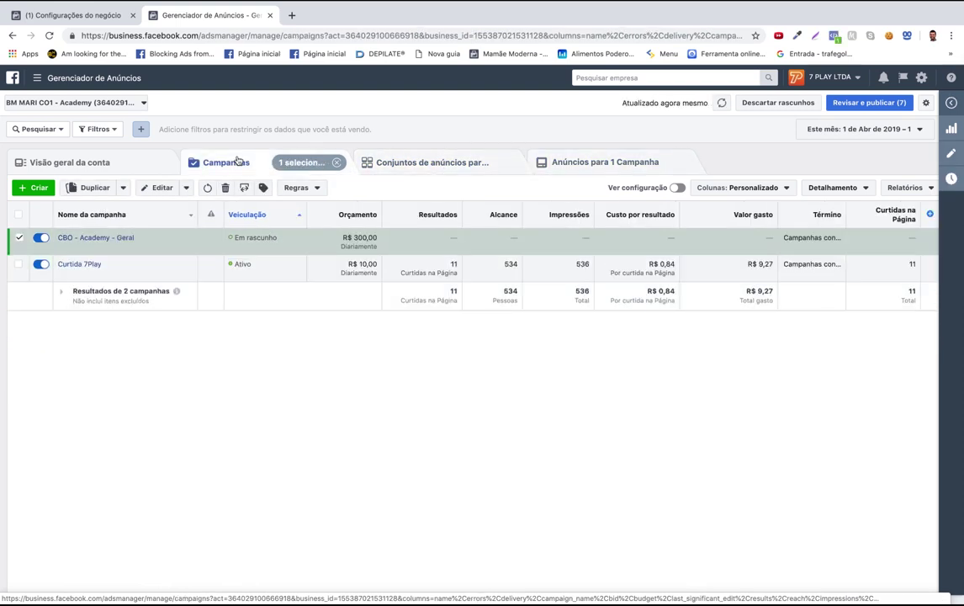